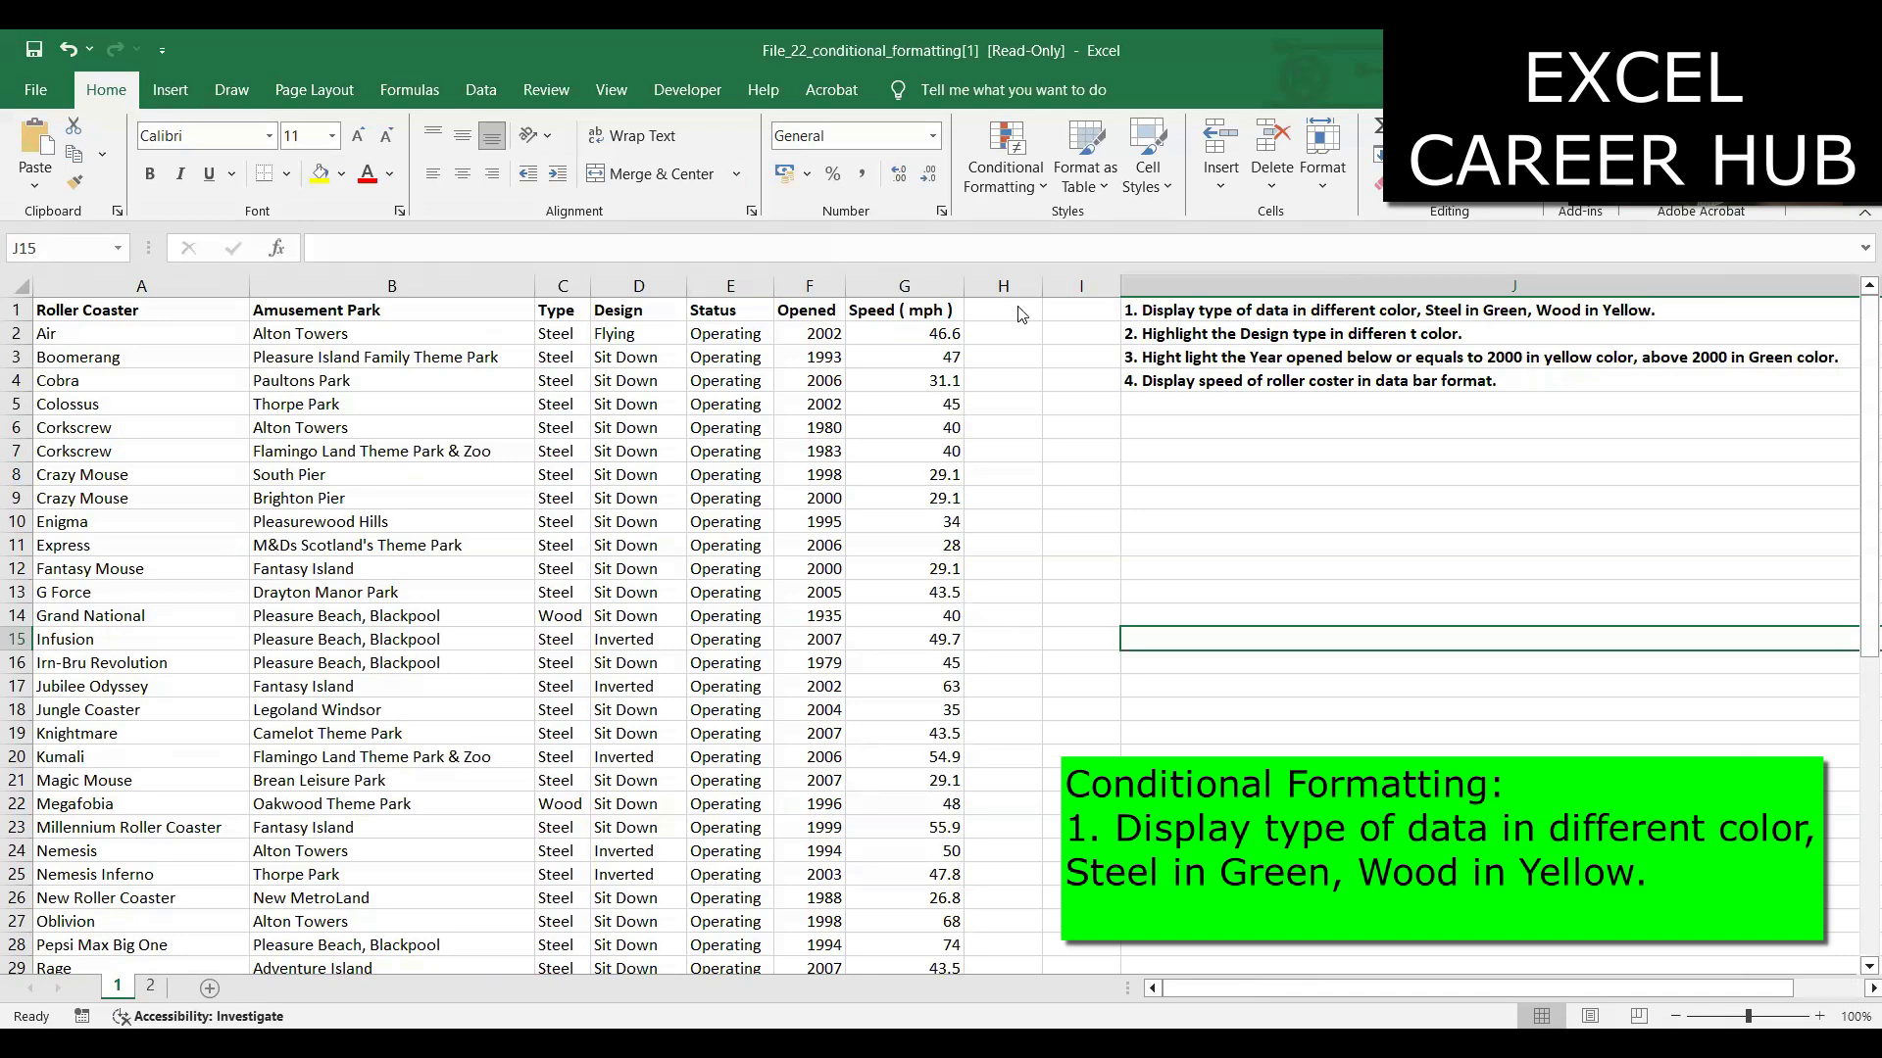
Highlight cells containing Steel in the Type column, C2:C51, with Green Fill with Dark Green Text
{"action": "scroll", "coordinate": [663, 521], "scroll_direction": "left", "scroll_amount": 3}
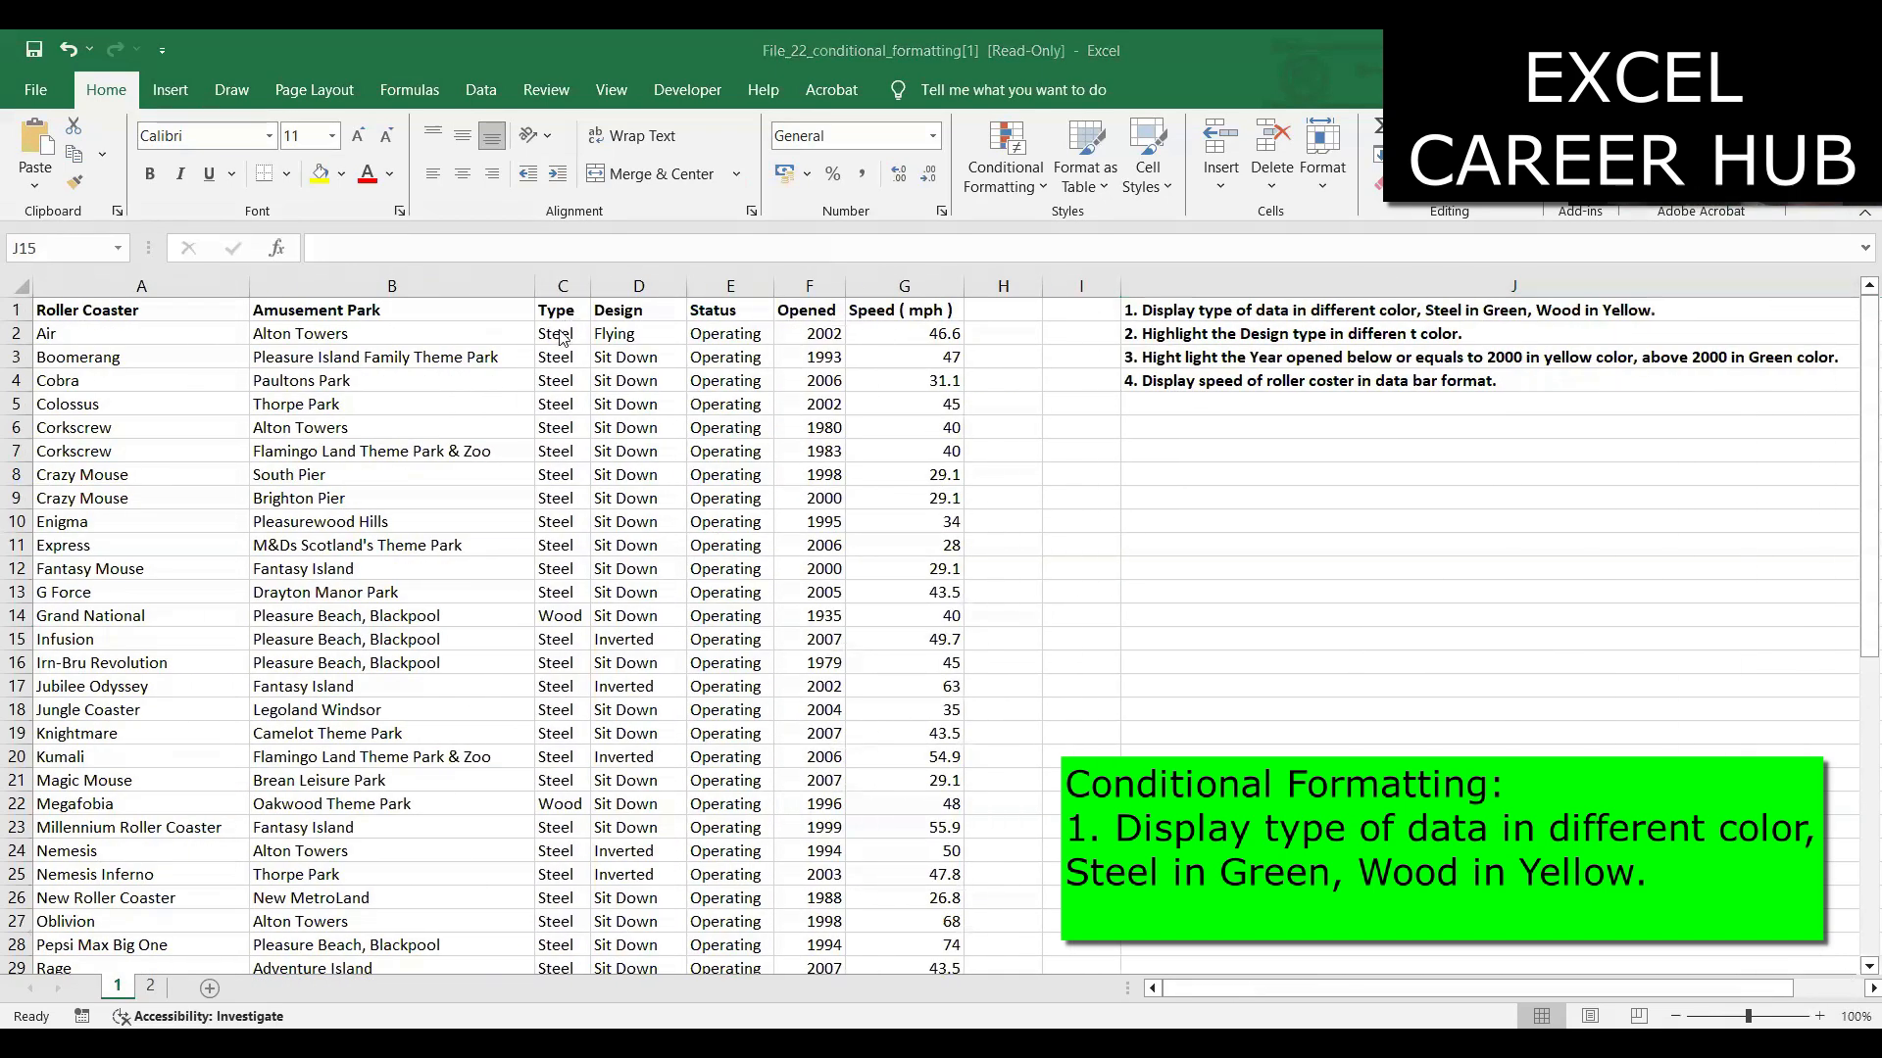
{"action": "left_click", "coordinate": [560, 335]}
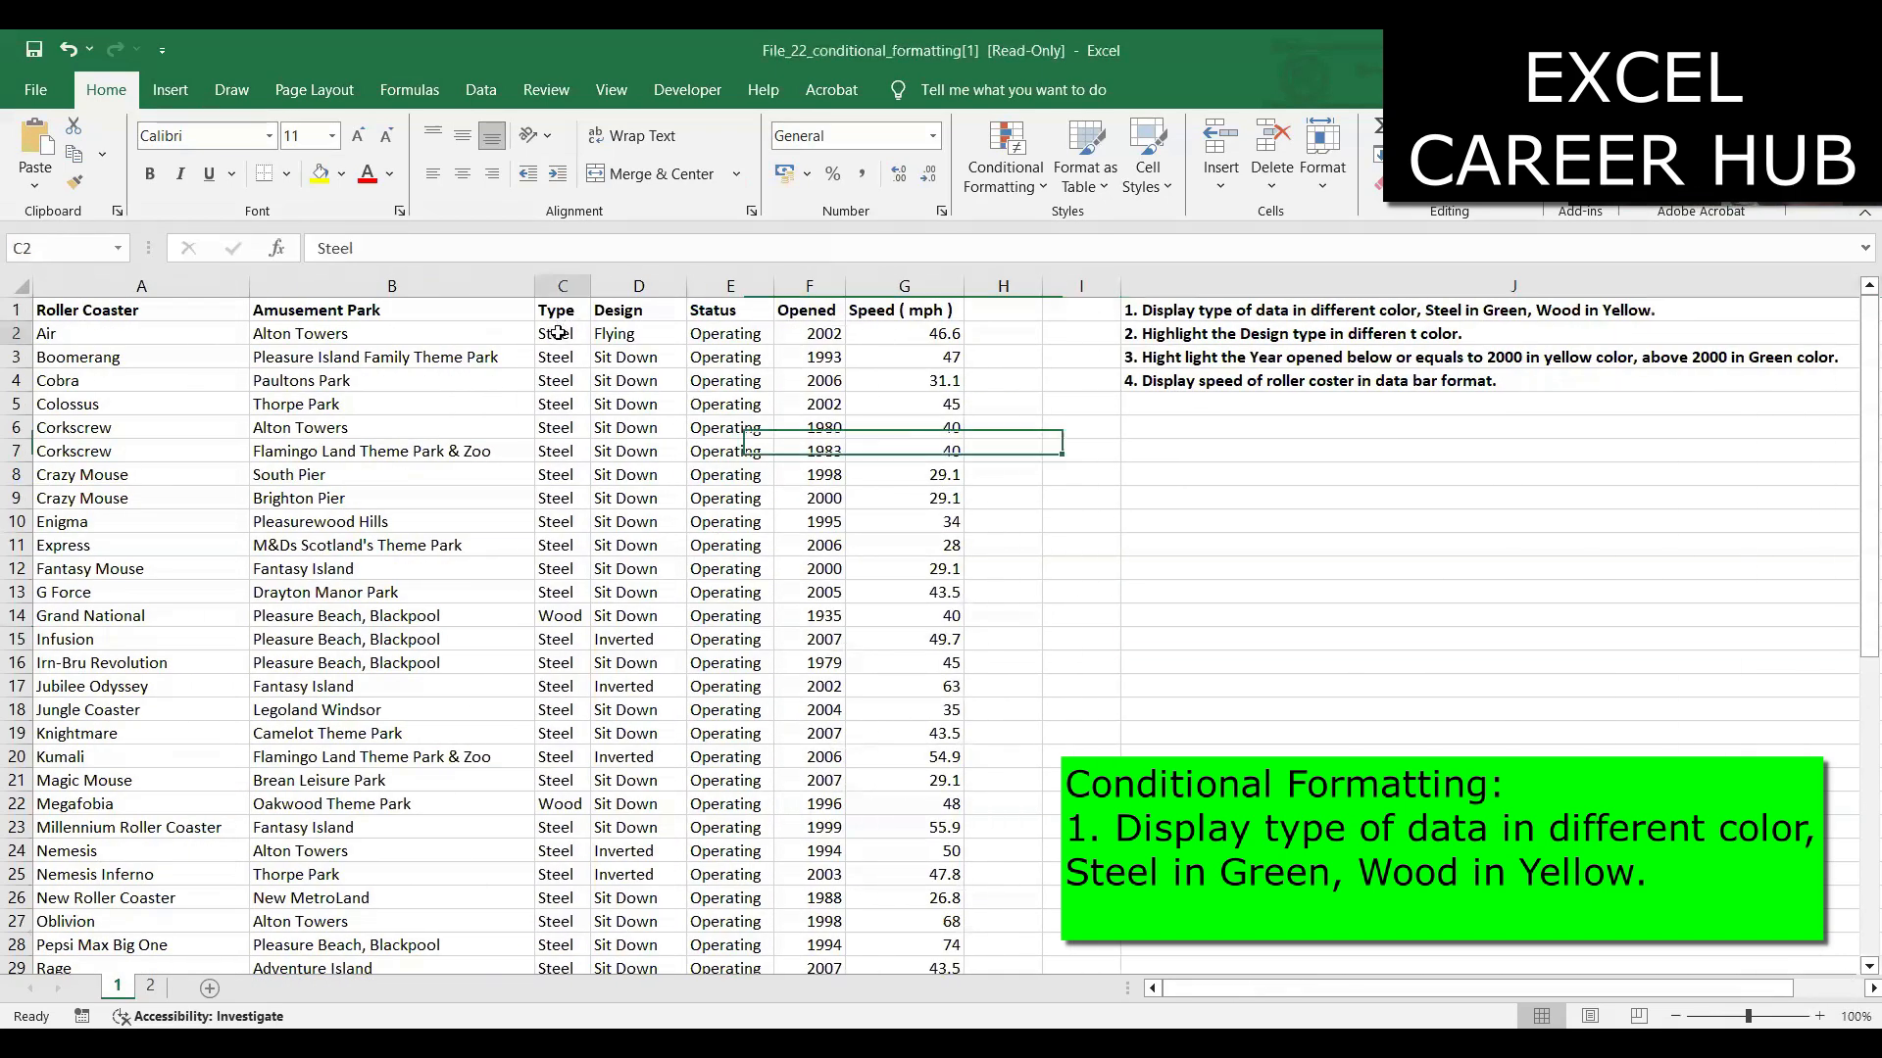
{"action": "key", "text": "ctrl+shift+Down"}
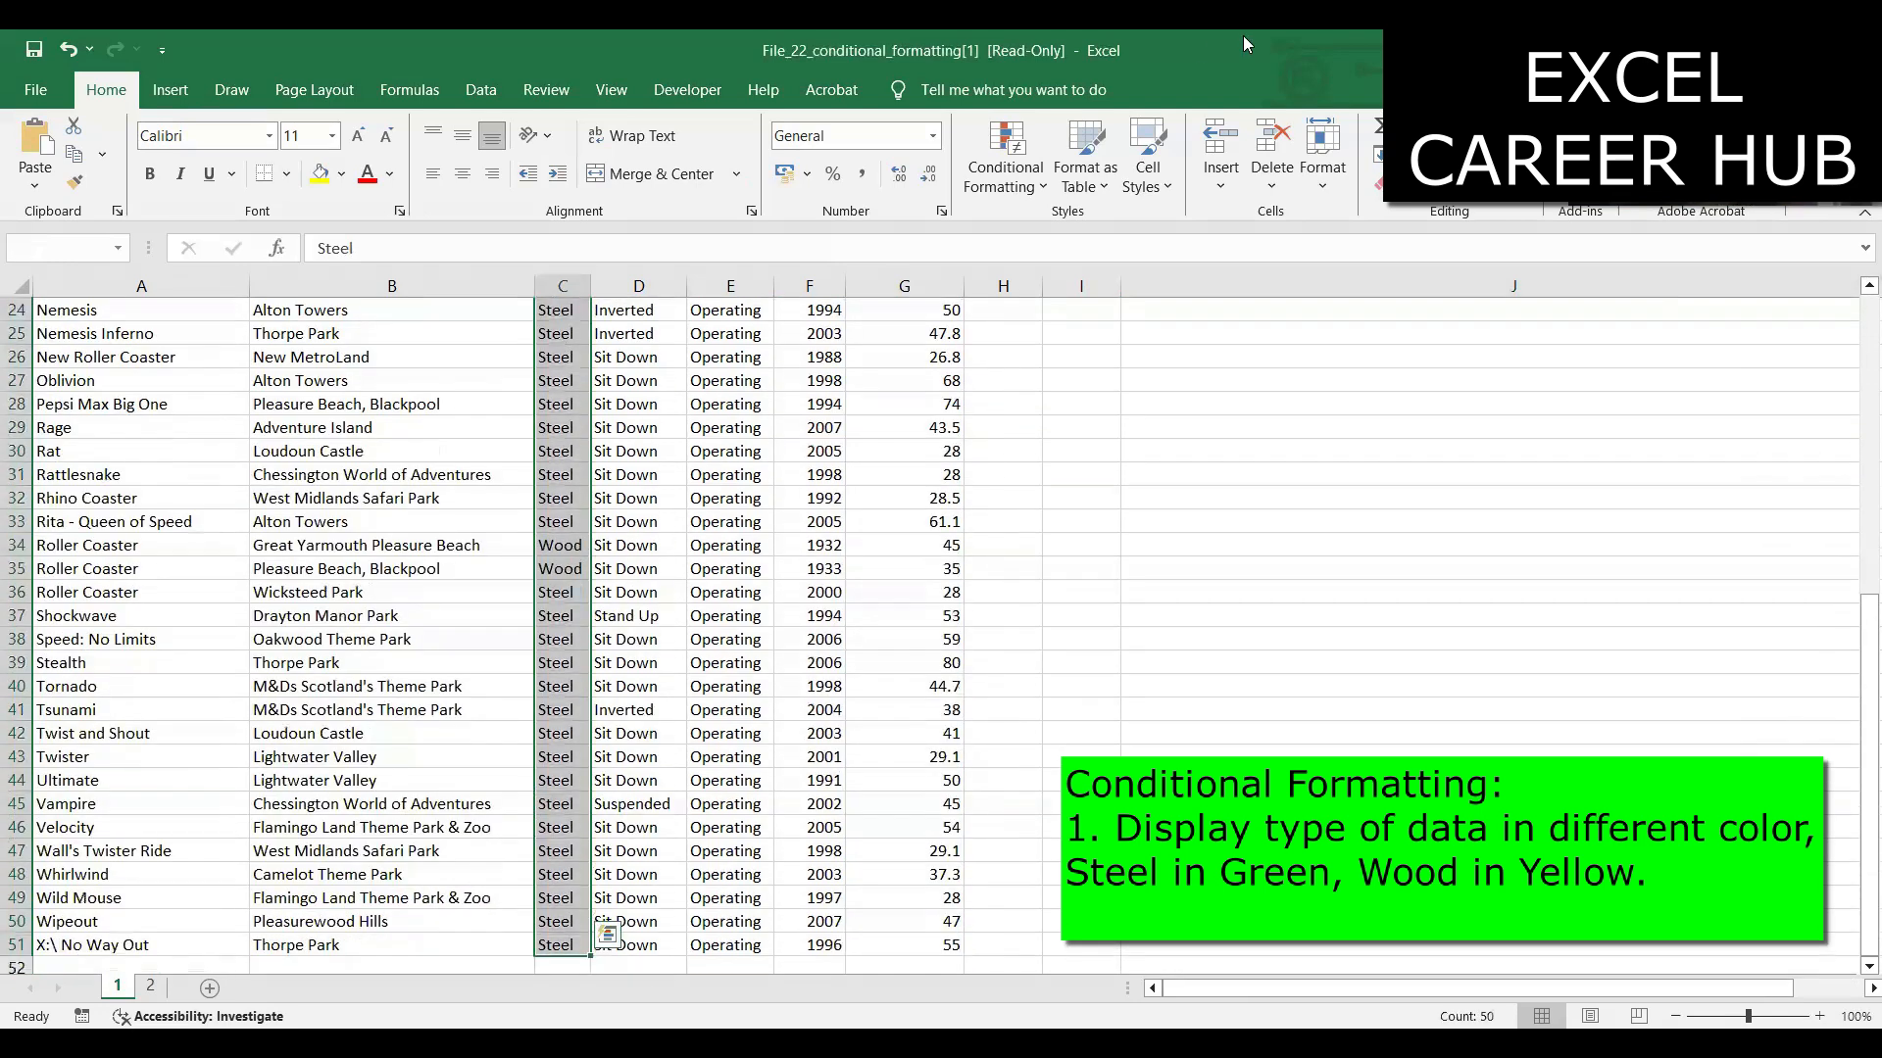
{"action": "left_click", "coordinate": [1025, 174]}
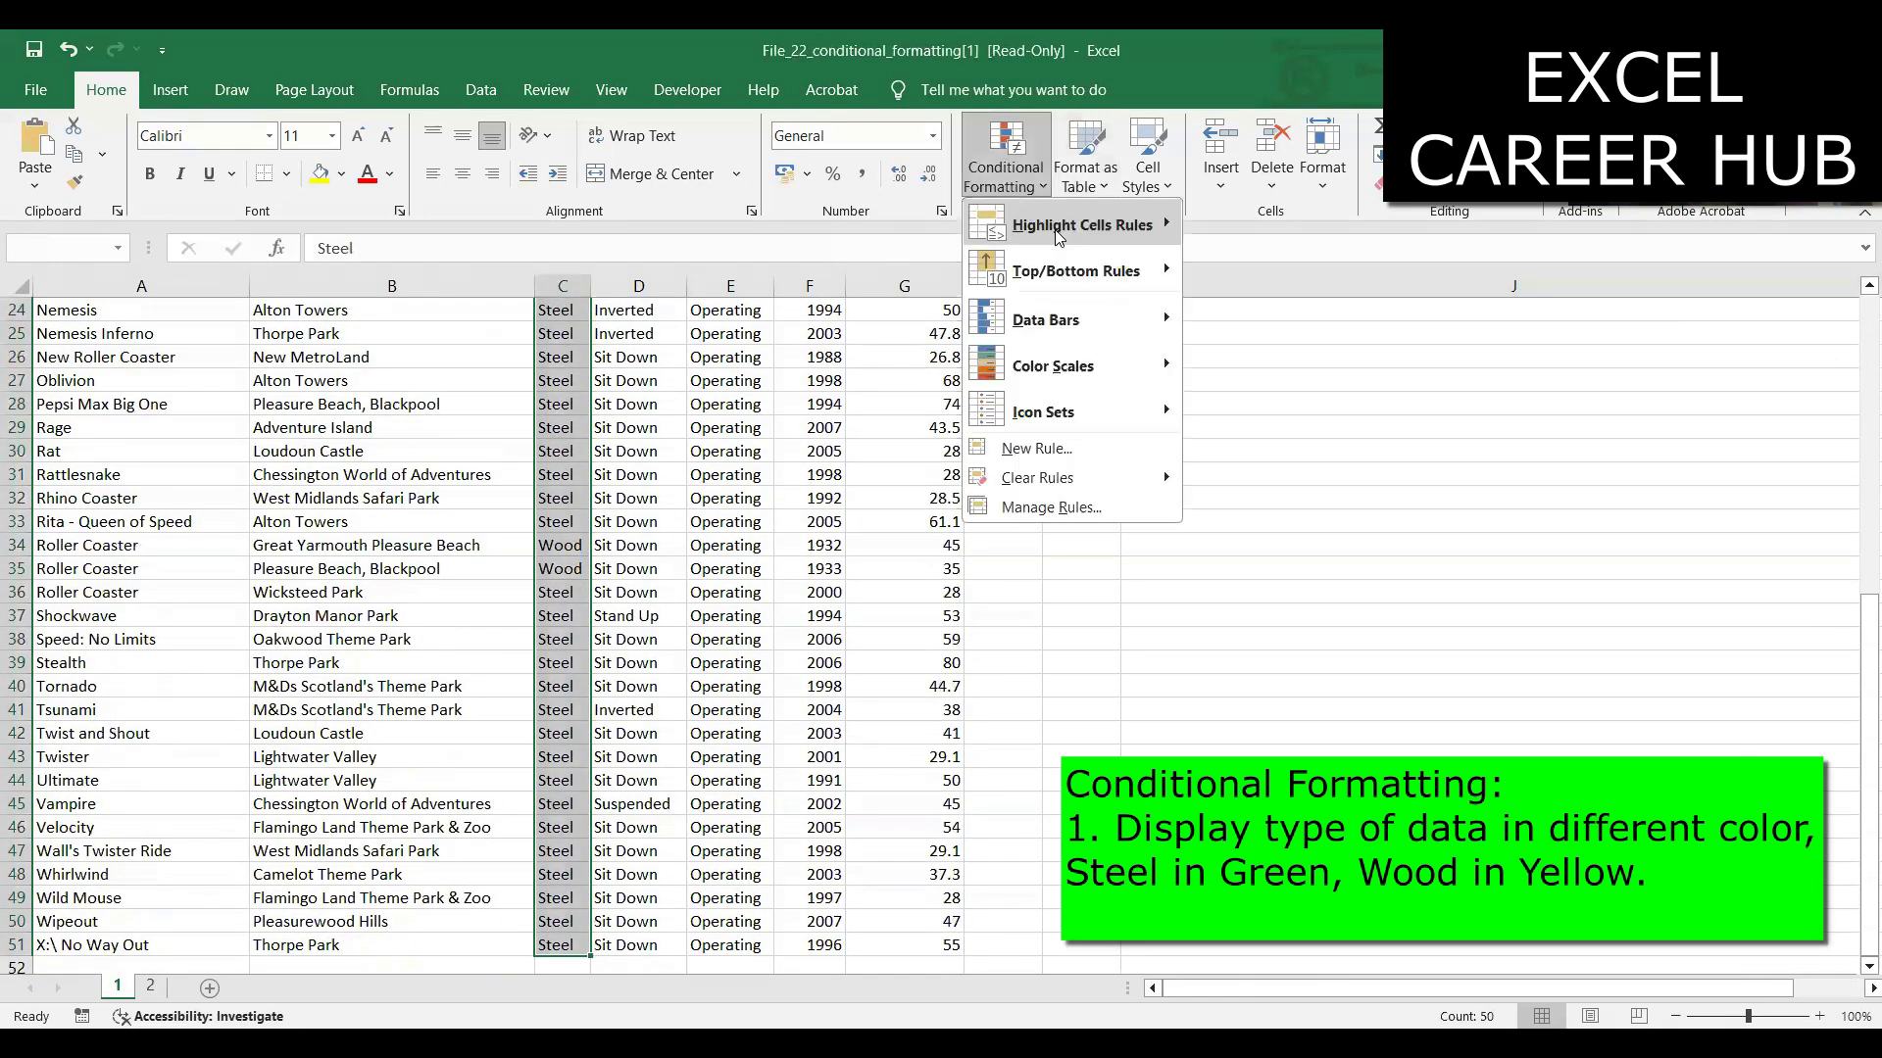
{"action": "mouse_move", "coordinate": [1059, 238]}
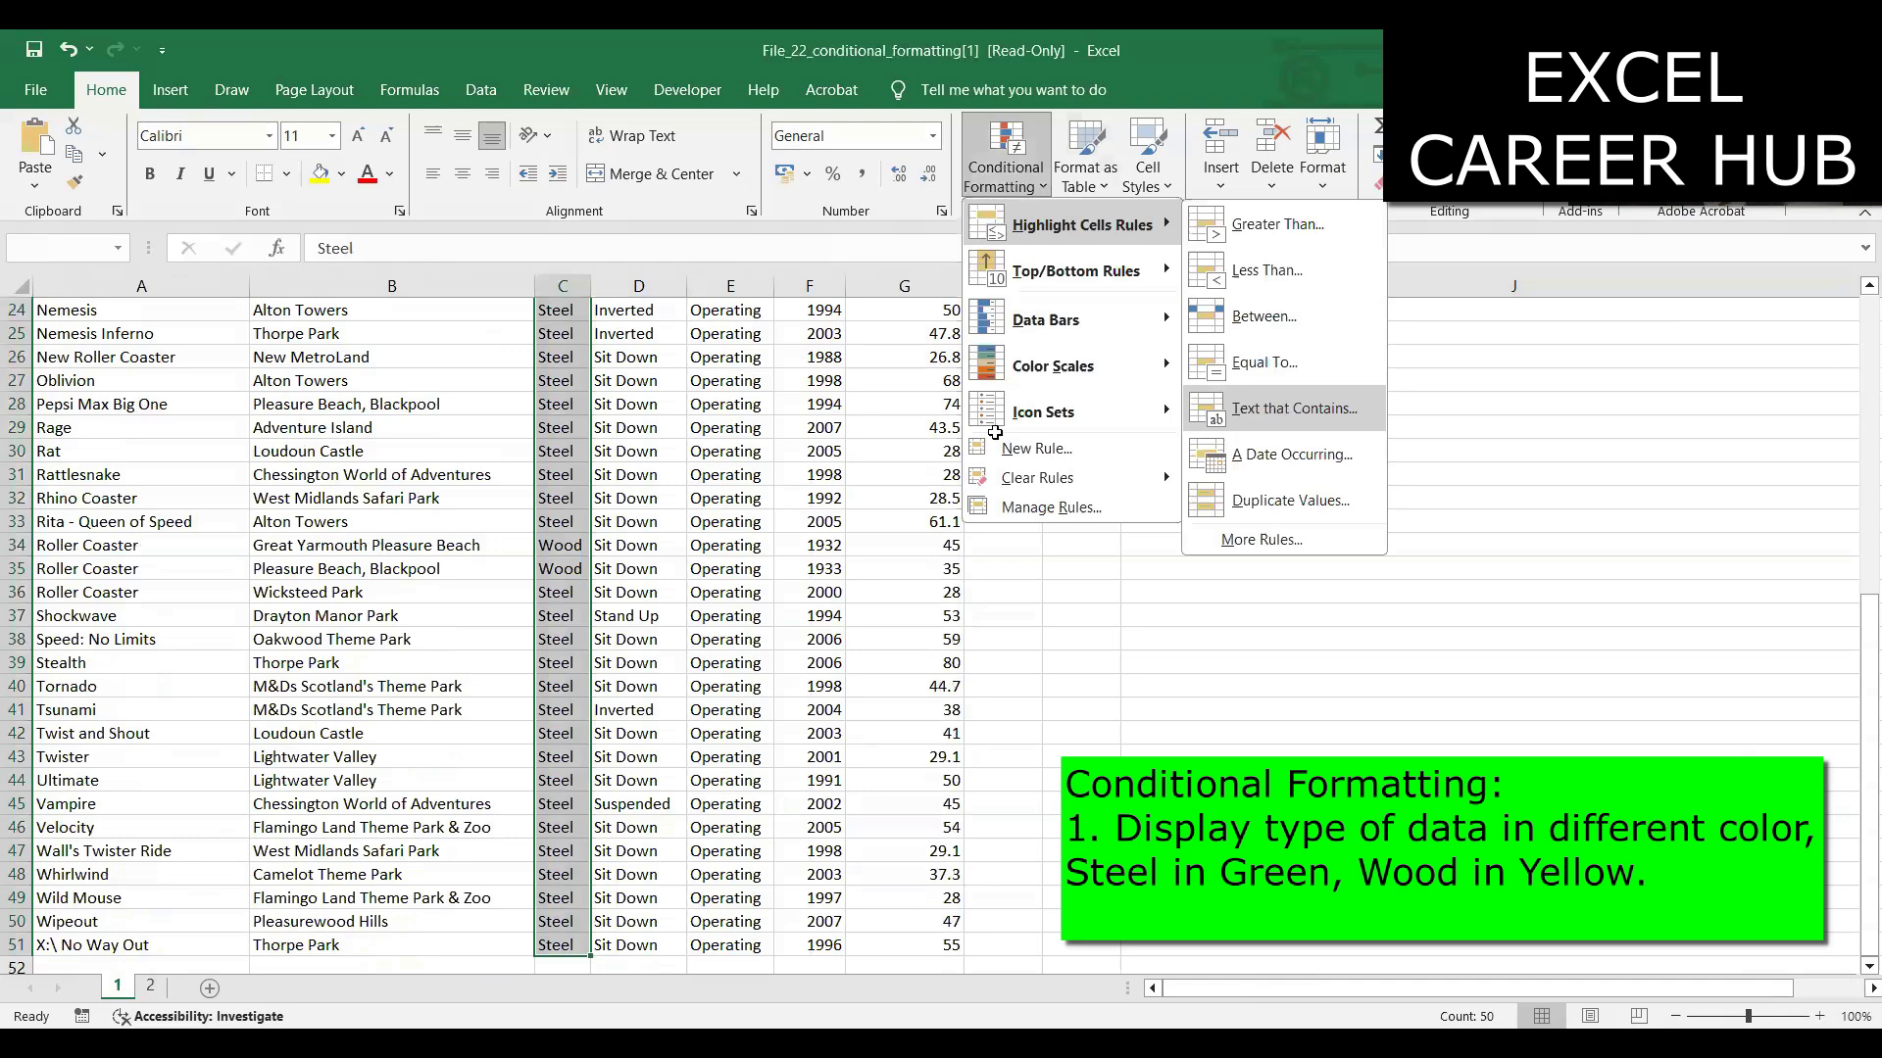
{"action": "left_click", "coordinate": [1280, 407]}
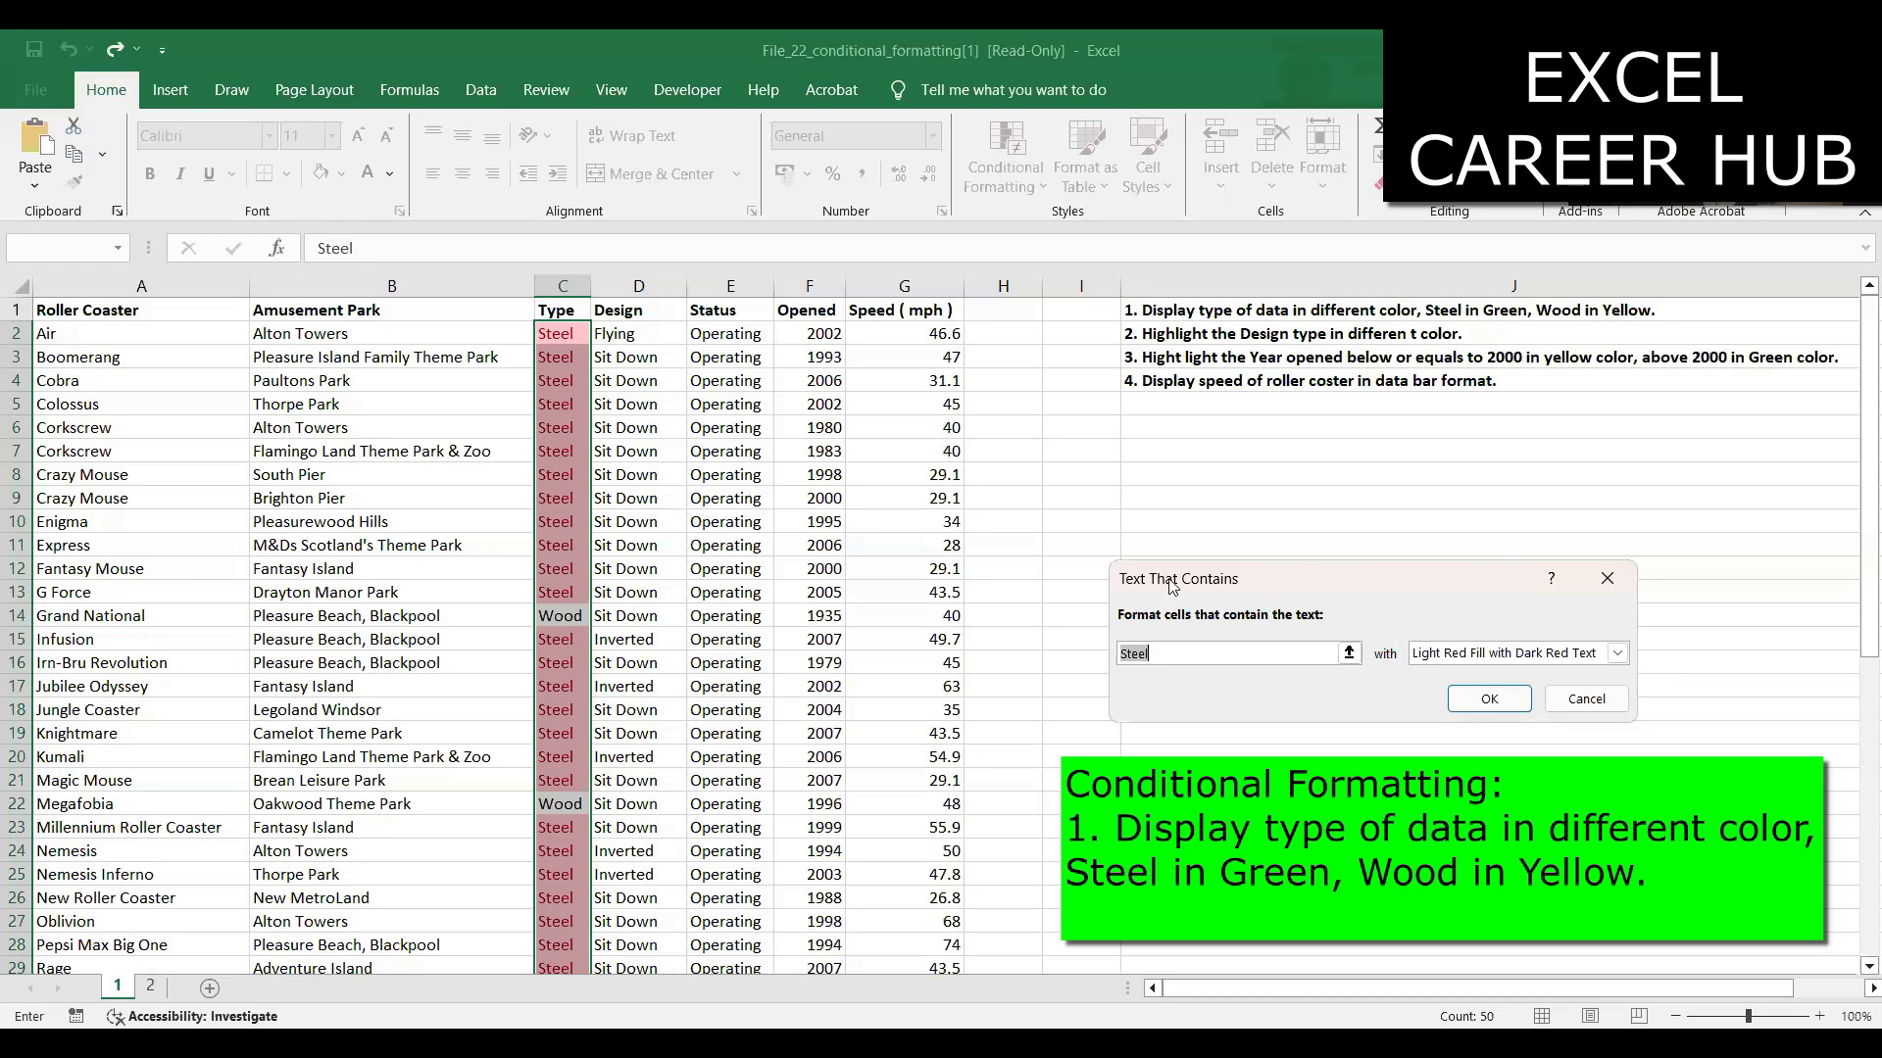
{"action": "left_click_drag", "start_coordinate": [1335, 584], "coordinate": [1134, 547]}
{"action": "left_click", "coordinate": [1415, 615]}
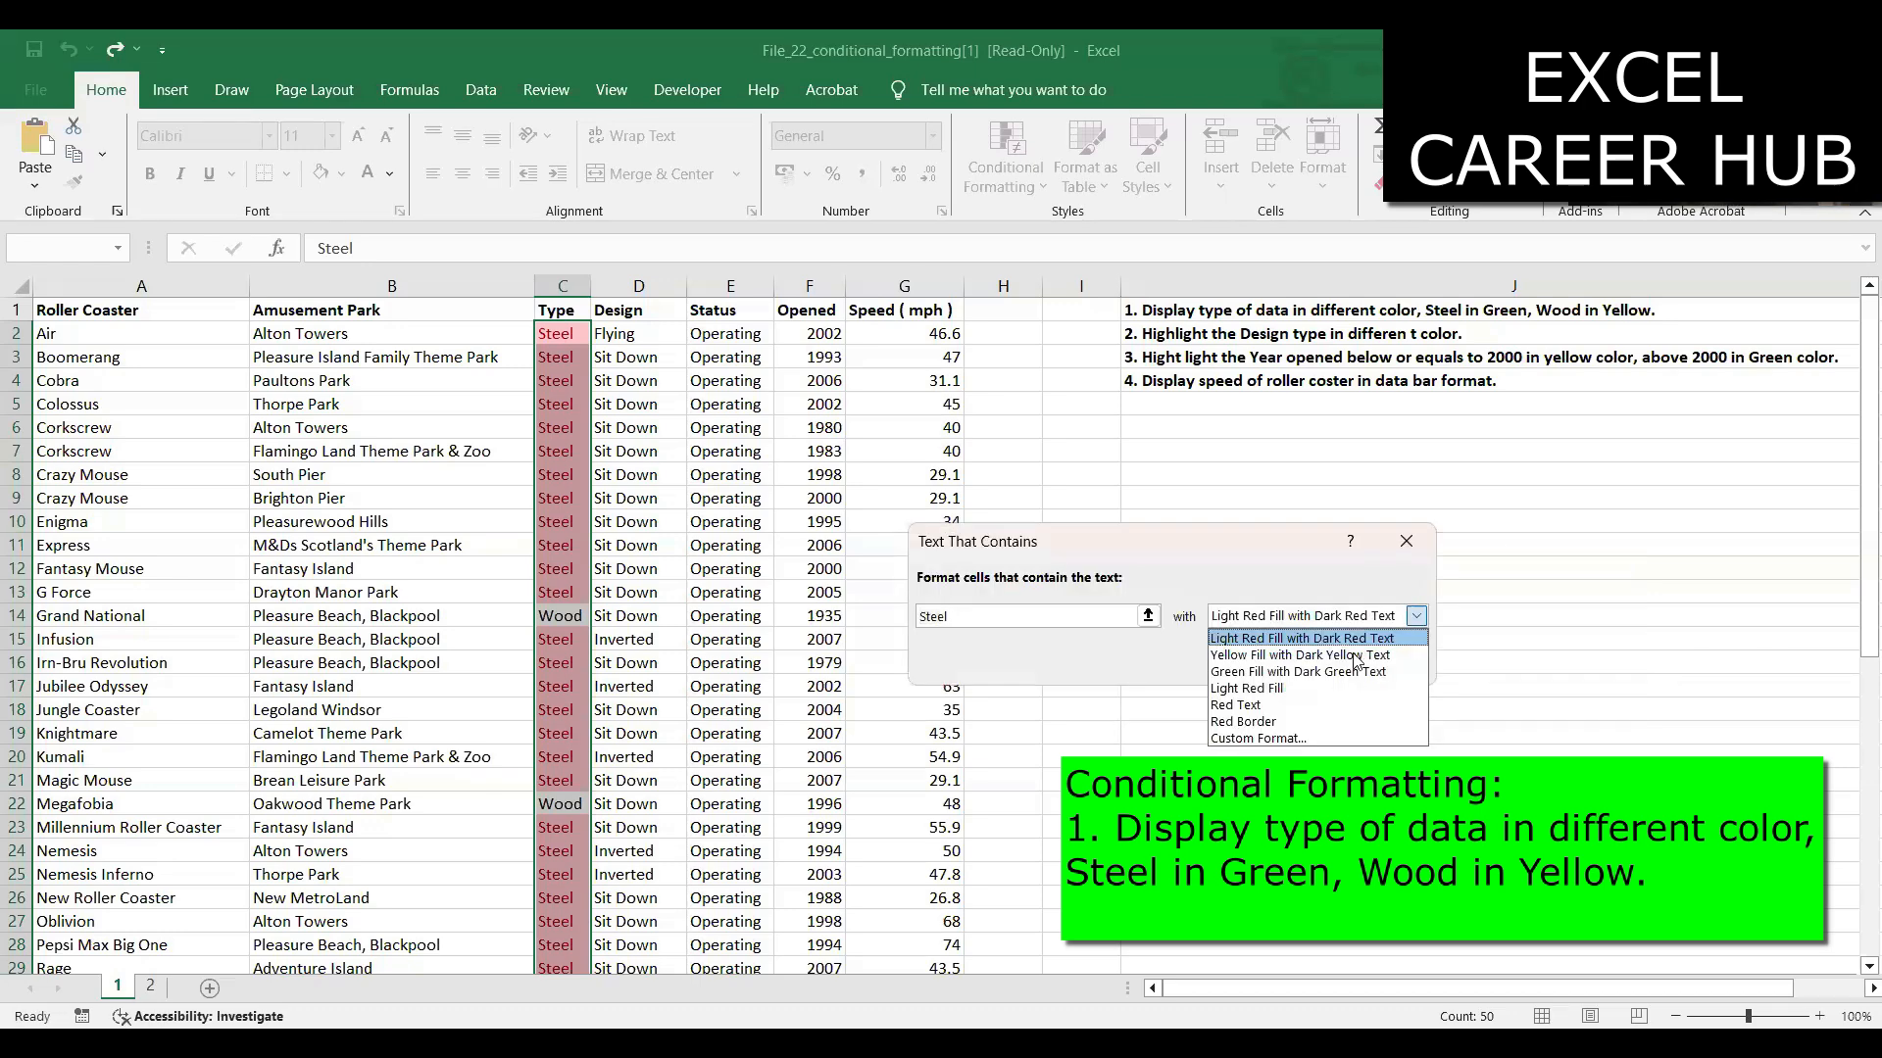
{"action": "left_click", "coordinate": [1300, 673]}
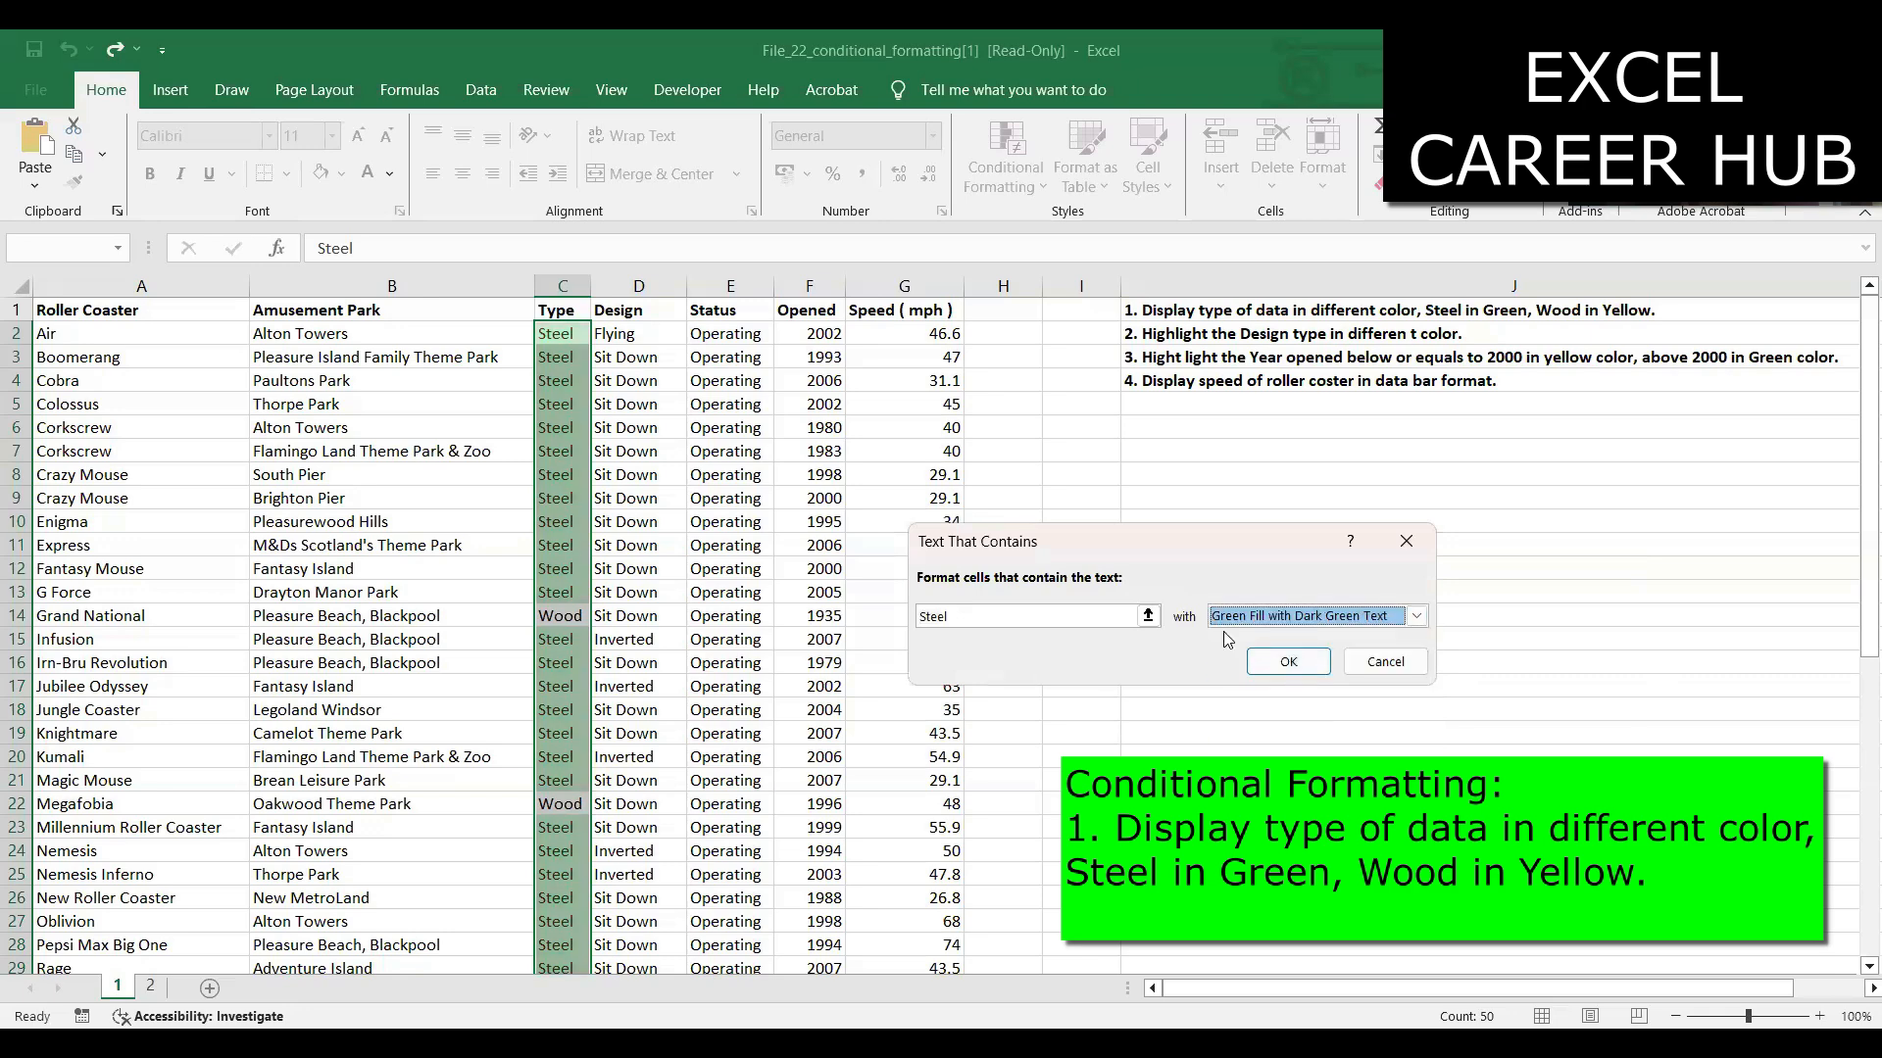
{"action": "left_click", "coordinate": [1288, 661]}
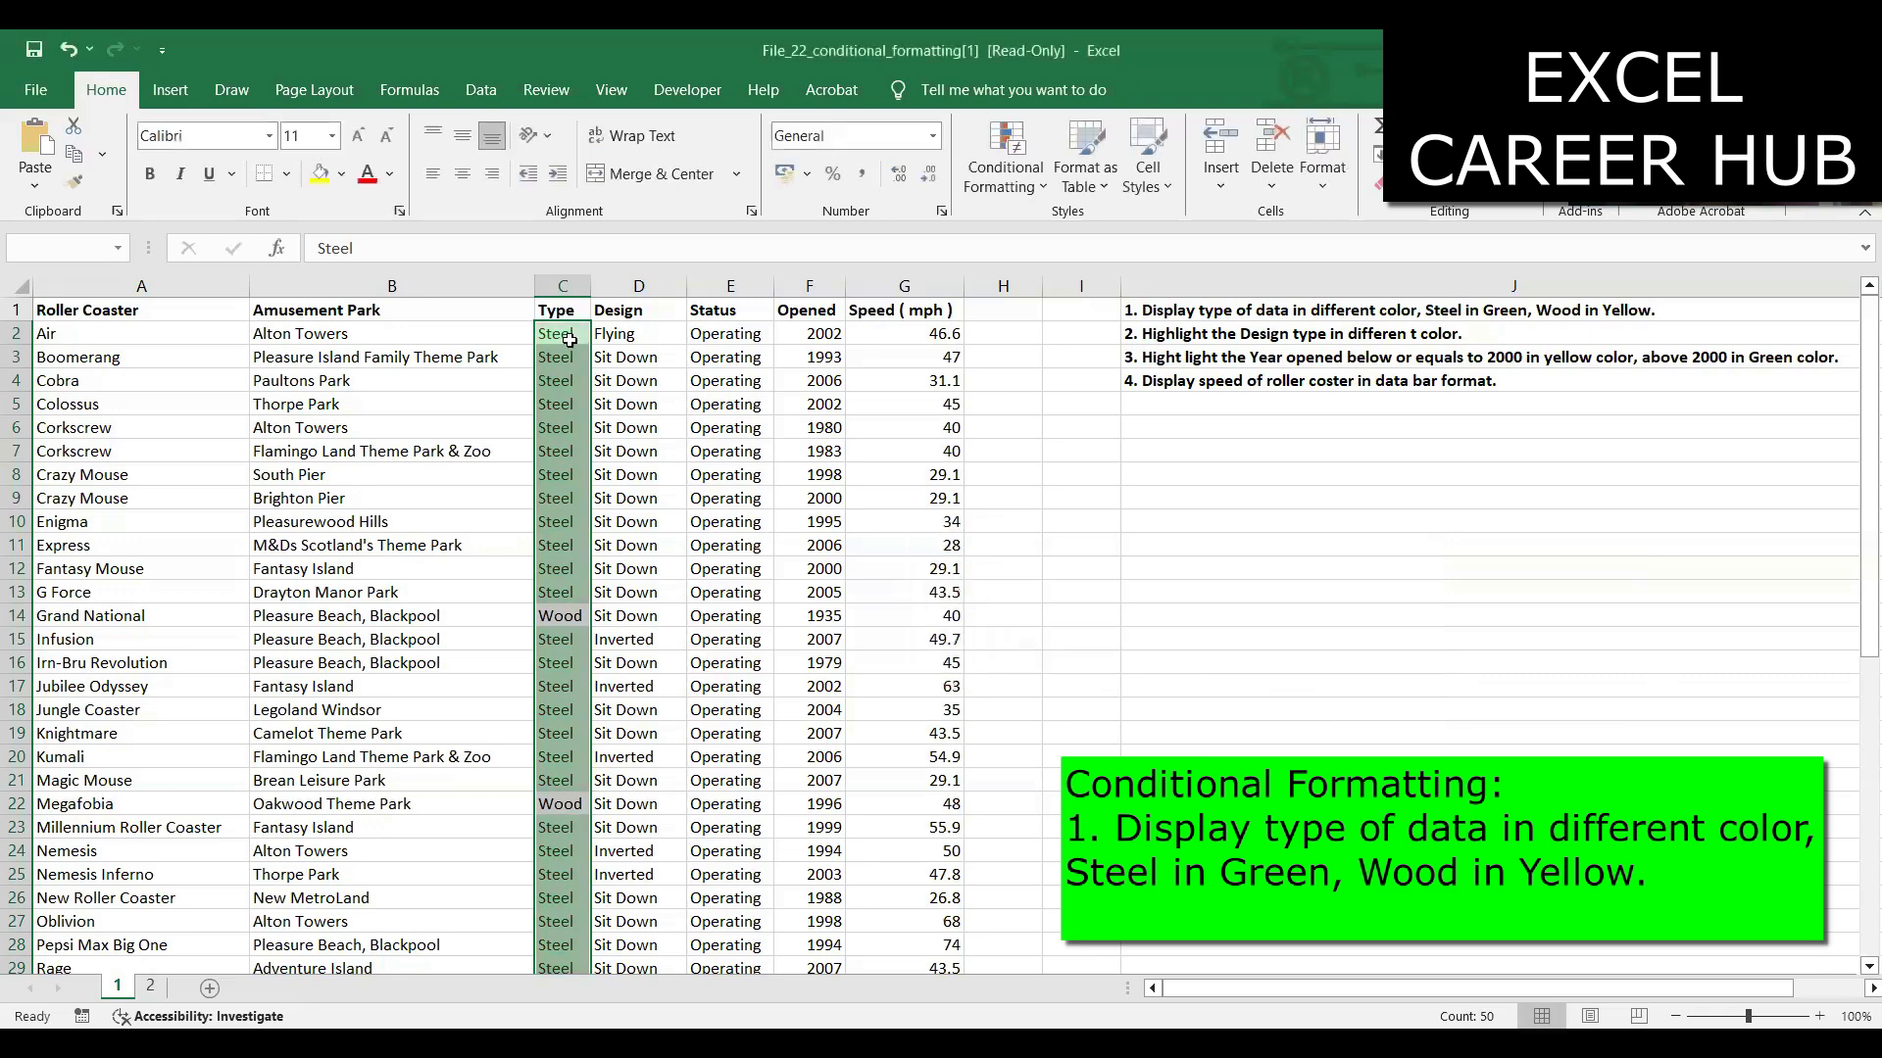
{"action": "scroll", "coordinate": [569, 339], "scroll_direction": "down", "scroll_amount": 8}
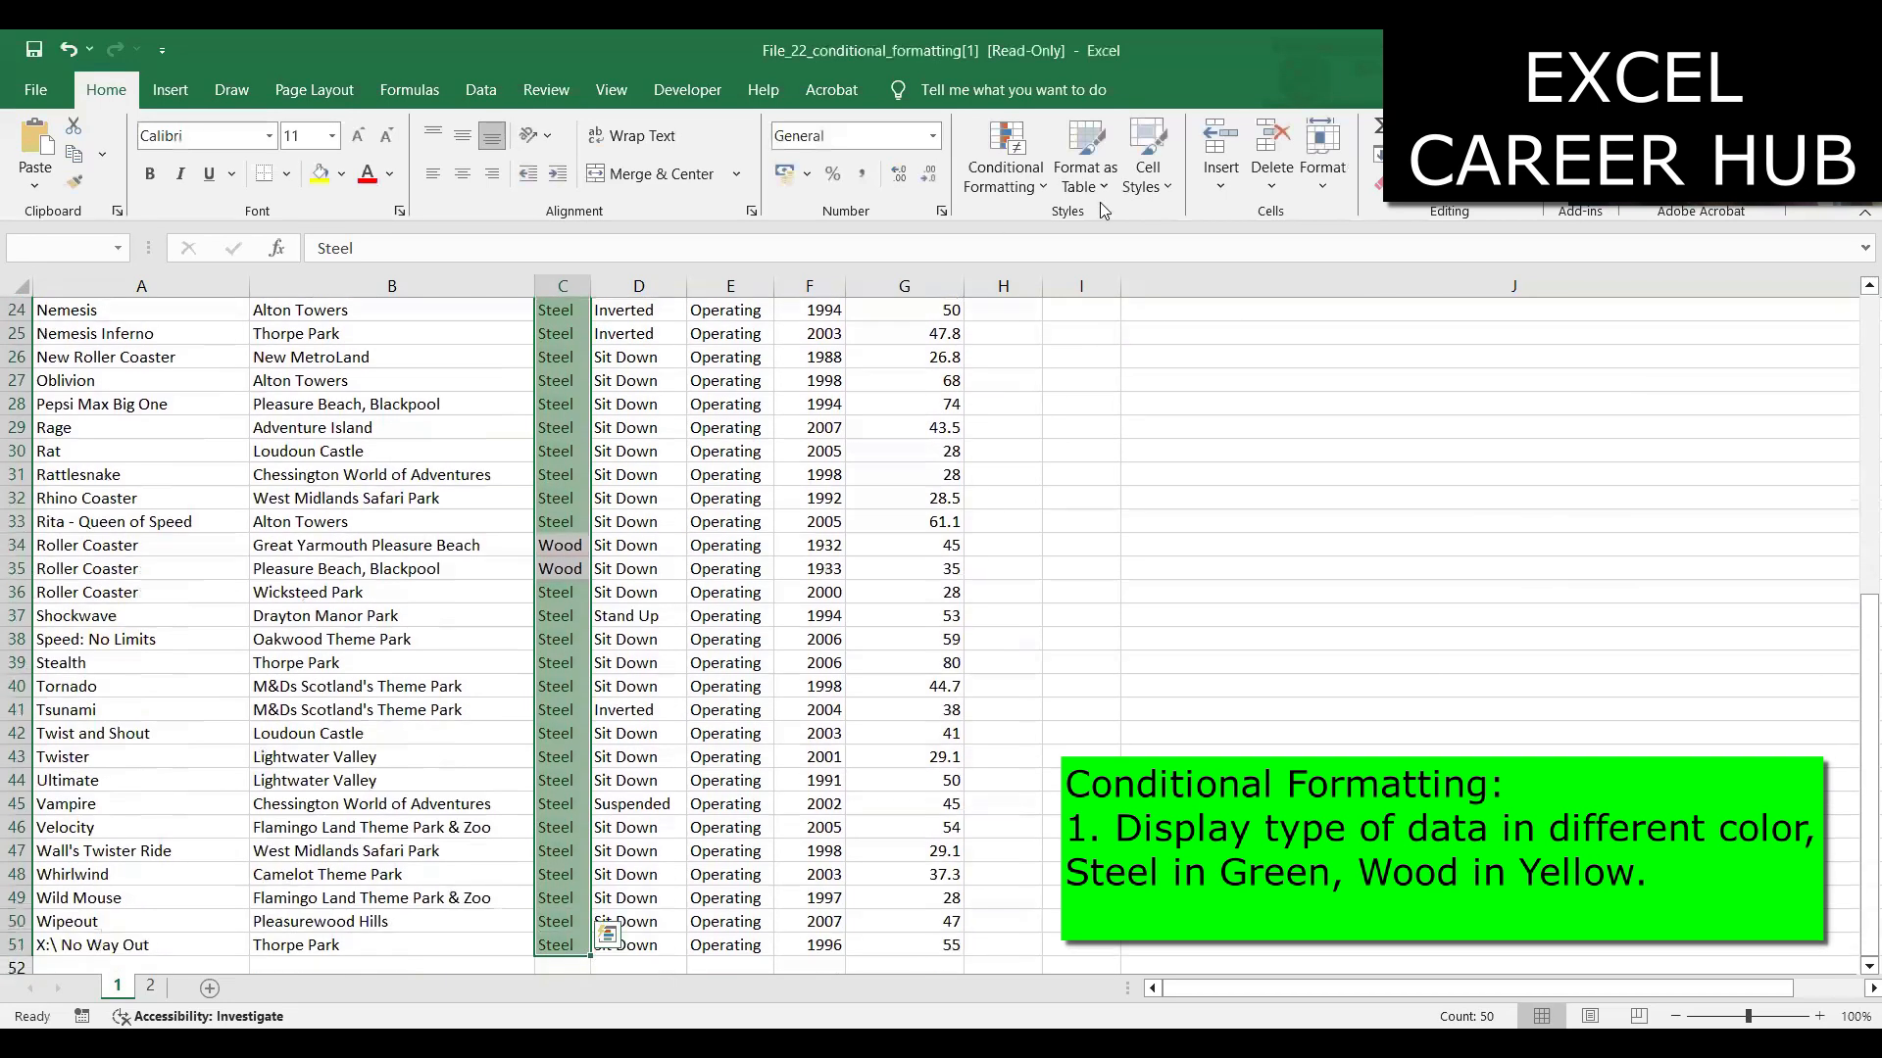
{"action": "left_click", "coordinate": [1021, 193]}
{"action": "key", "text": "Escape"}
{"action": "scroll", "coordinate": [1347, 515], "scroll_direction": "up", "scroll_amount": 8}
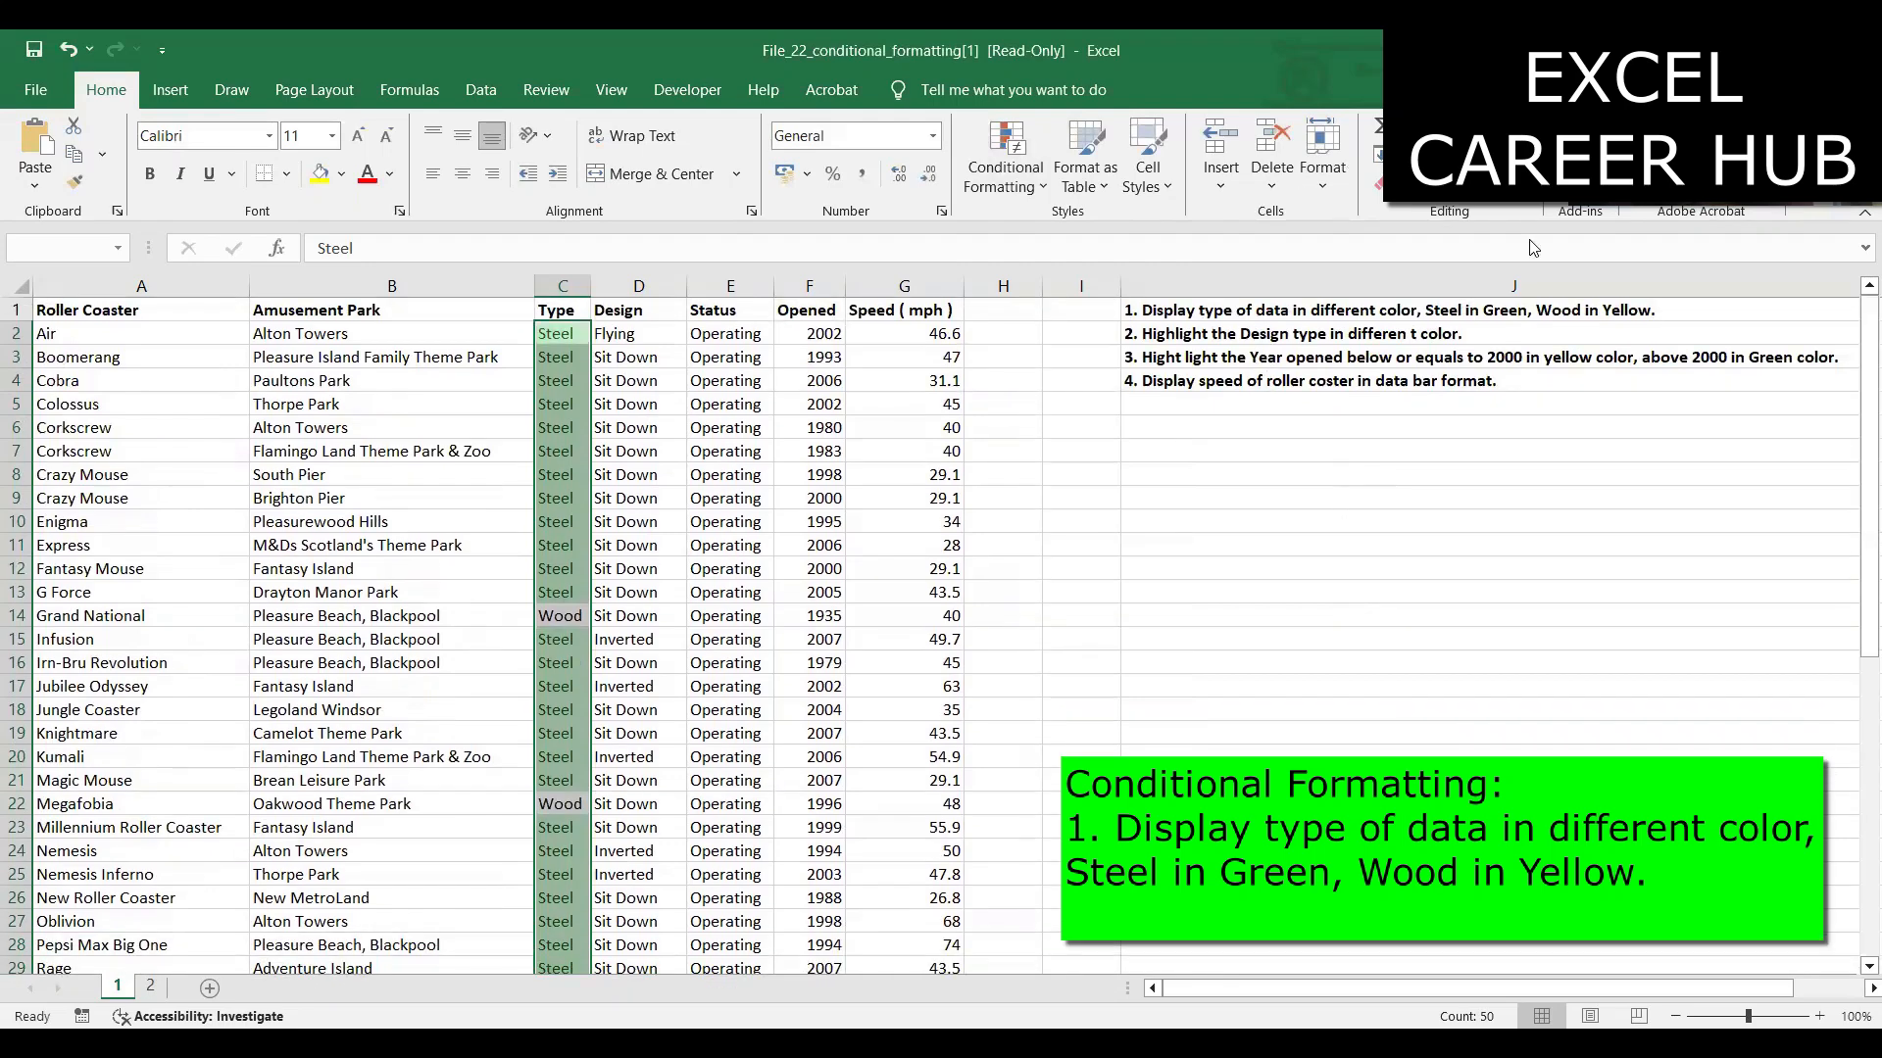
Start a Text That Contains highlight rule on the Type column for the text Wood
{"action": "left_click", "coordinate": [1006, 128]}
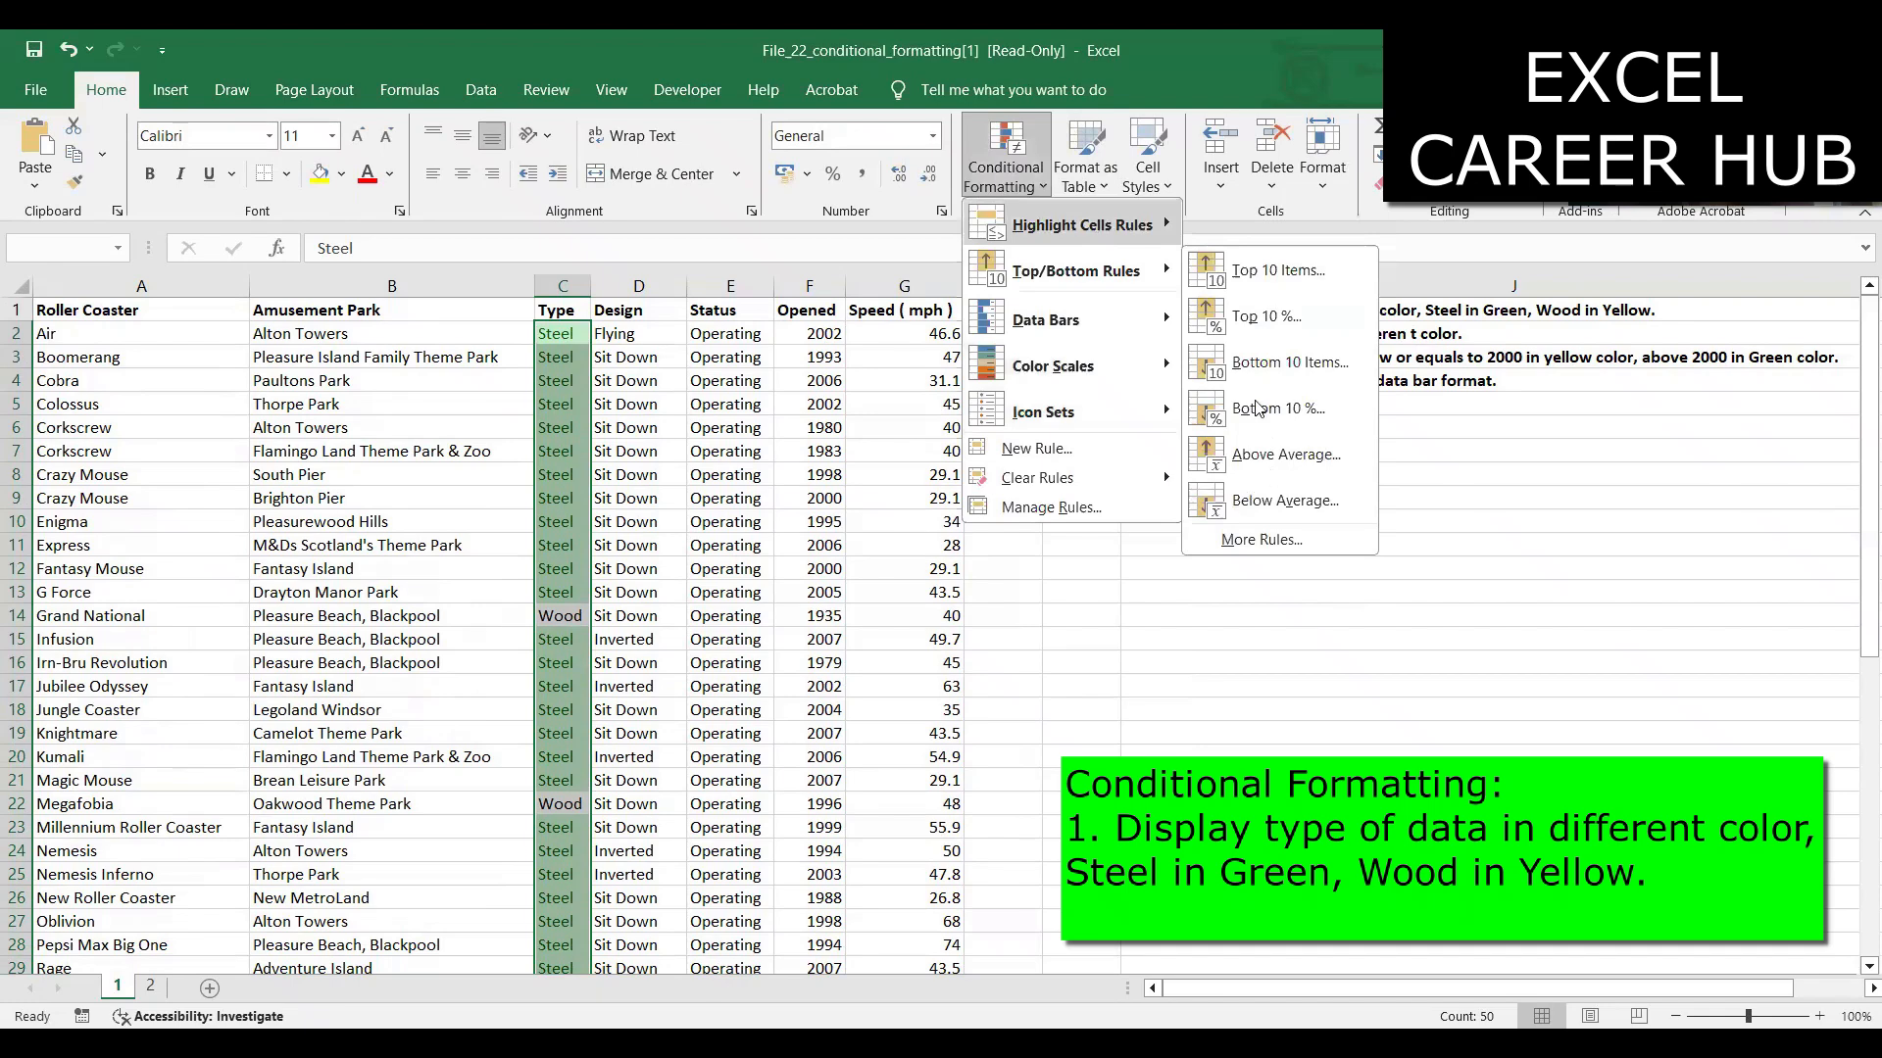
{"action": "mouse_move", "coordinate": [1100, 241]}
{"action": "key", "text": "Return"}
{"action": "left_click", "coordinate": [1043, 614]}
{"action": "key", "text": "BackSpace"}
{"action": "key", "text": "BackSpace"}
{"action": "key", "text": "BackSpace"}
{"action": "key", "text": "BackSpace"}
{"action": "key", "text": "BackSpace"}
{"action": "type", "text": "Wood"}
{"action": "left_click", "coordinate": [1414, 616]}
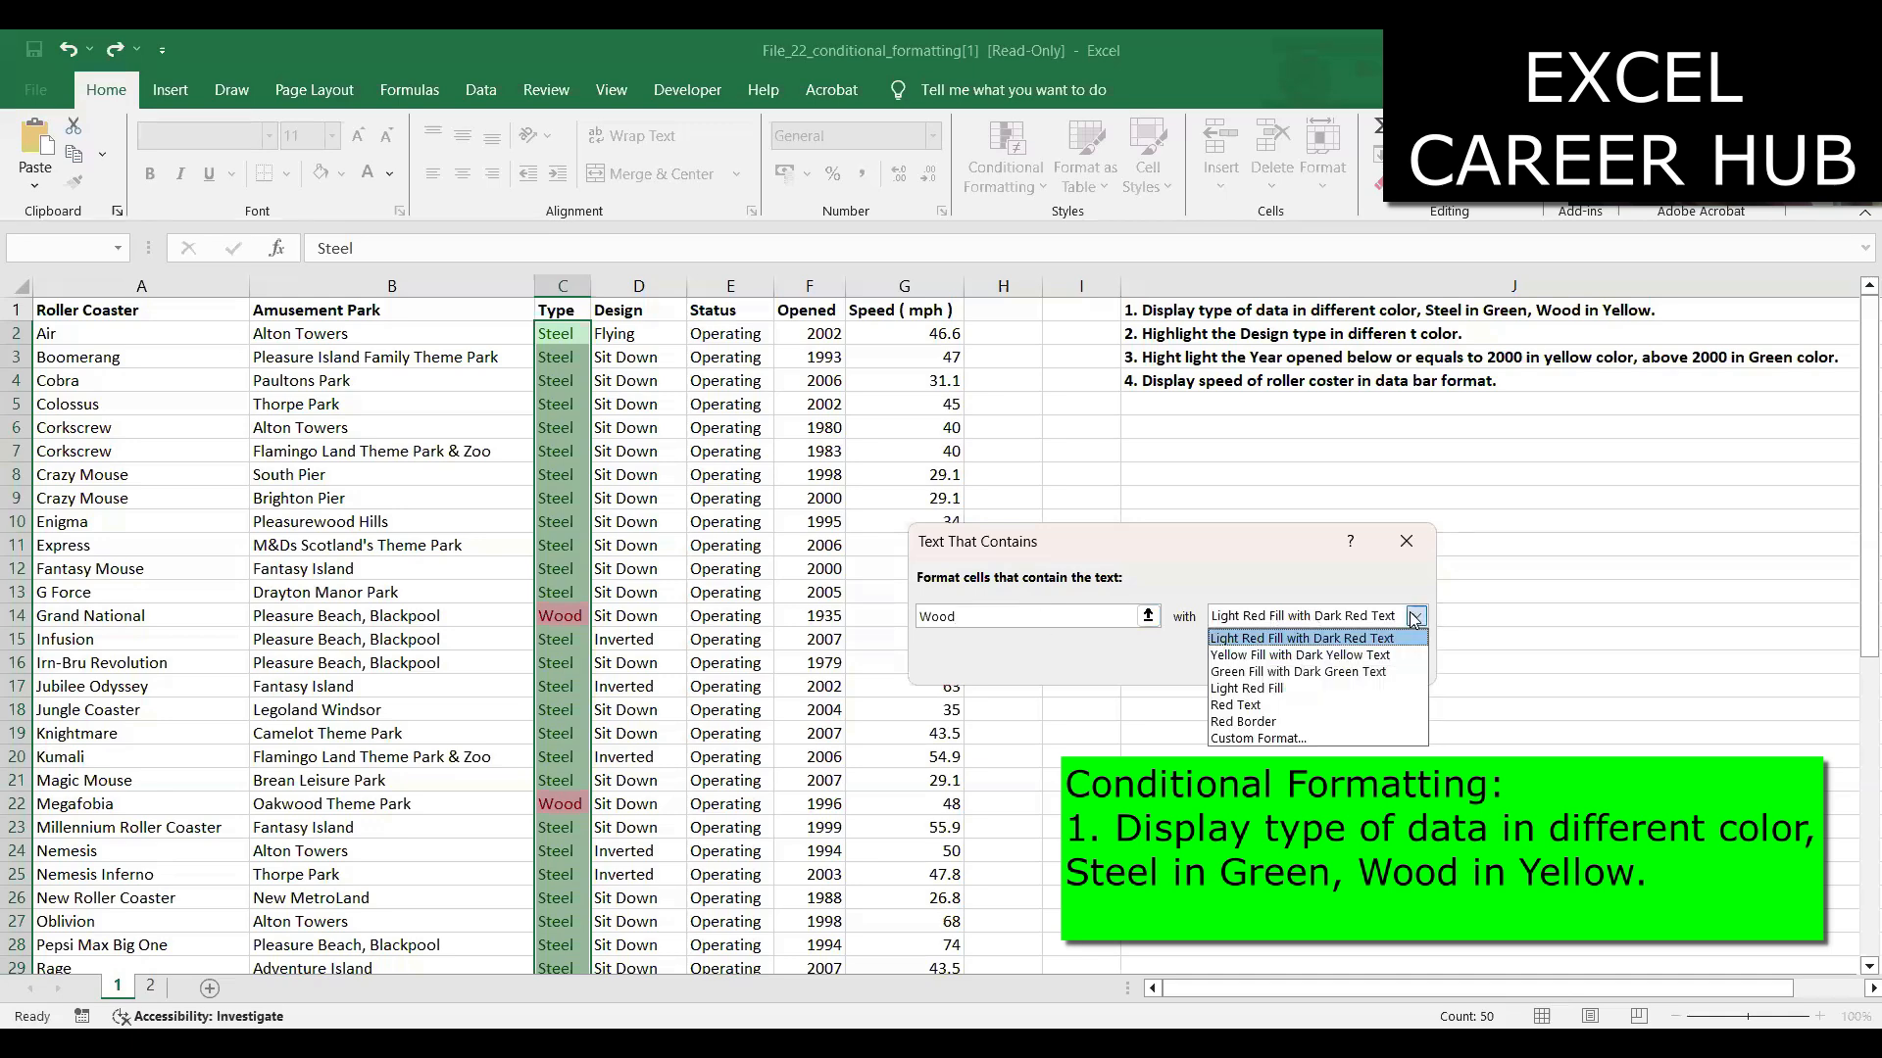
{"action": "left_click", "coordinate": [1304, 737]}
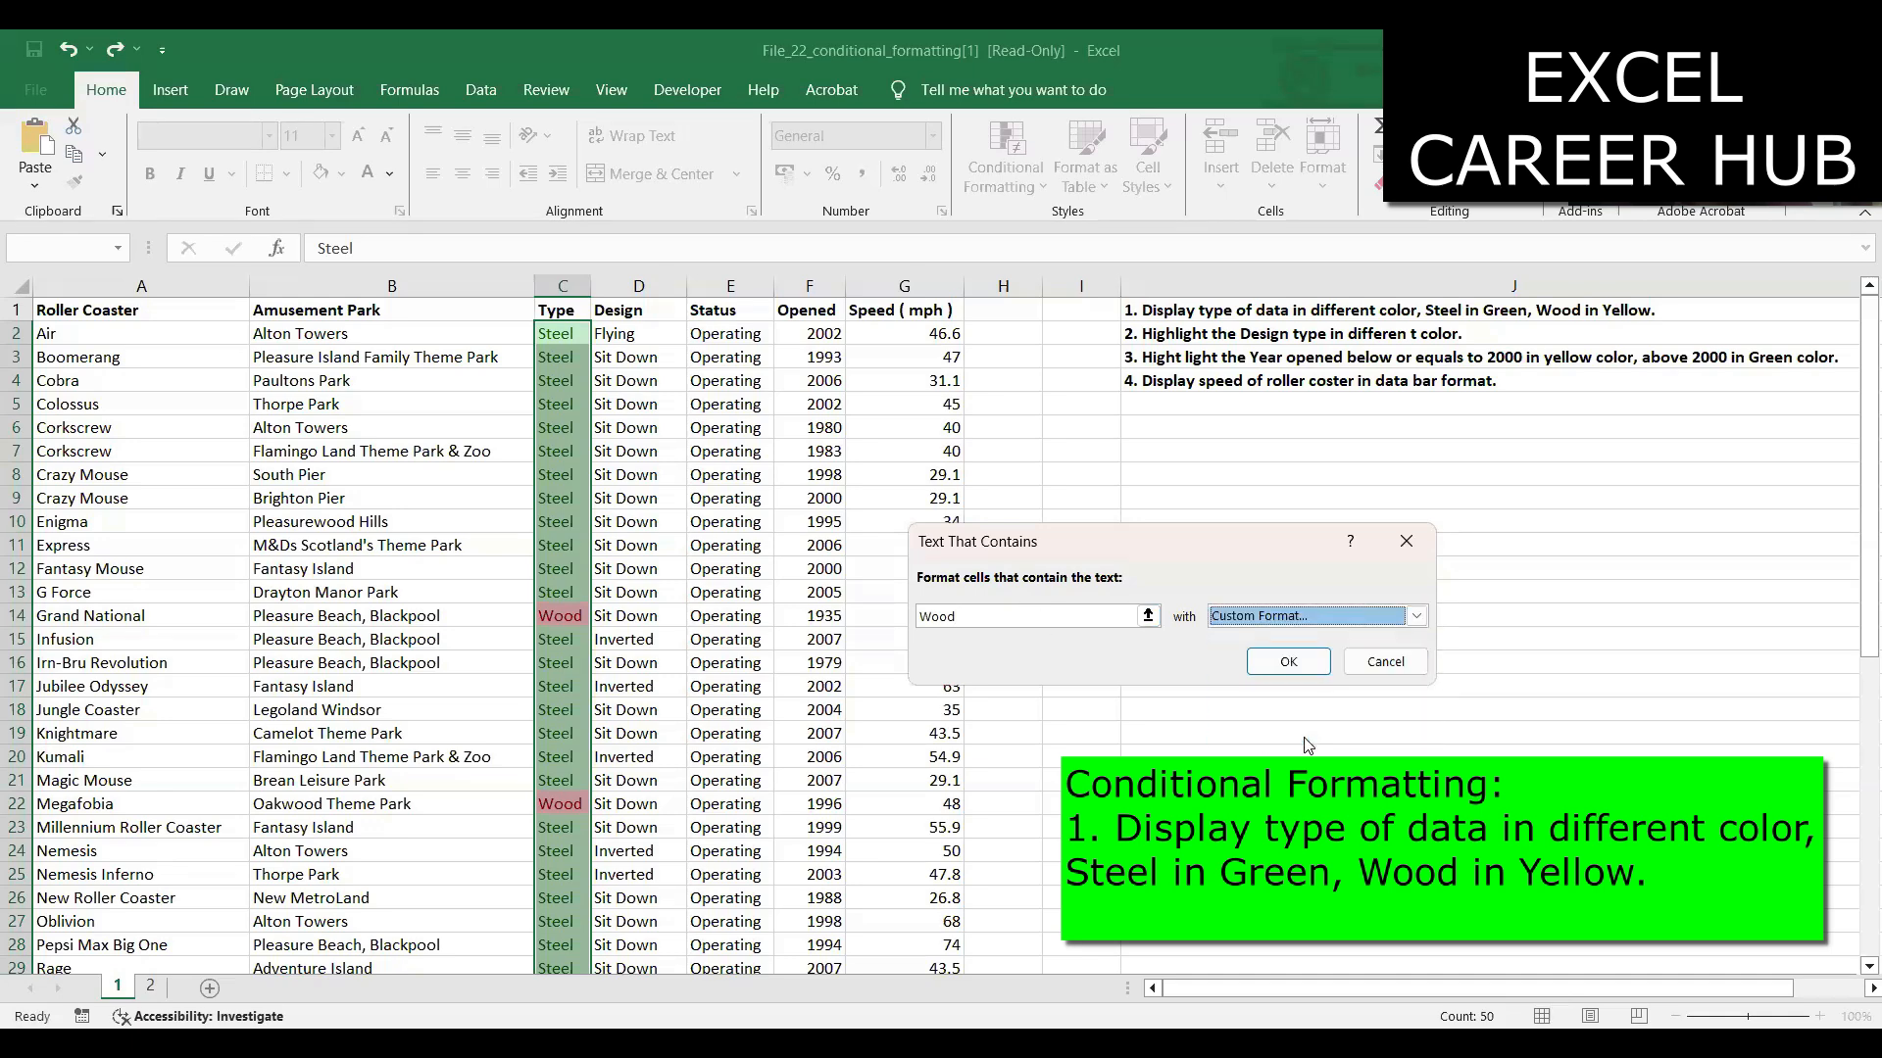
{"action": "left_click", "coordinate": [1478, 261]}
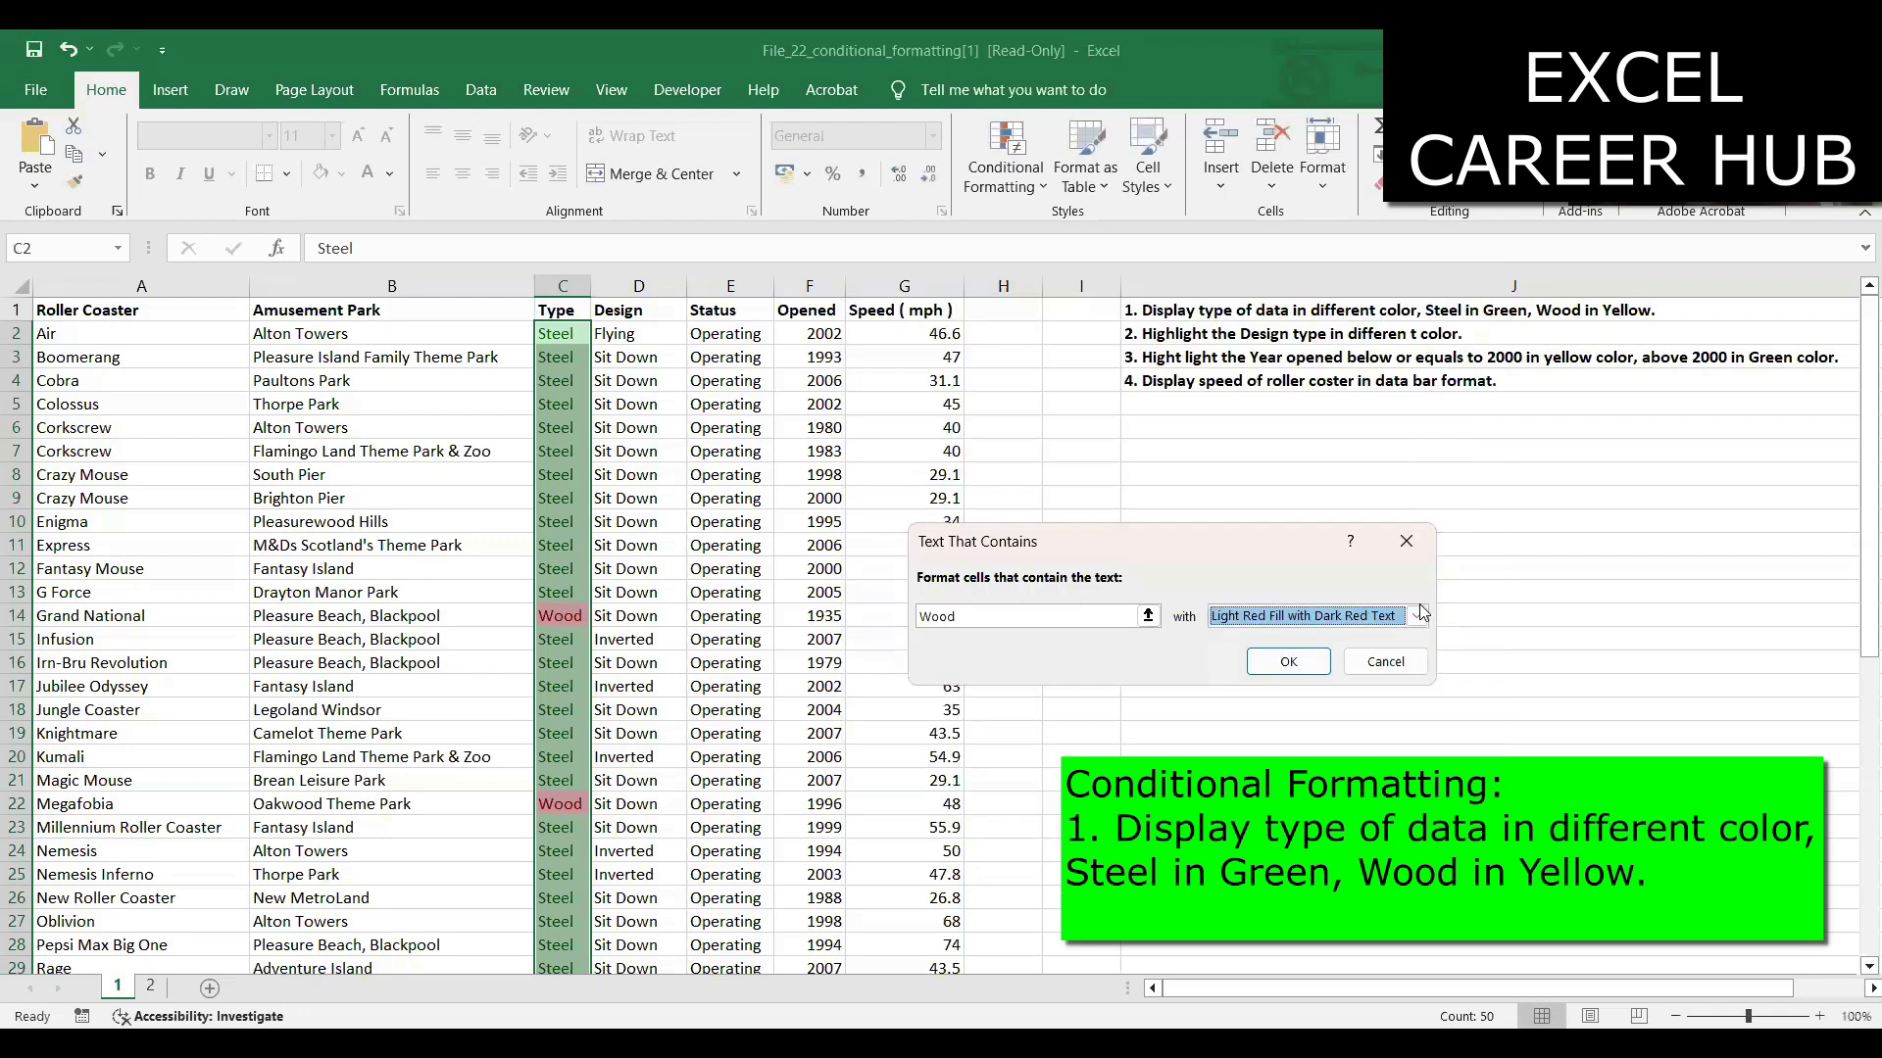
Apply Yellow Fill with Dark Yellow Text to the Wood rule and deselect the column
{"action": "left_click", "coordinate": [1416, 615]}
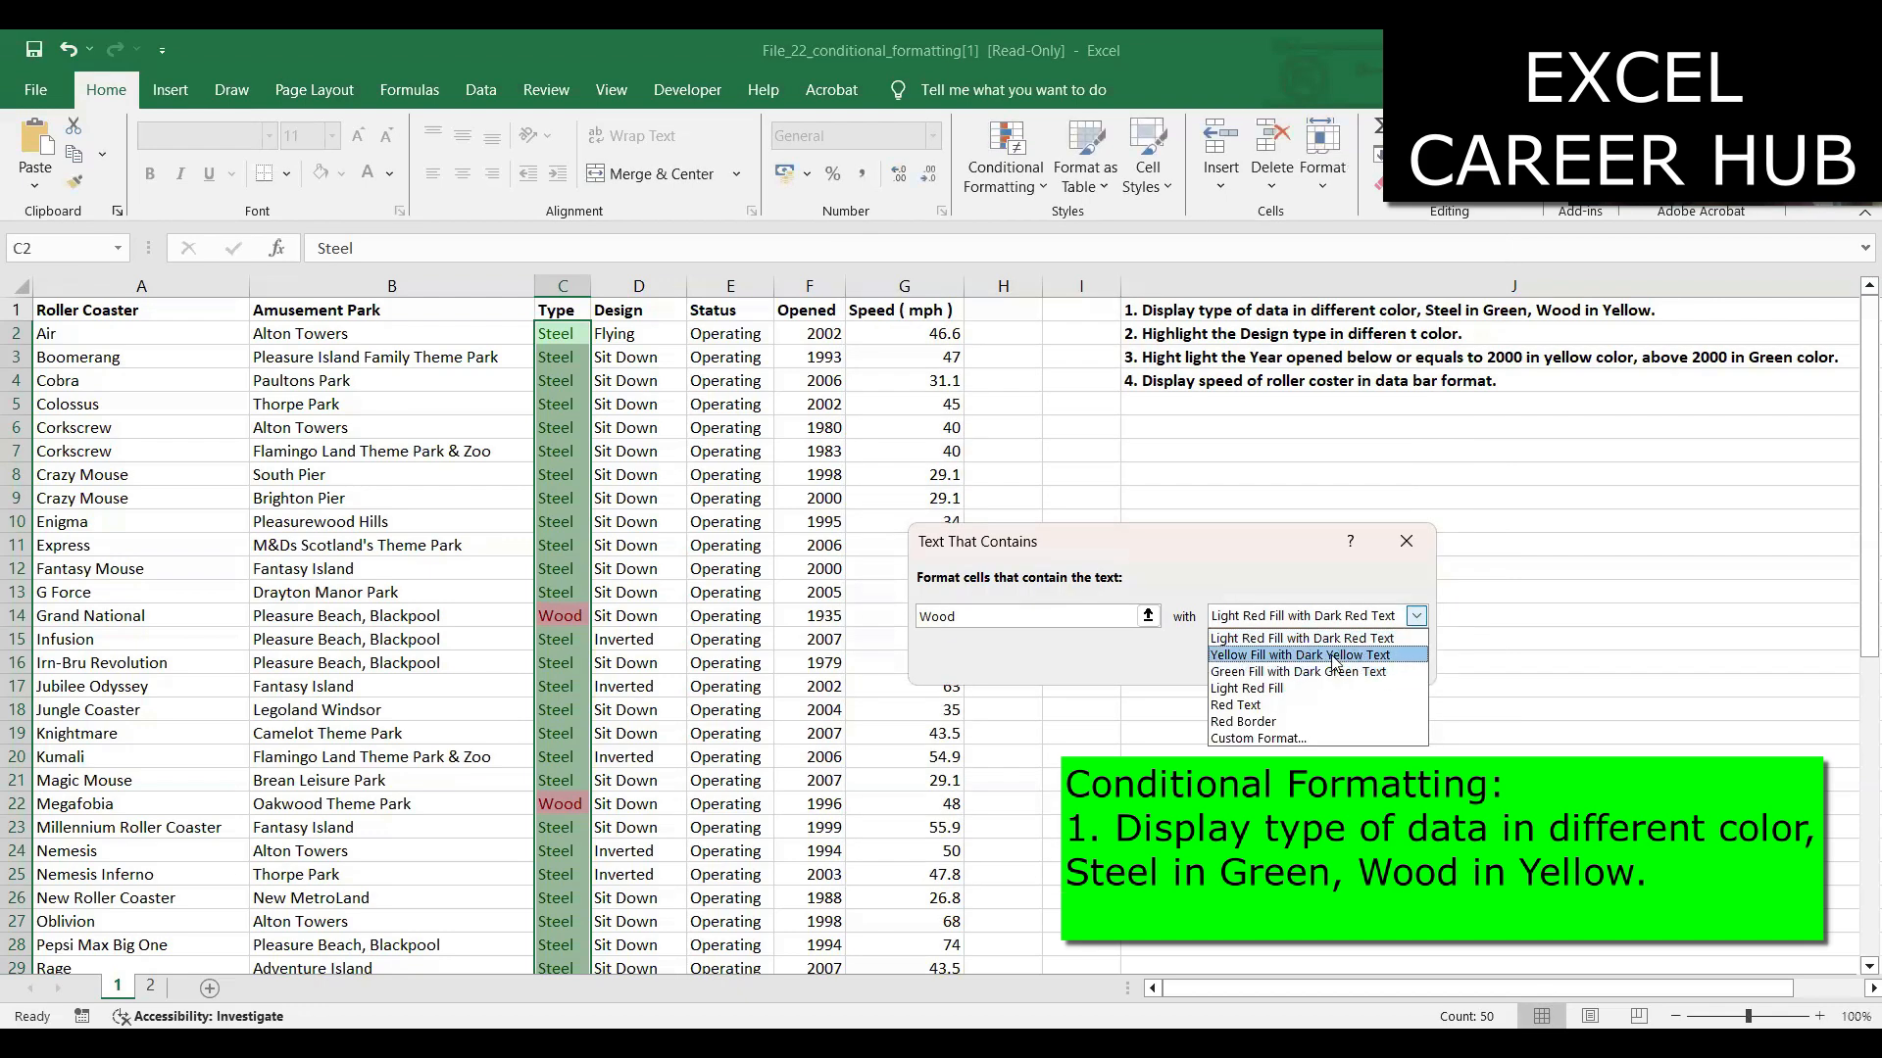
{"action": "left_click", "coordinate": [1331, 655]}
{"action": "left_click", "coordinate": [1289, 662]}
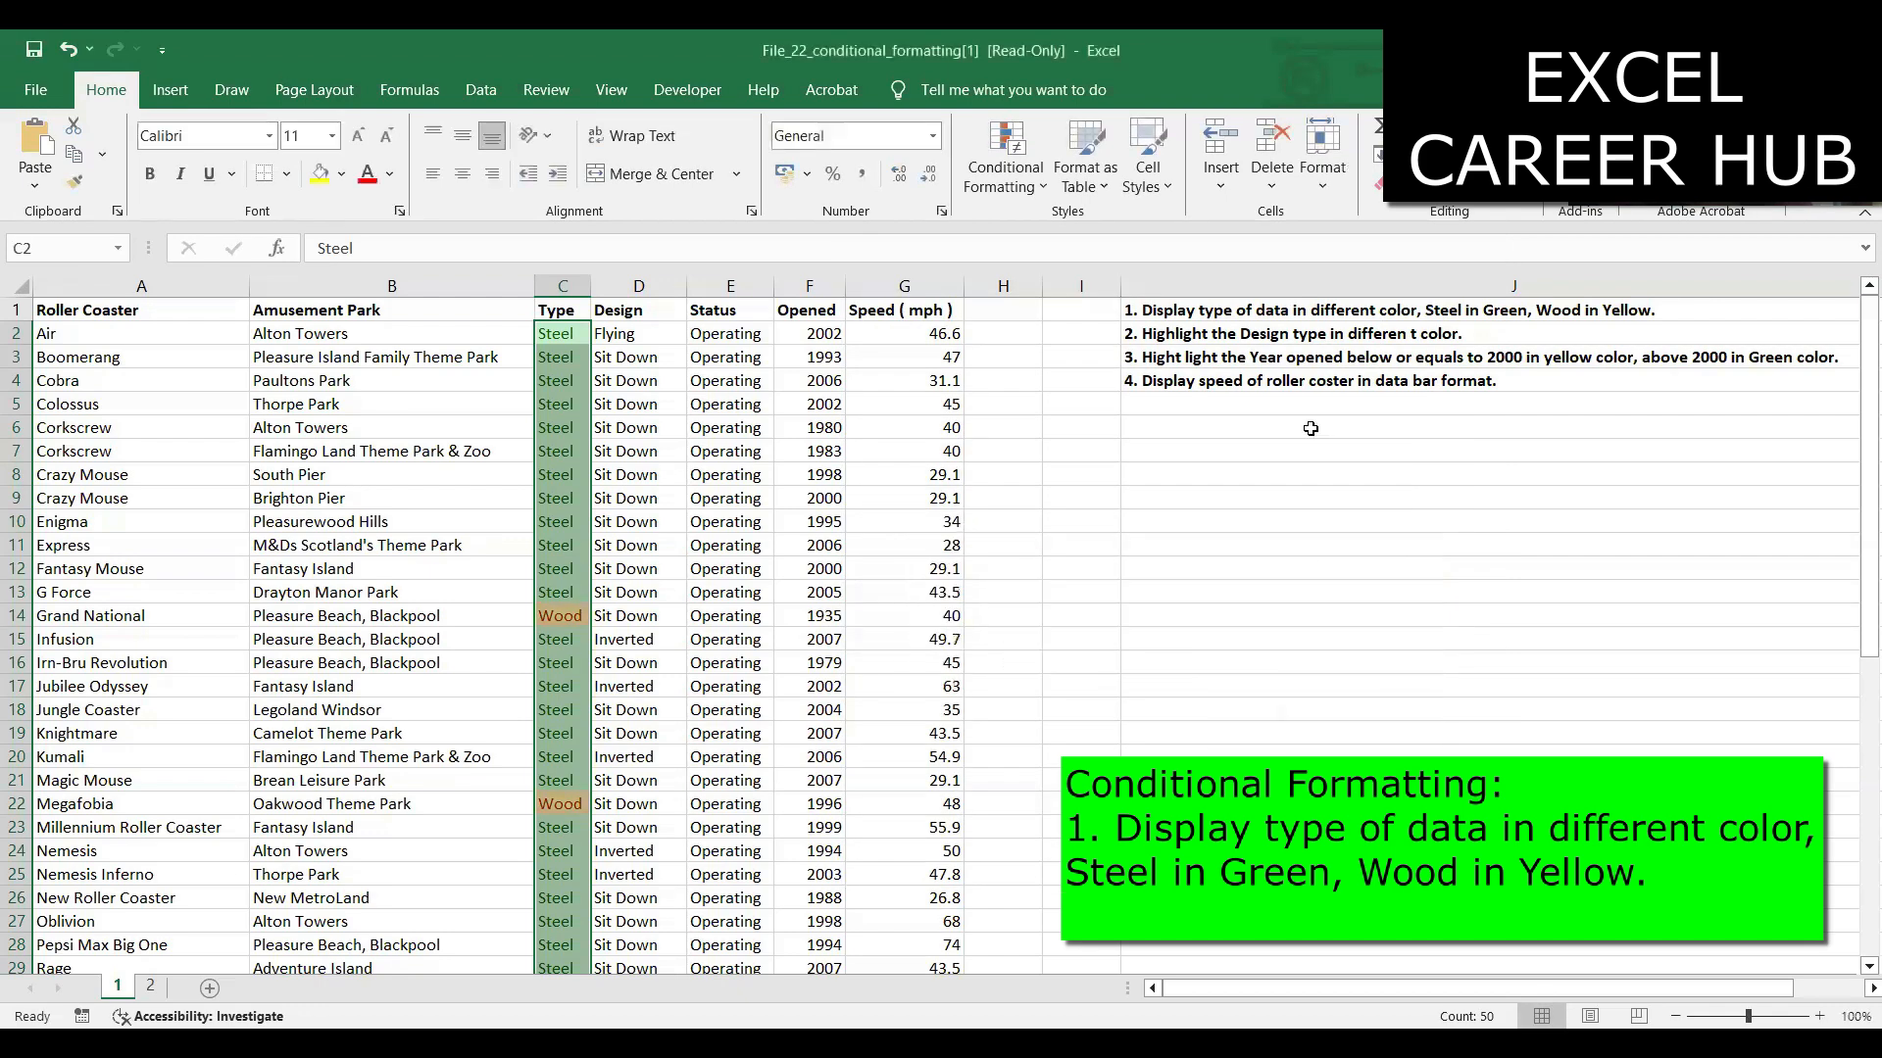
{"action": "left_click", "coordinate": [1233, 468]}
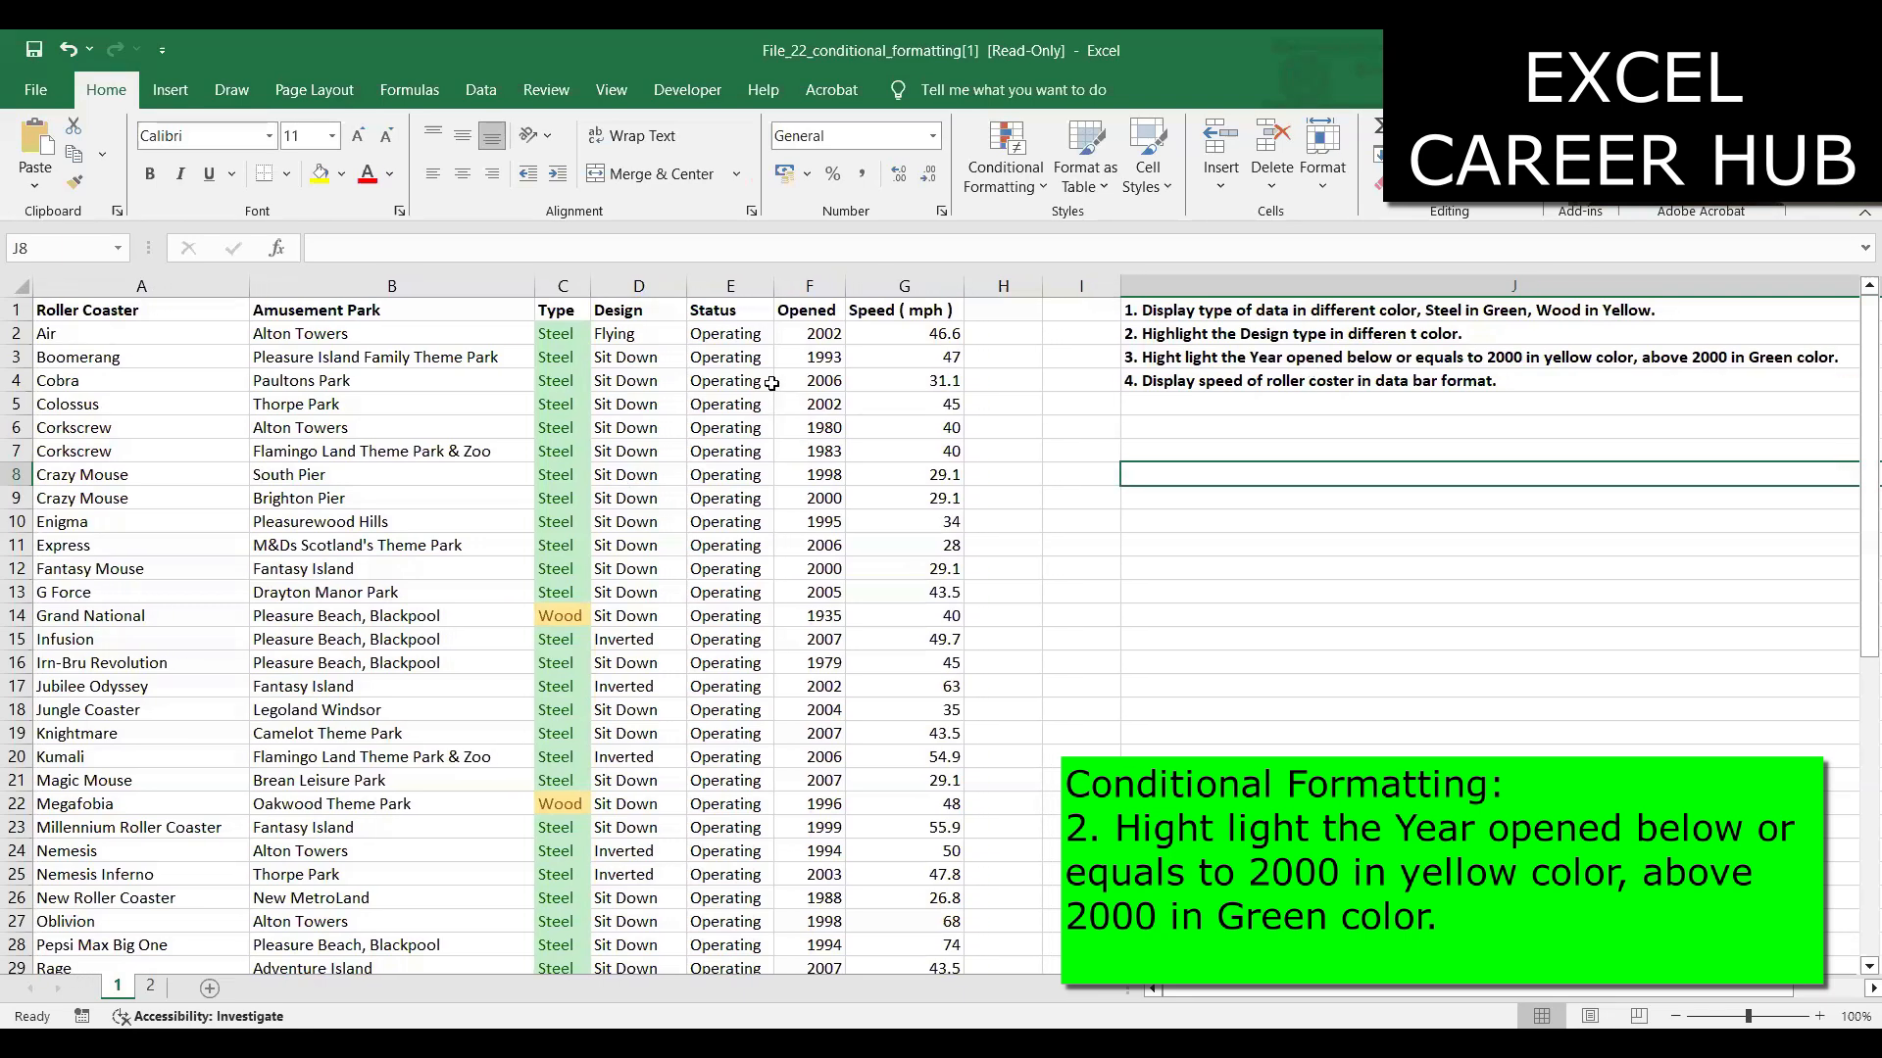
Open an Equal To highlight rule for the years in the Opened column, F2:F51
{"action": "left_click", "coordinate": [803, 310]}
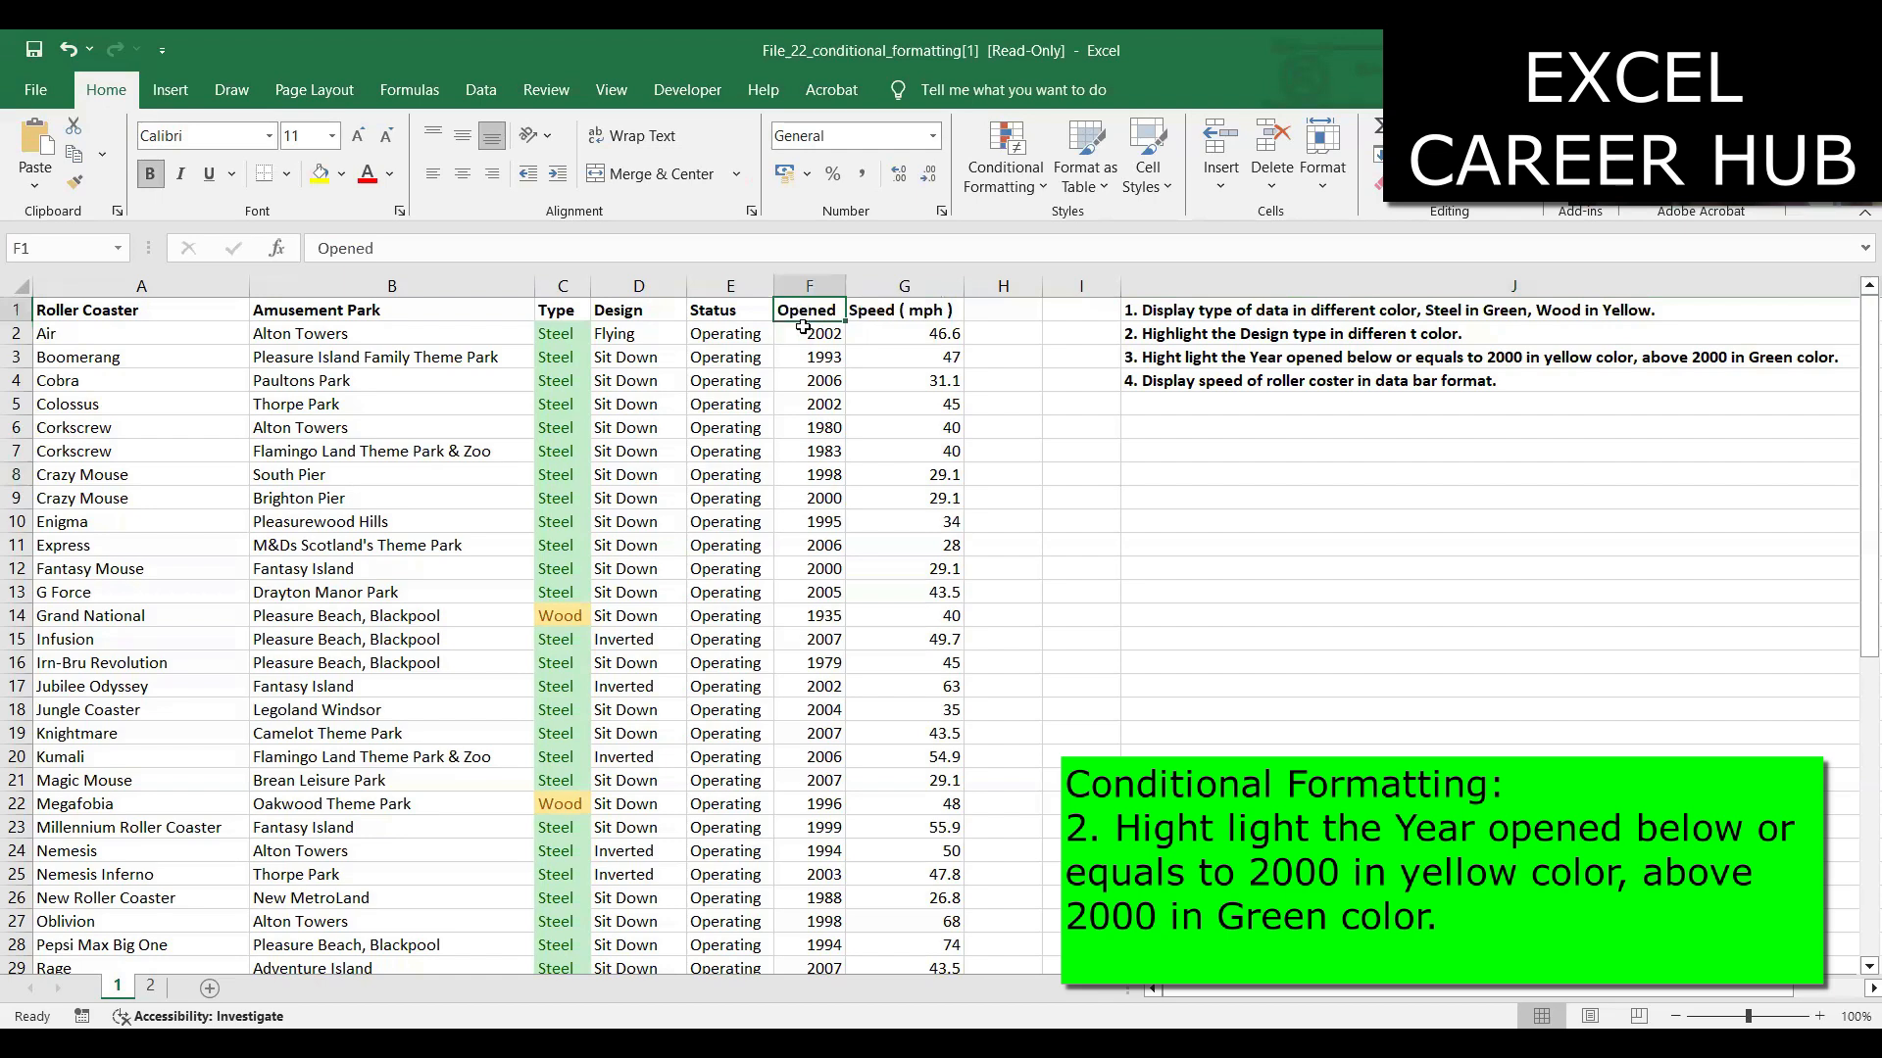
{"action": "left_click", "coordinate": [804, 335]}
{"action": "key", "text": "ctrl+shift+Down"}
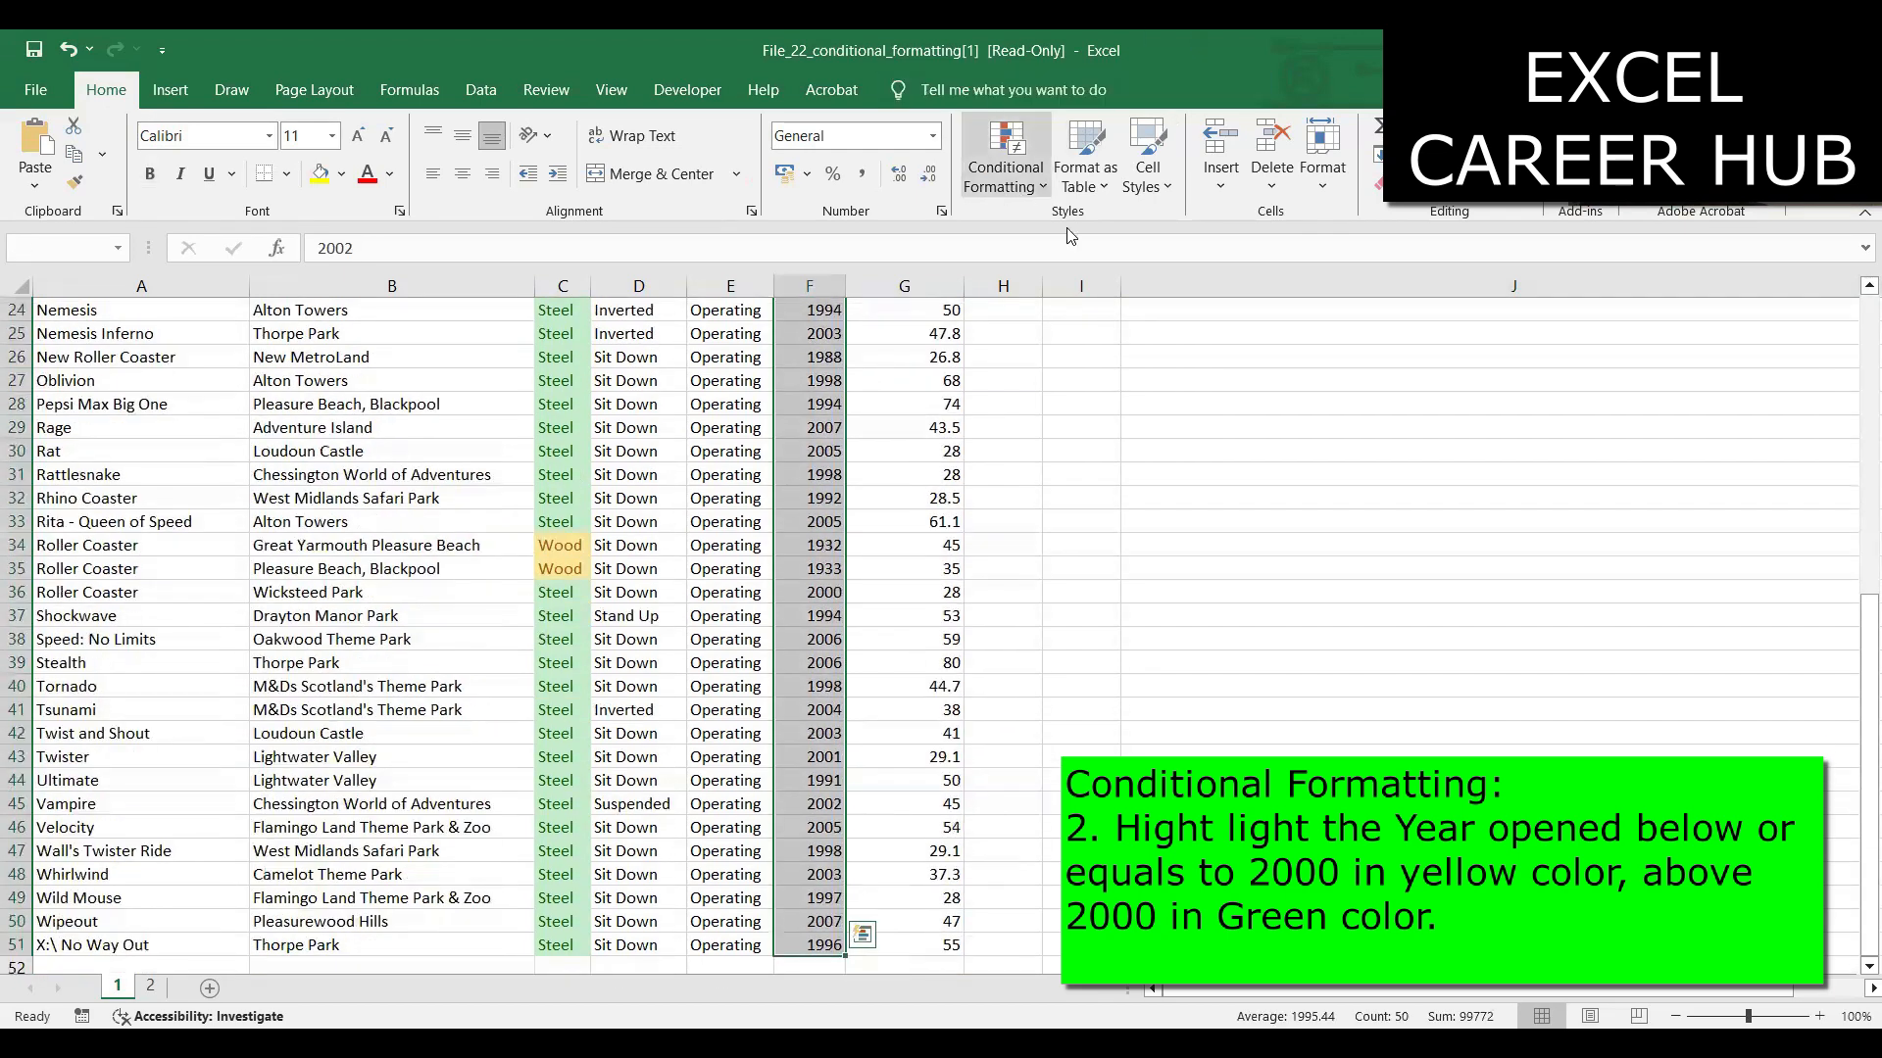
{"action": "left_click", "coordinate": [997, 196]}
{"action": "mouse_move", "coordinate": [1154, 256]}
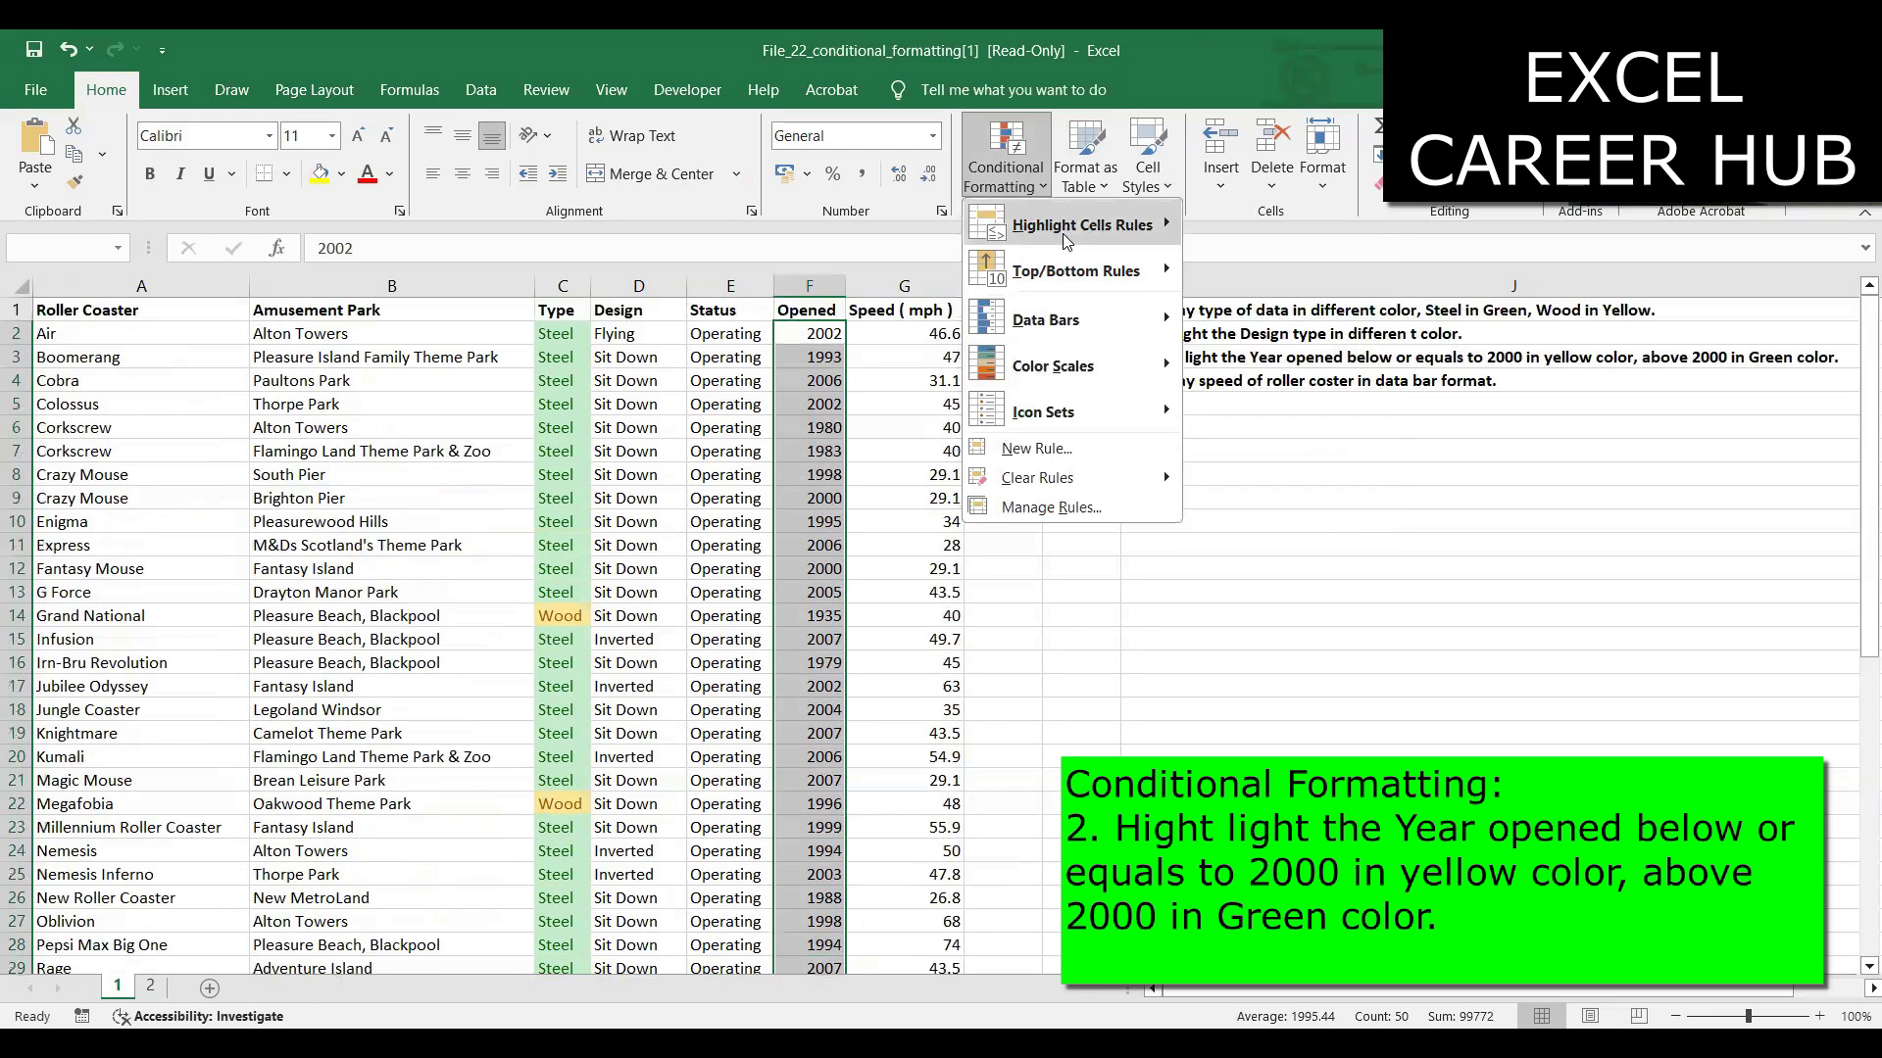
{"action": "mouse_move", "coordinate": [1078, 225]}
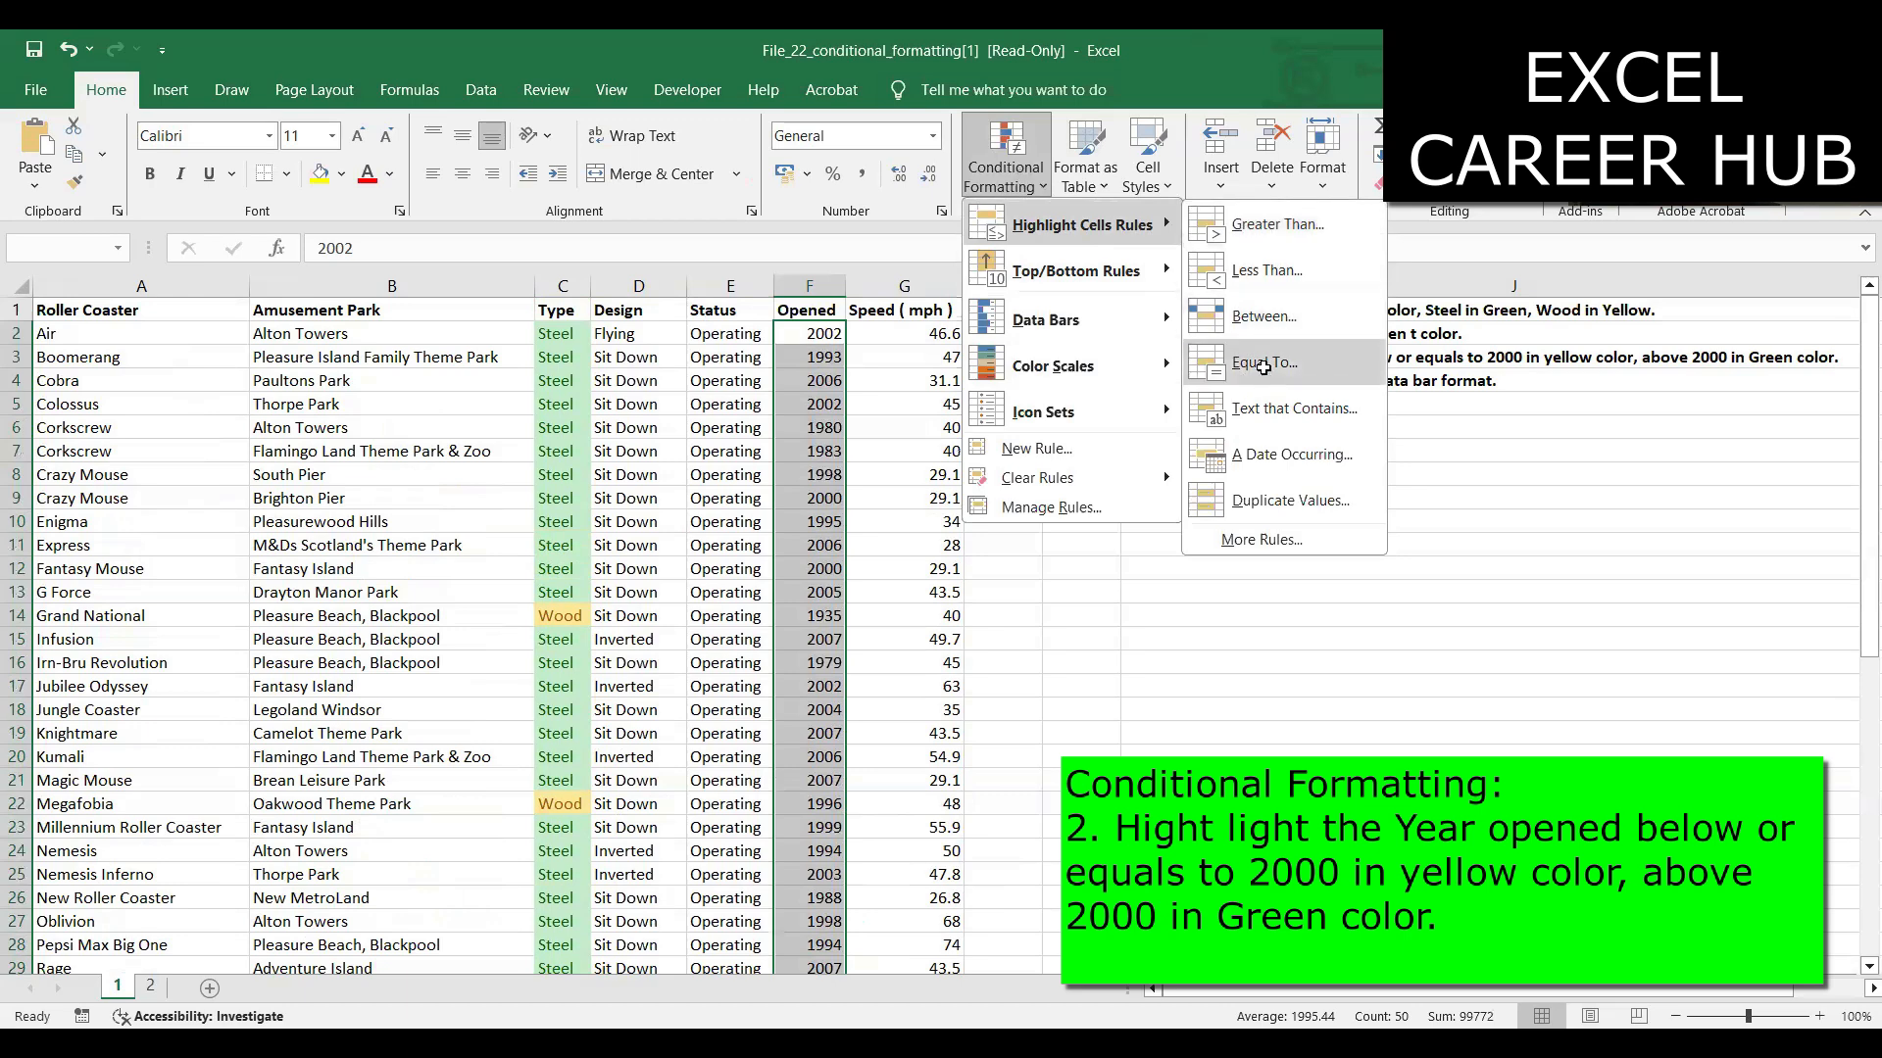
{"action": "left_click", "coordinate": [1264, 365]}
Set the rule to highlight years equal to 2000 with Yellow Fill with Dark Yellow Text
{"action": "left_click", "coordinate": [1021, 617]}
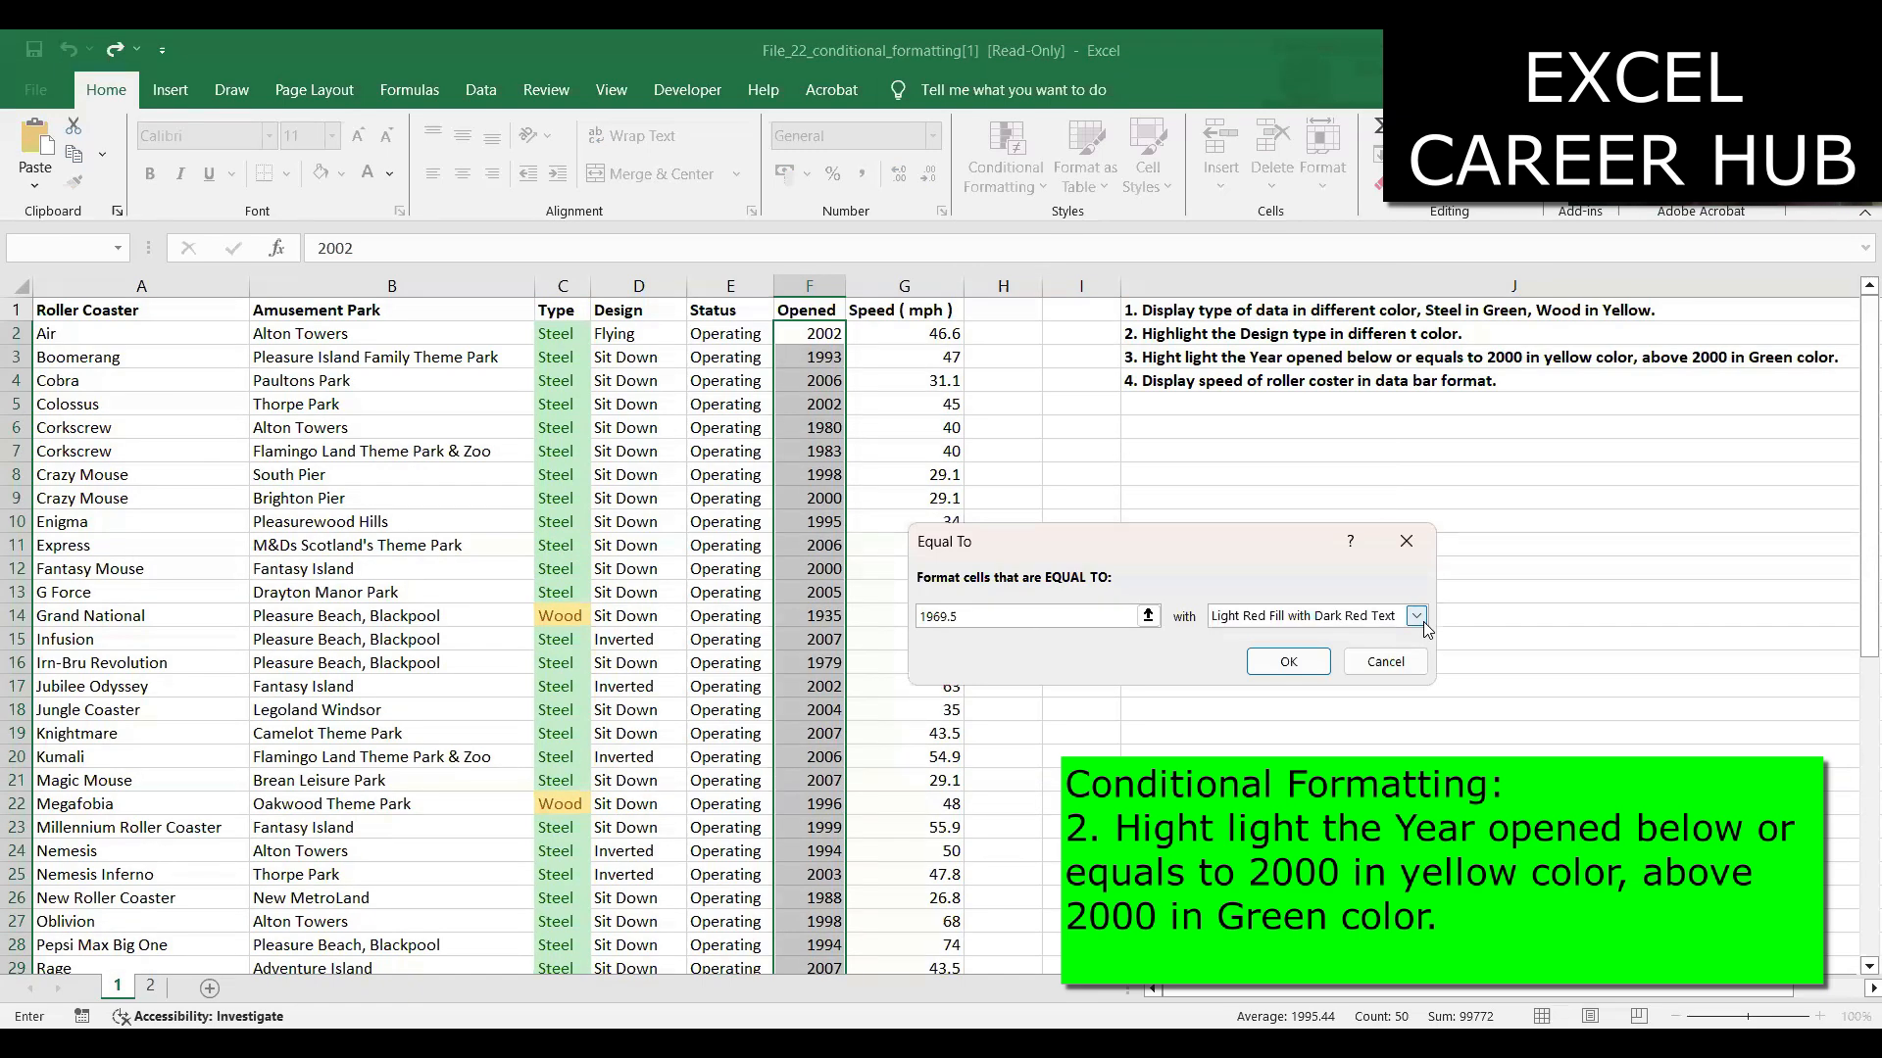
{"action": "key", "text": "BackSpace"}
{"action": "key", "text": "BackSpace"}
{"action": "key", "text": "BackSpace"}
{"action": "key", "text": "BackSpace"}
{"action": "key", "text": "BackSpace"}
{"action": "key", "text": "BackSpace"}
{"action": "type", "text": "2000"}
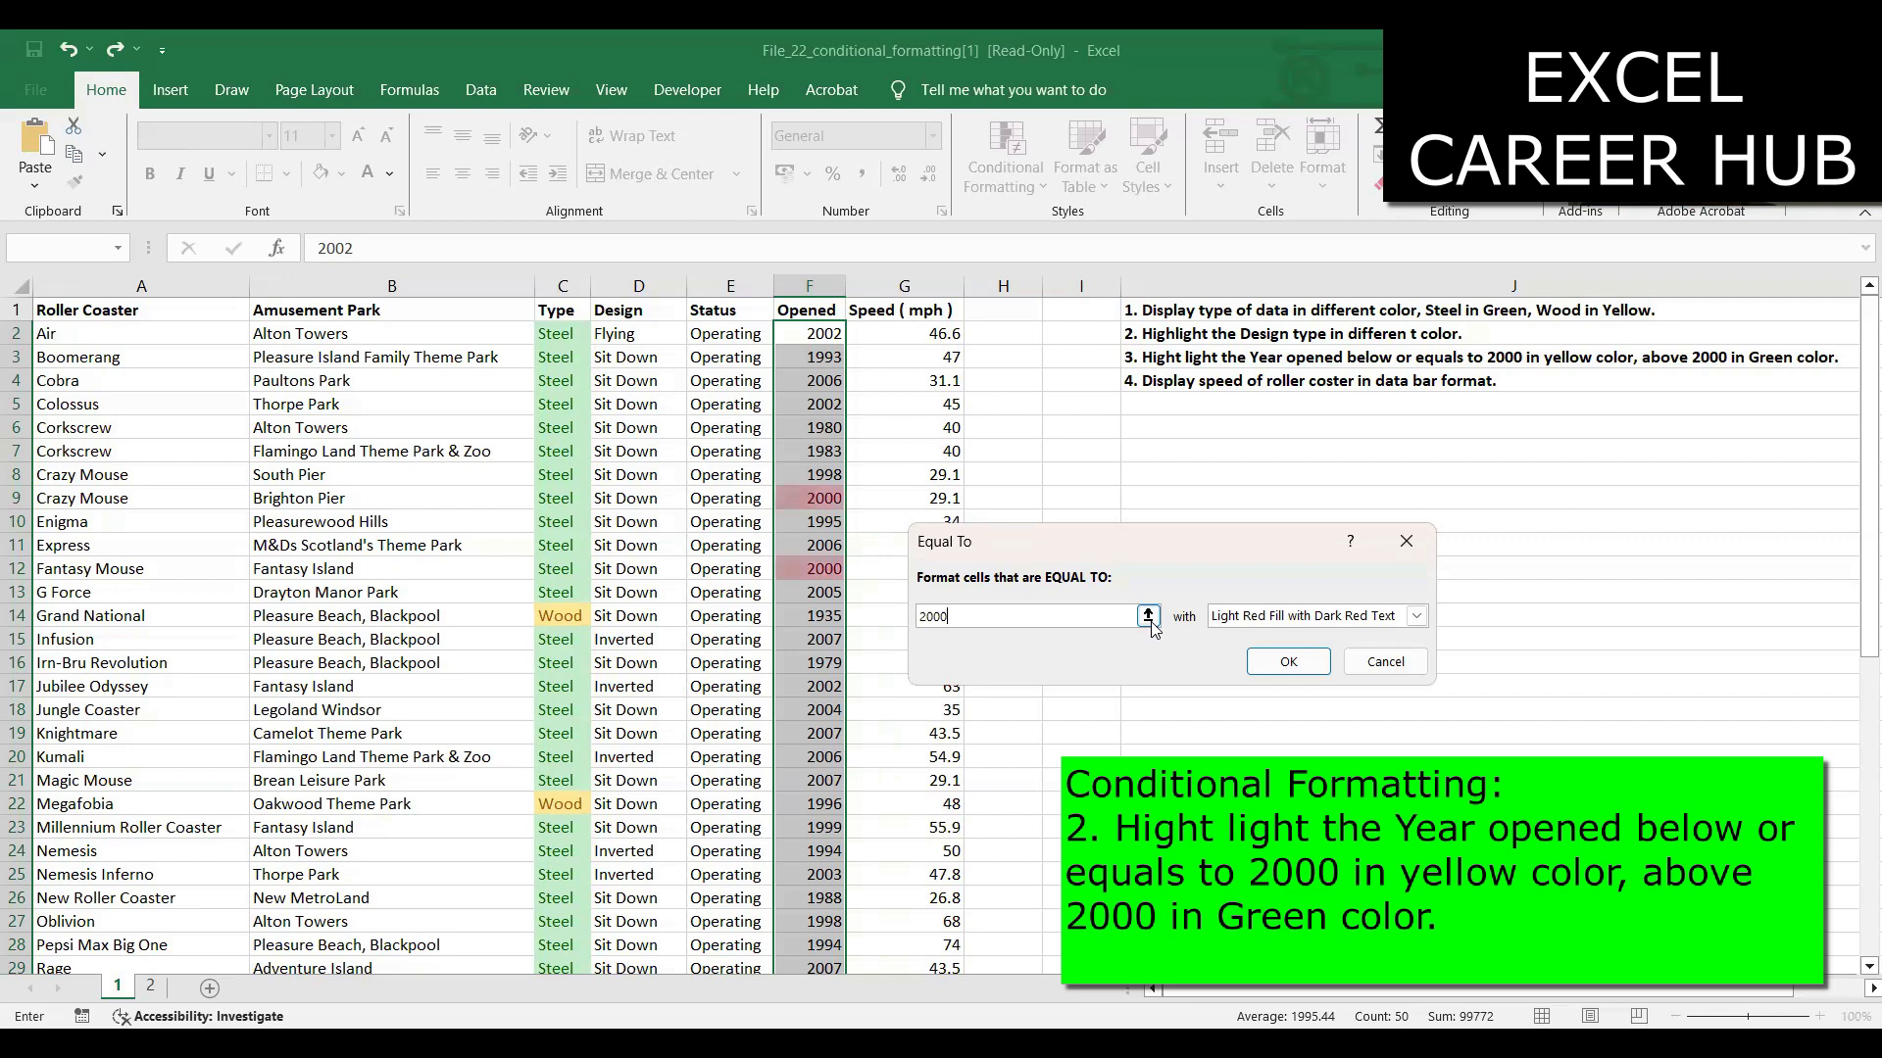
{"action": "left_click", "coordinate": [1415, 616]}
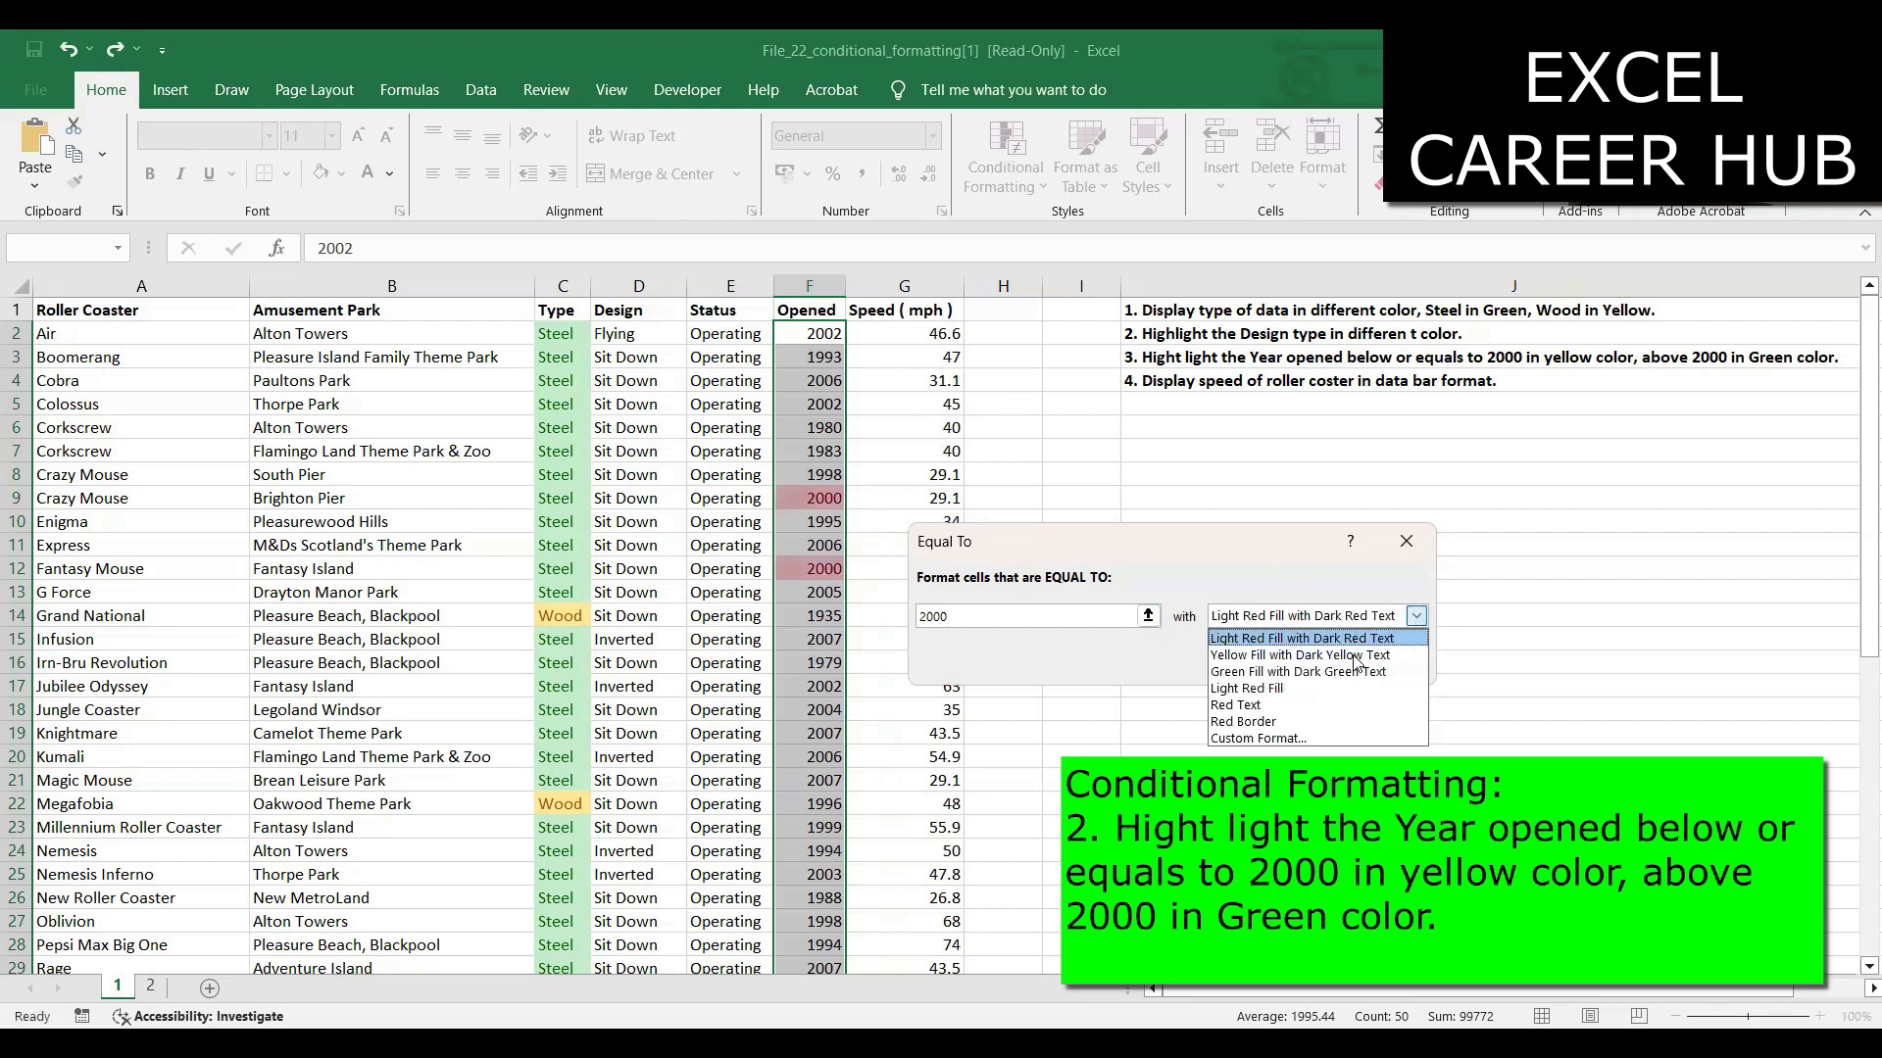
{"action": "left_click", "coordinate": [1302, 655]}
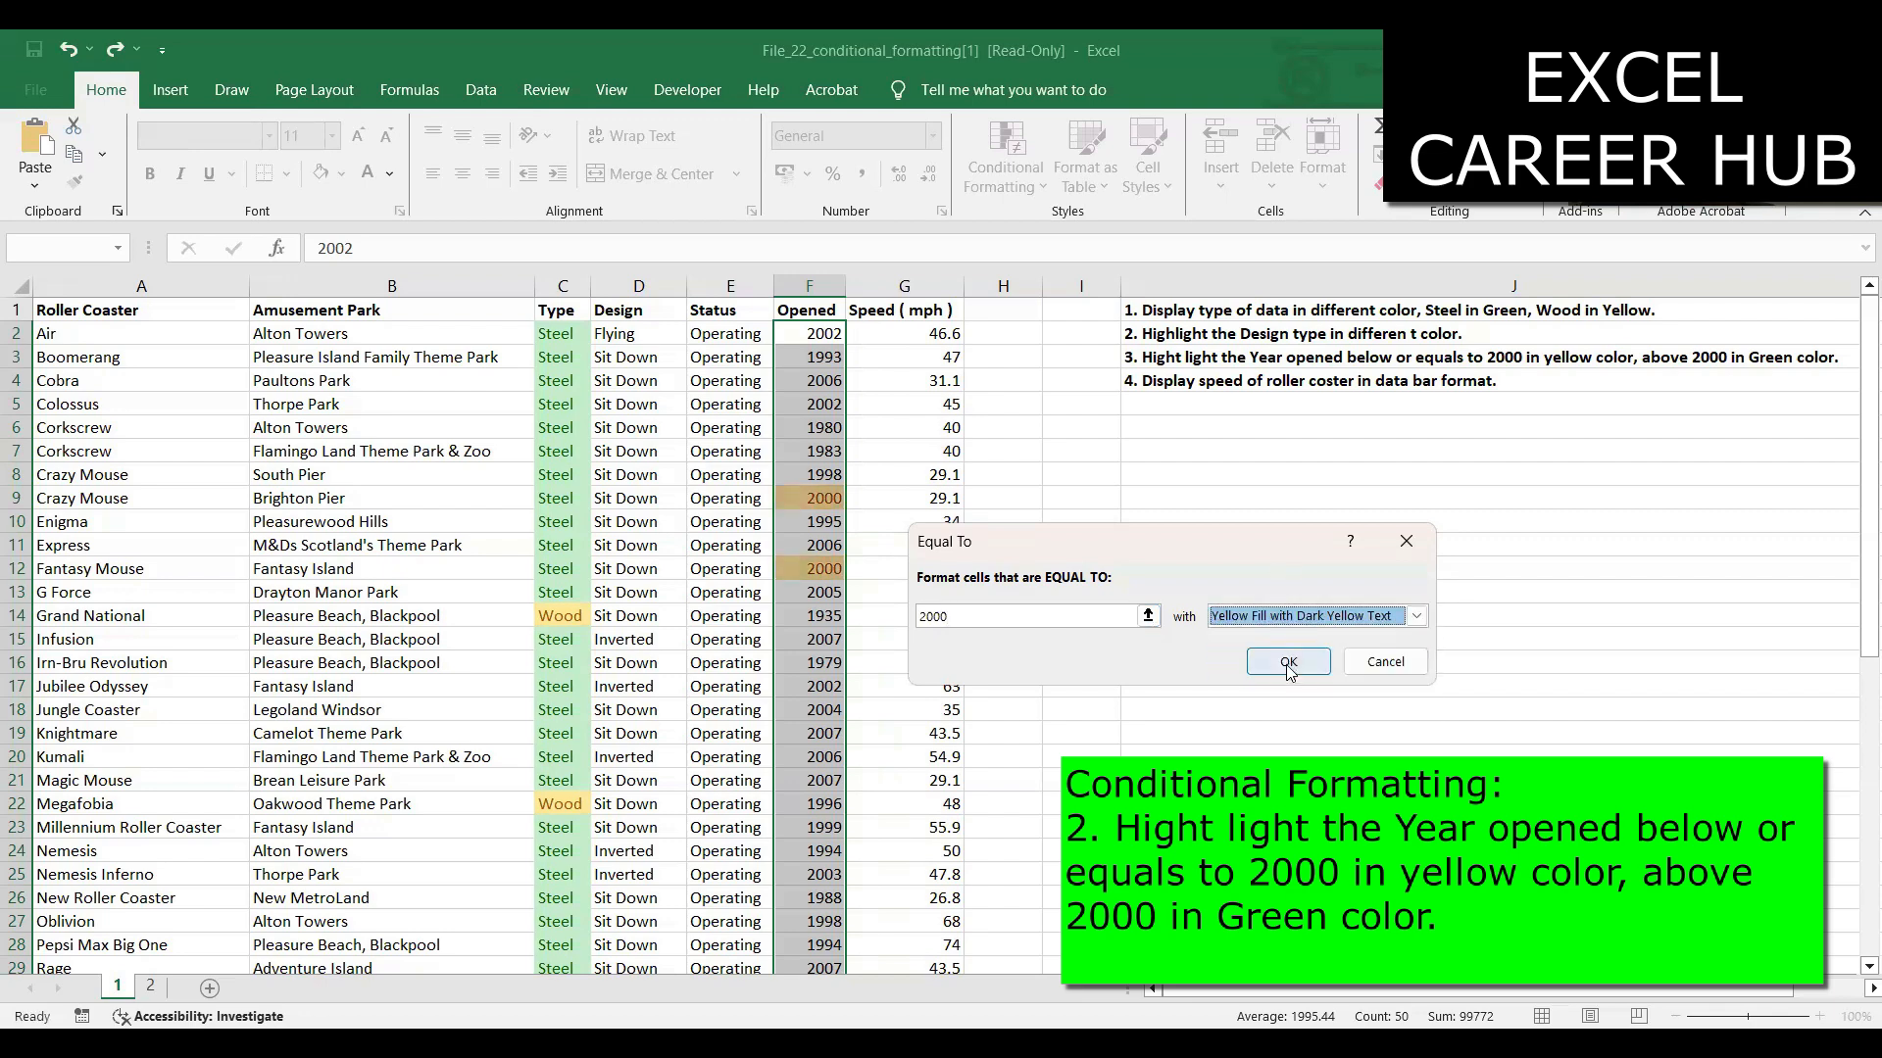
{"action": "left_click", "coordinate": [1287, 664]}
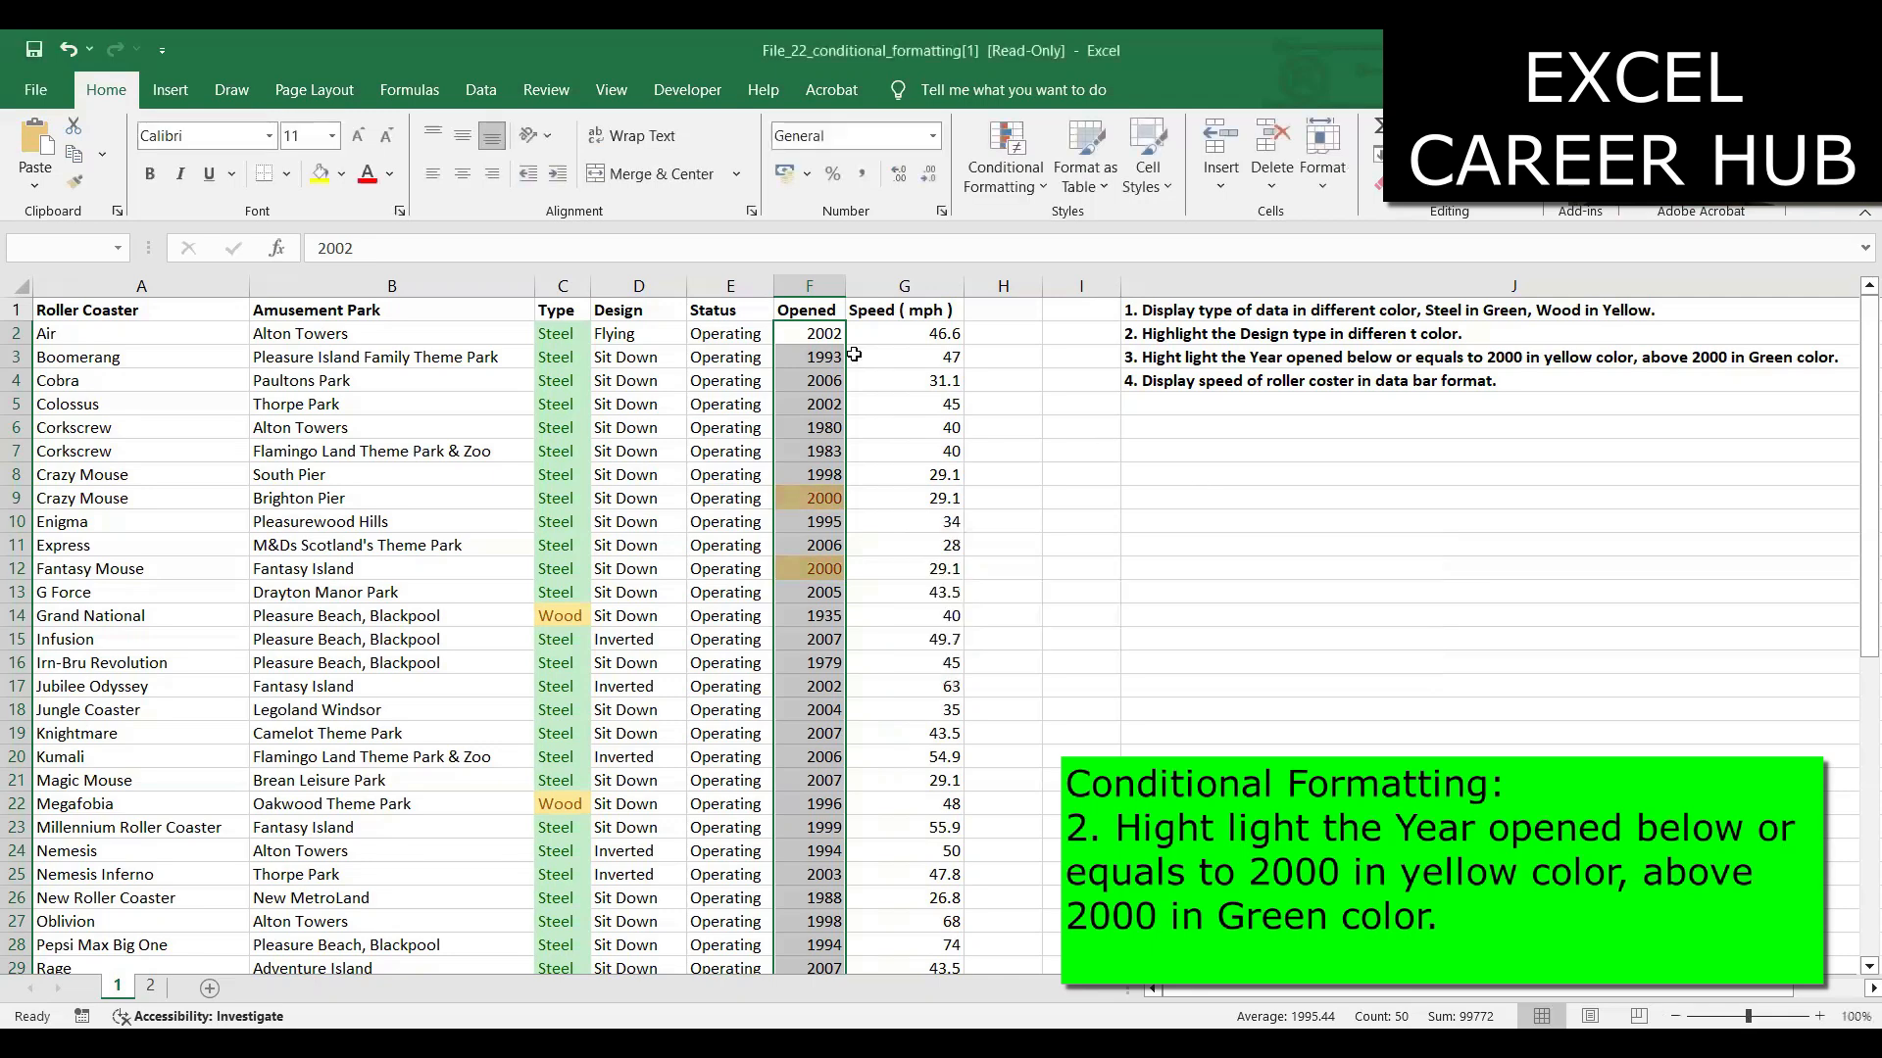
Add a Greater Than 2000 rule to the Opened years using Yellow Fill with Dark Yellow Text
{"action": "left_click", "coordinate": [999, 192]}
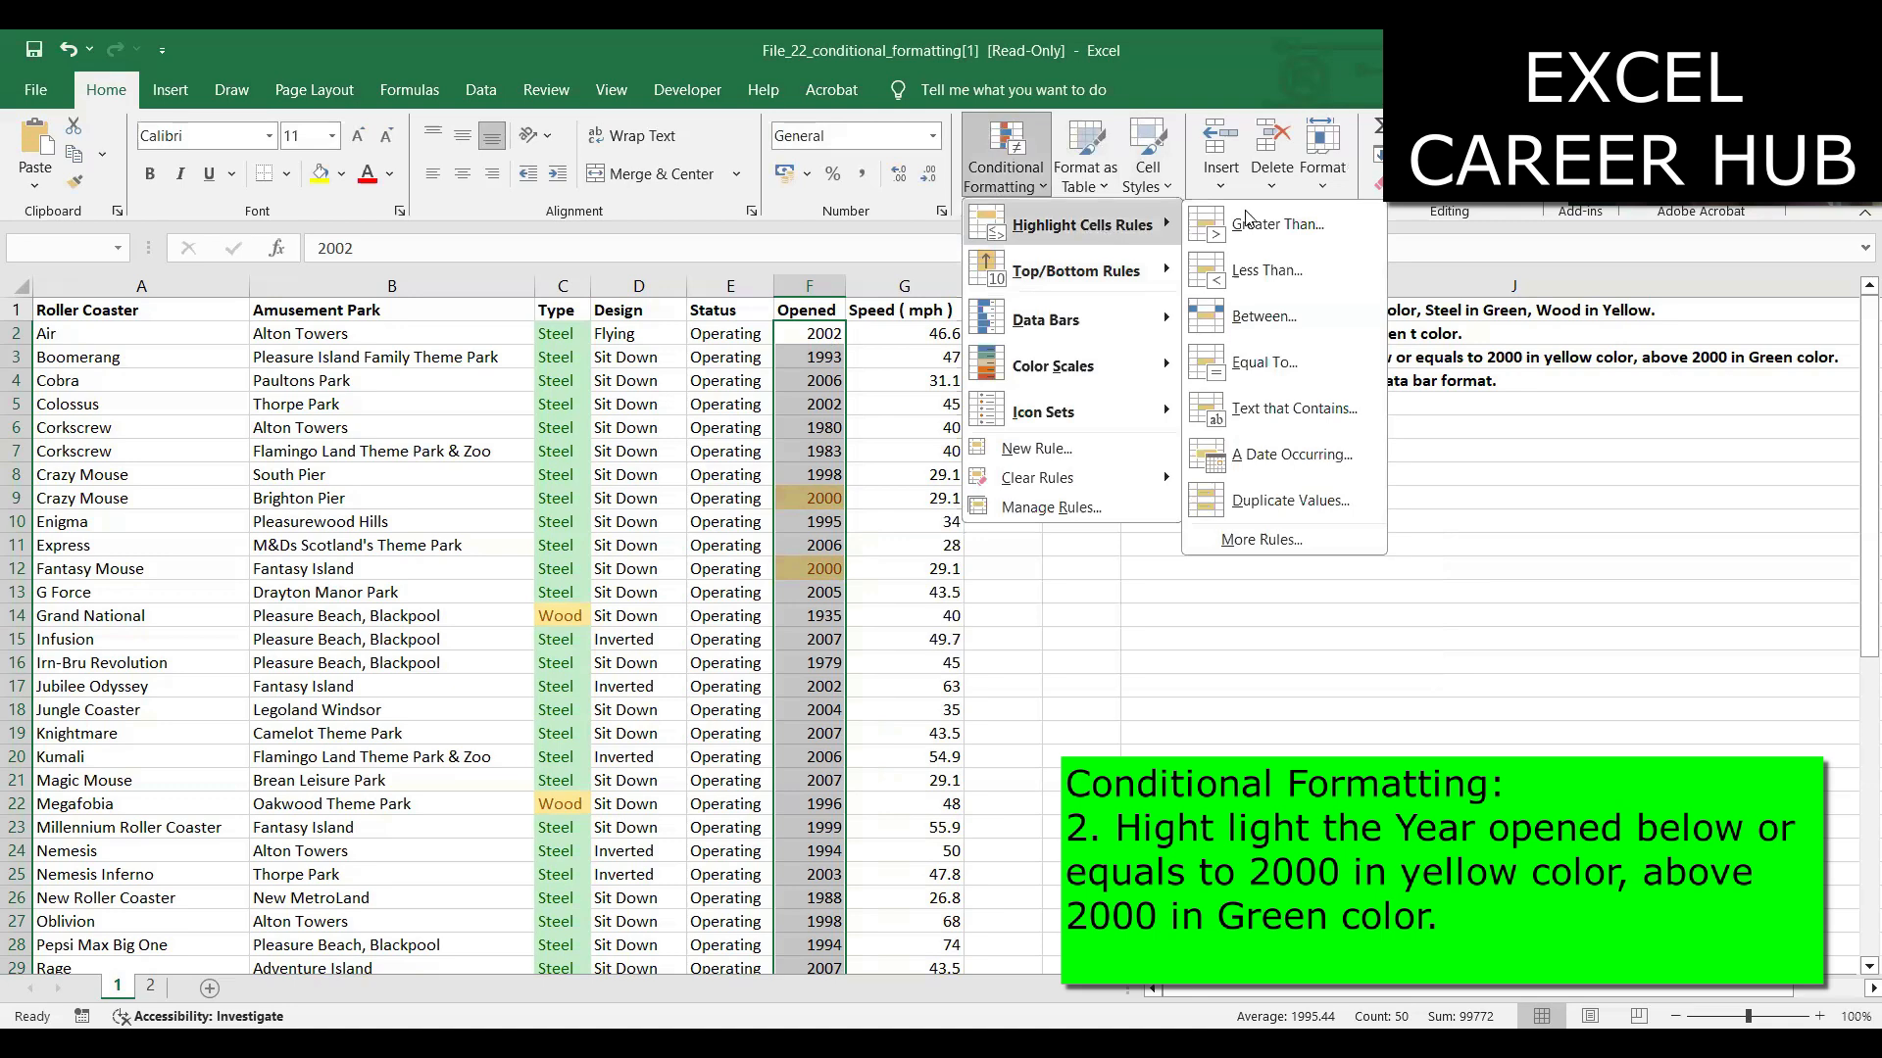
{"action": "key", "text": "g"}
{"action": "key", "text": "BackSpace"}
{"action": "type", "text": "2000"}
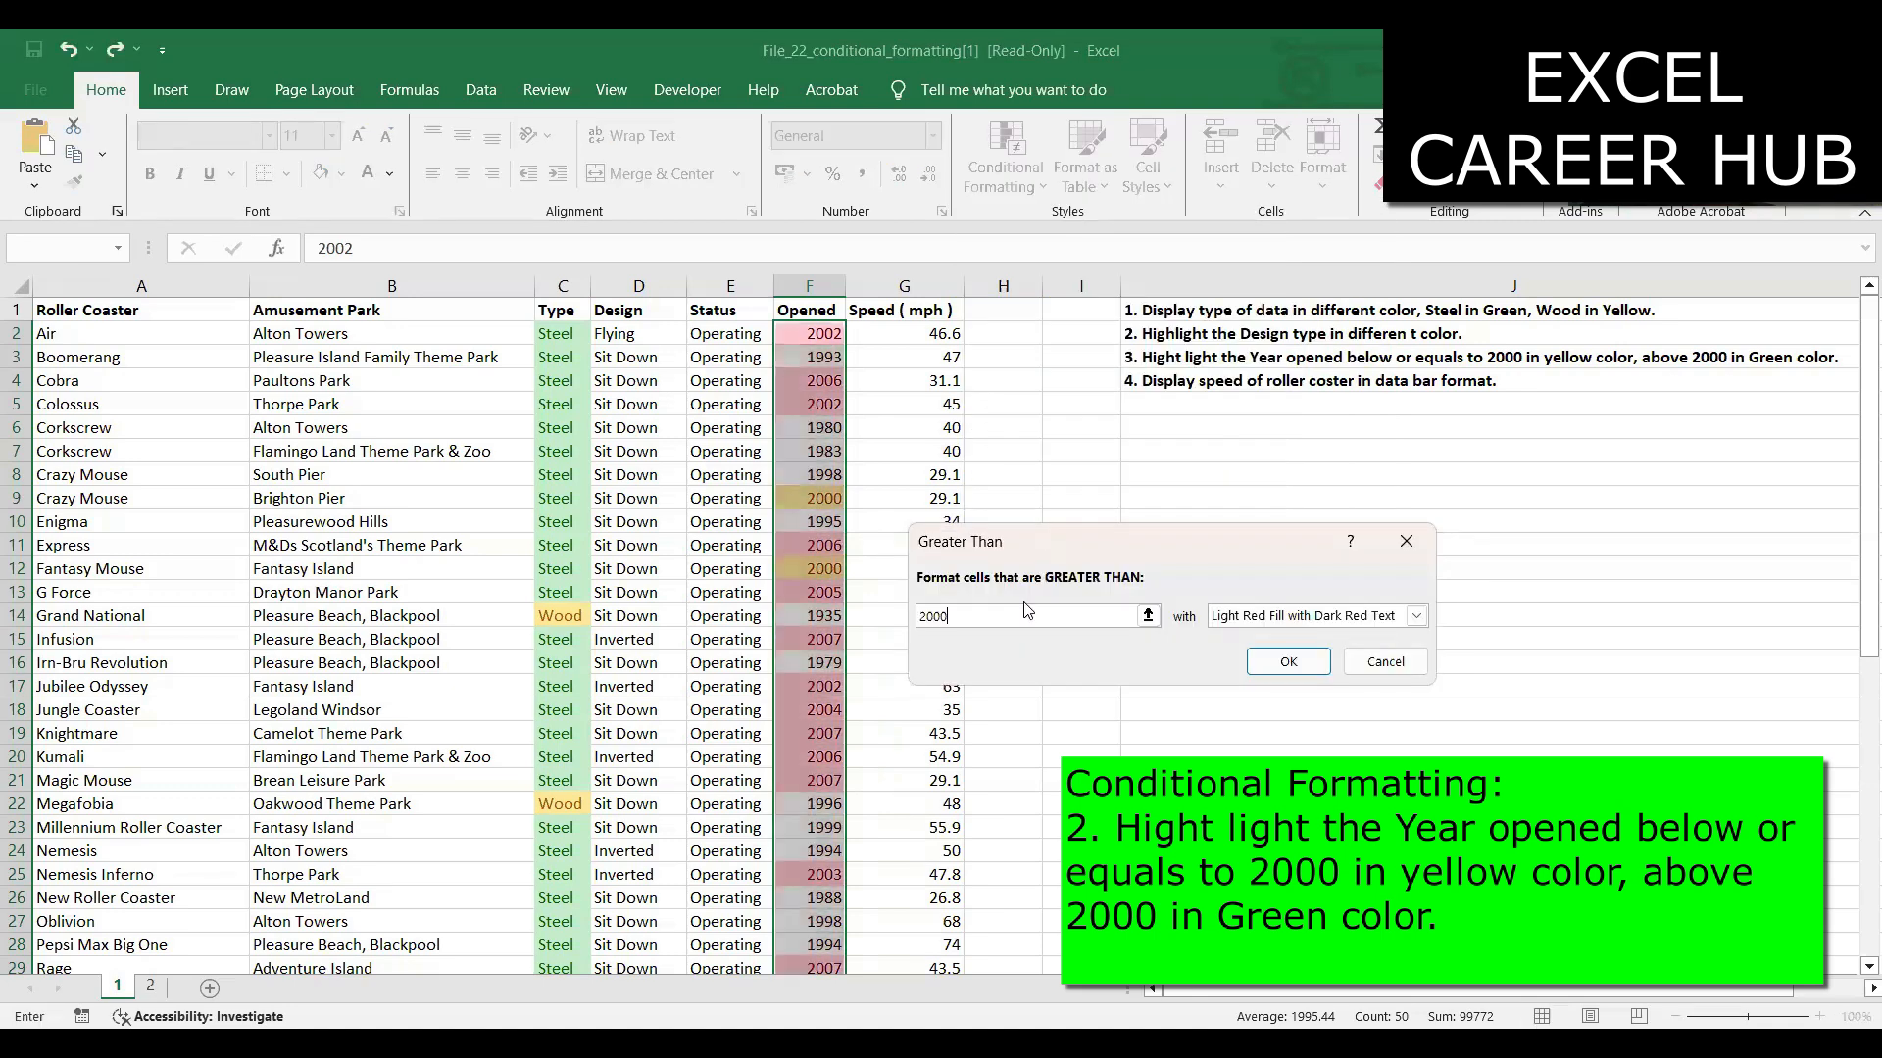
{"action": "left_click", "coordinate": [1415, 617]}
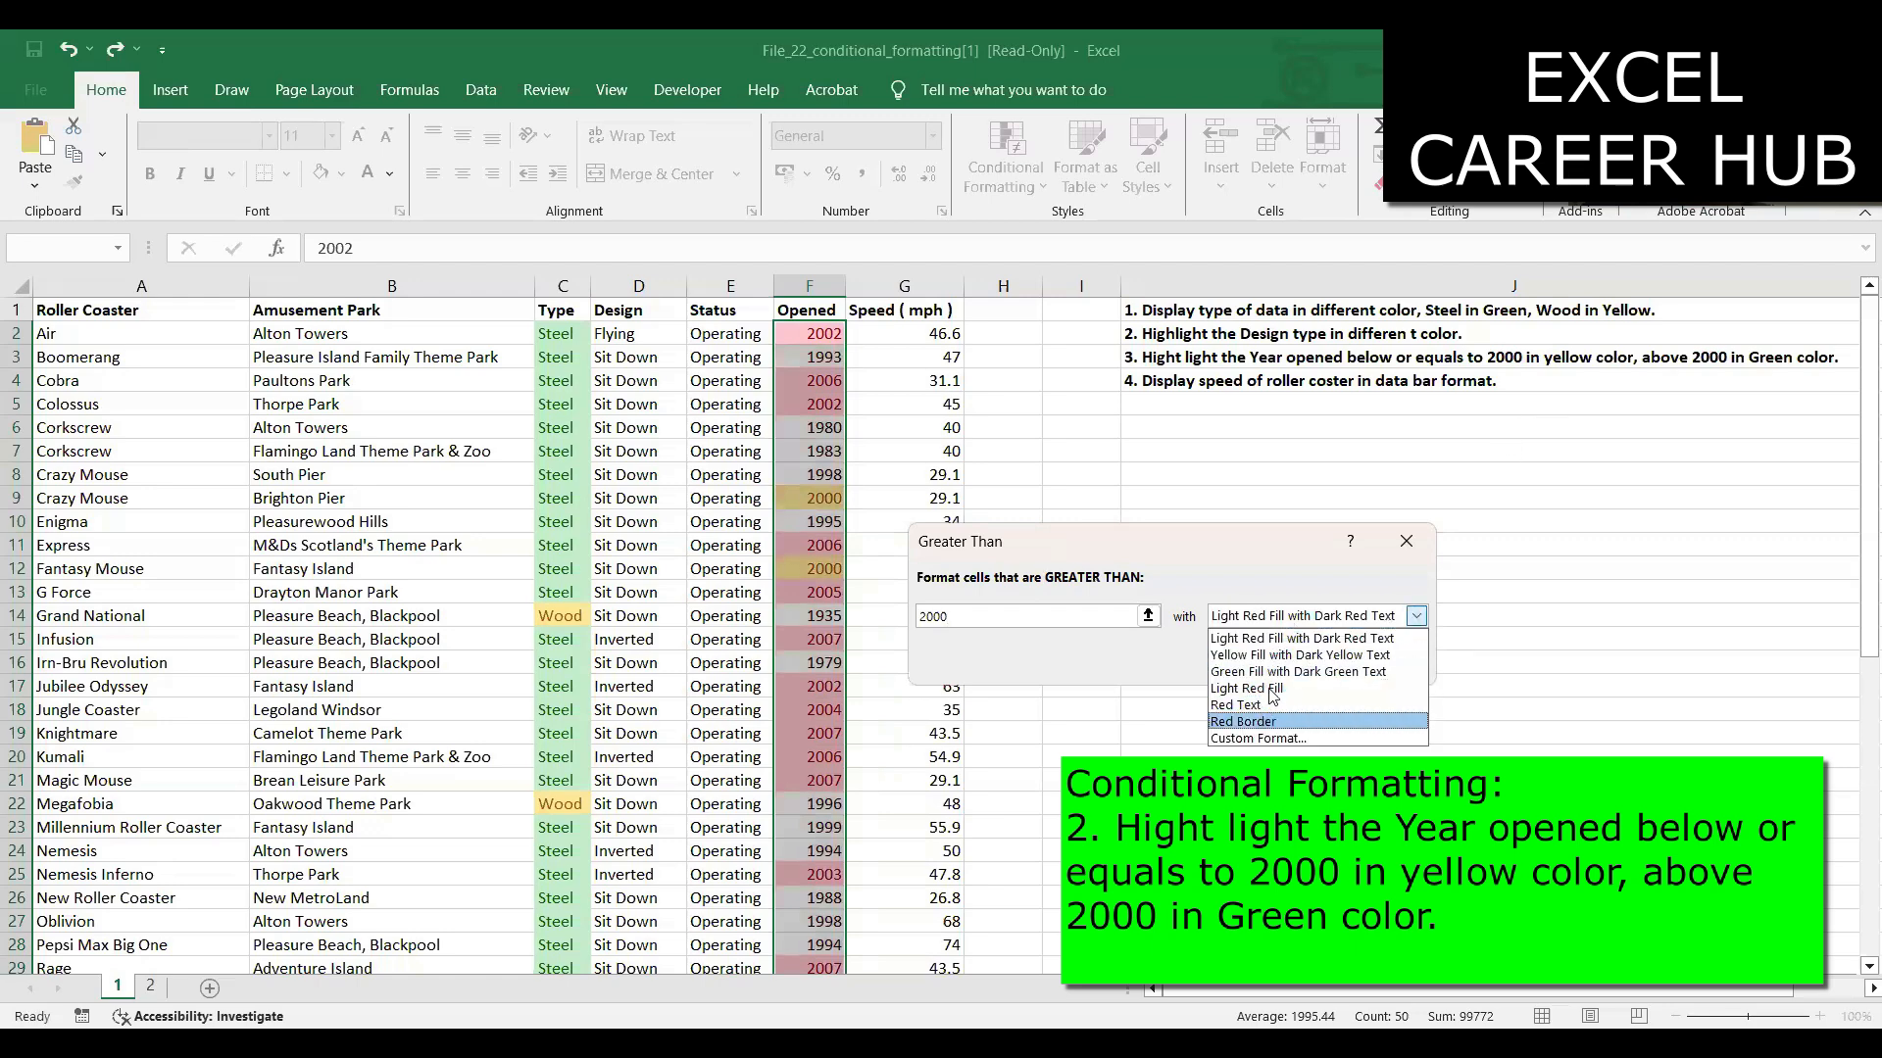
{"action": "left_click", "coordinate": [1277, 655]}
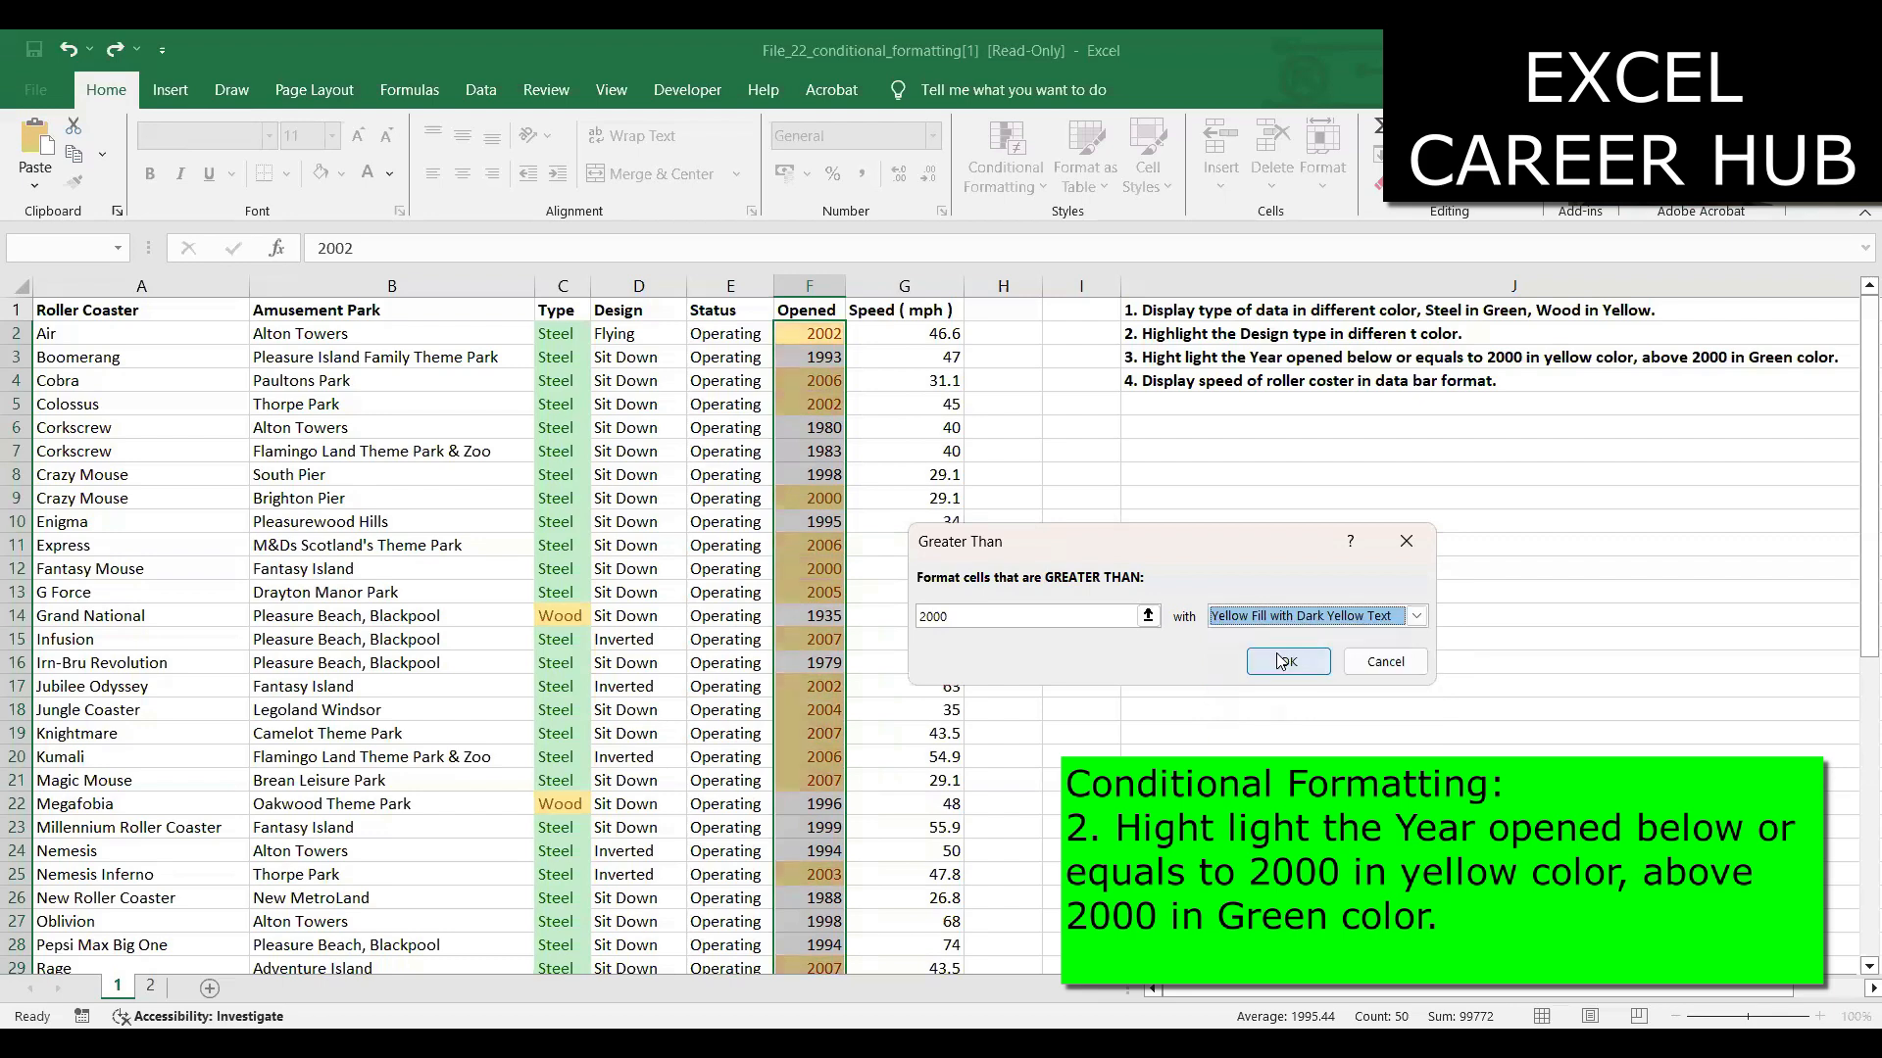
{"action": "left_click", "coordinate": [1286, 663]}
{"action": "left_click", "coordinate": [1174, 687]}
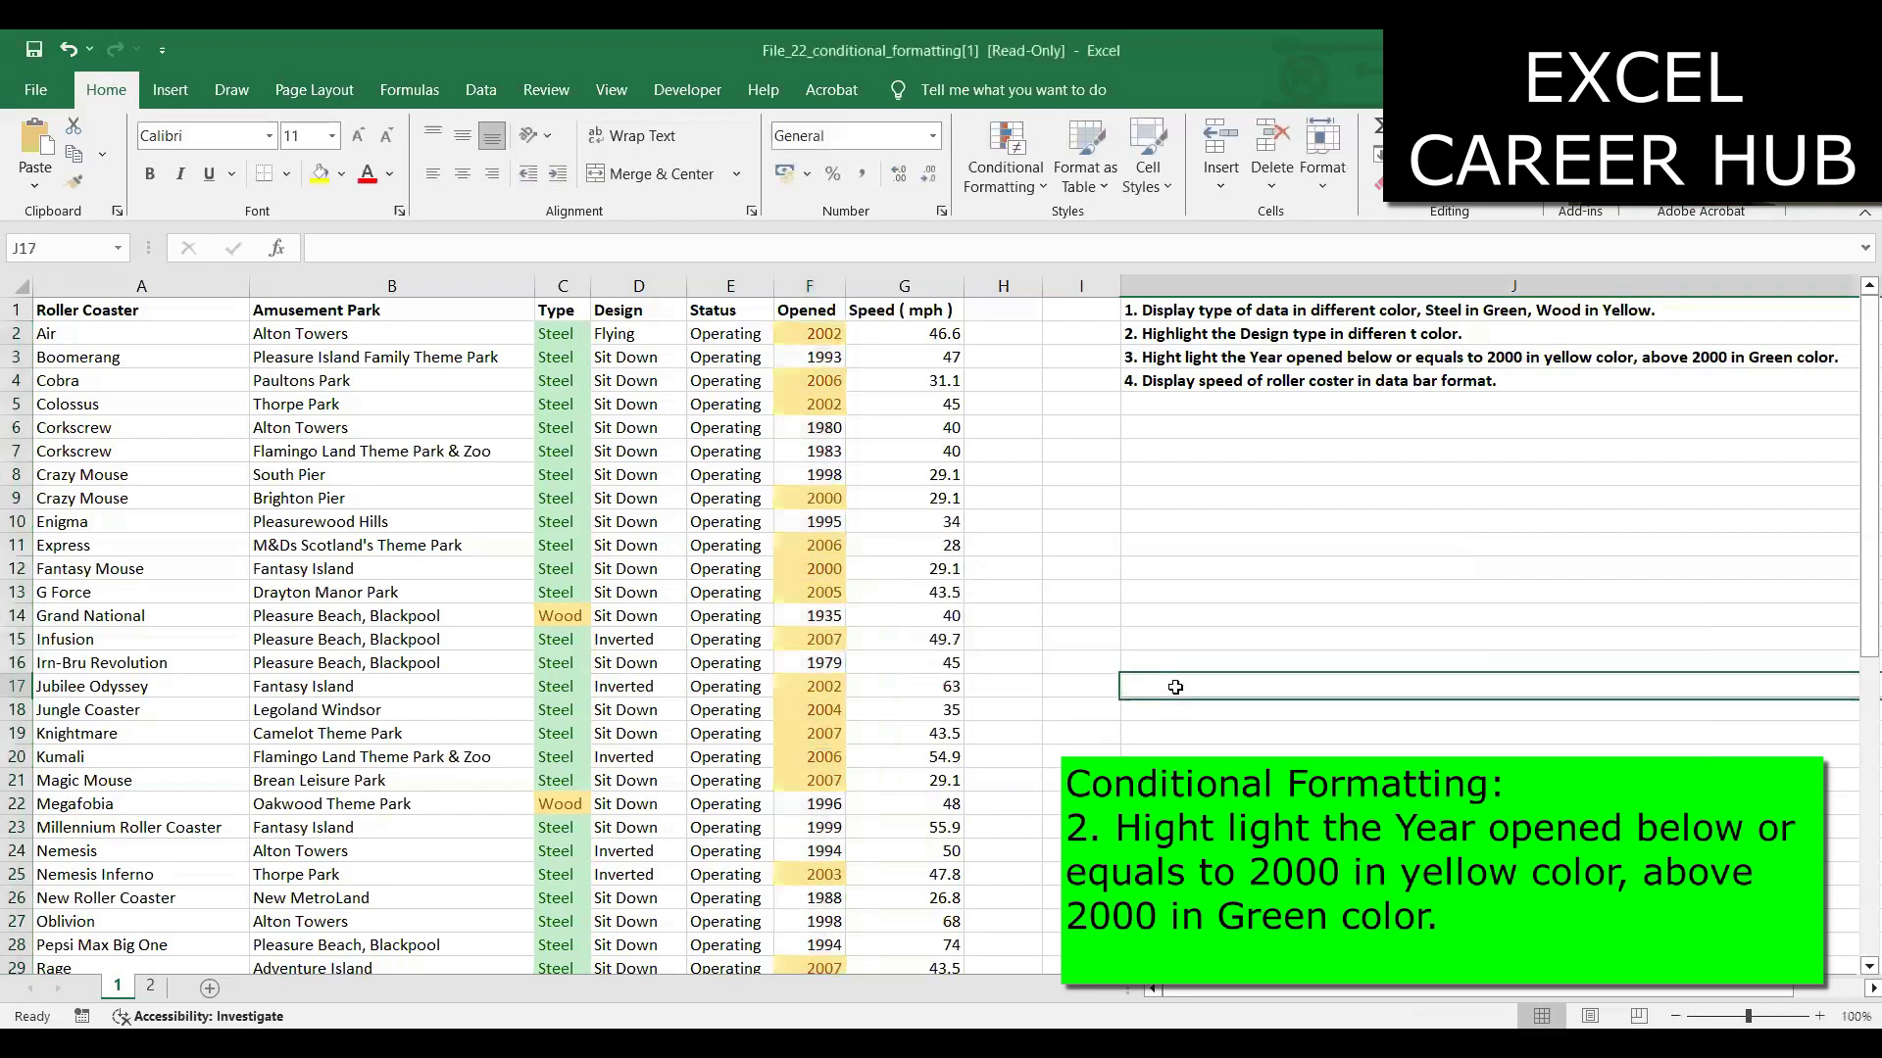
Select all the years in the Opened column, F2:F51
{"action": "left_click", "coordinate": [1026, 194]}
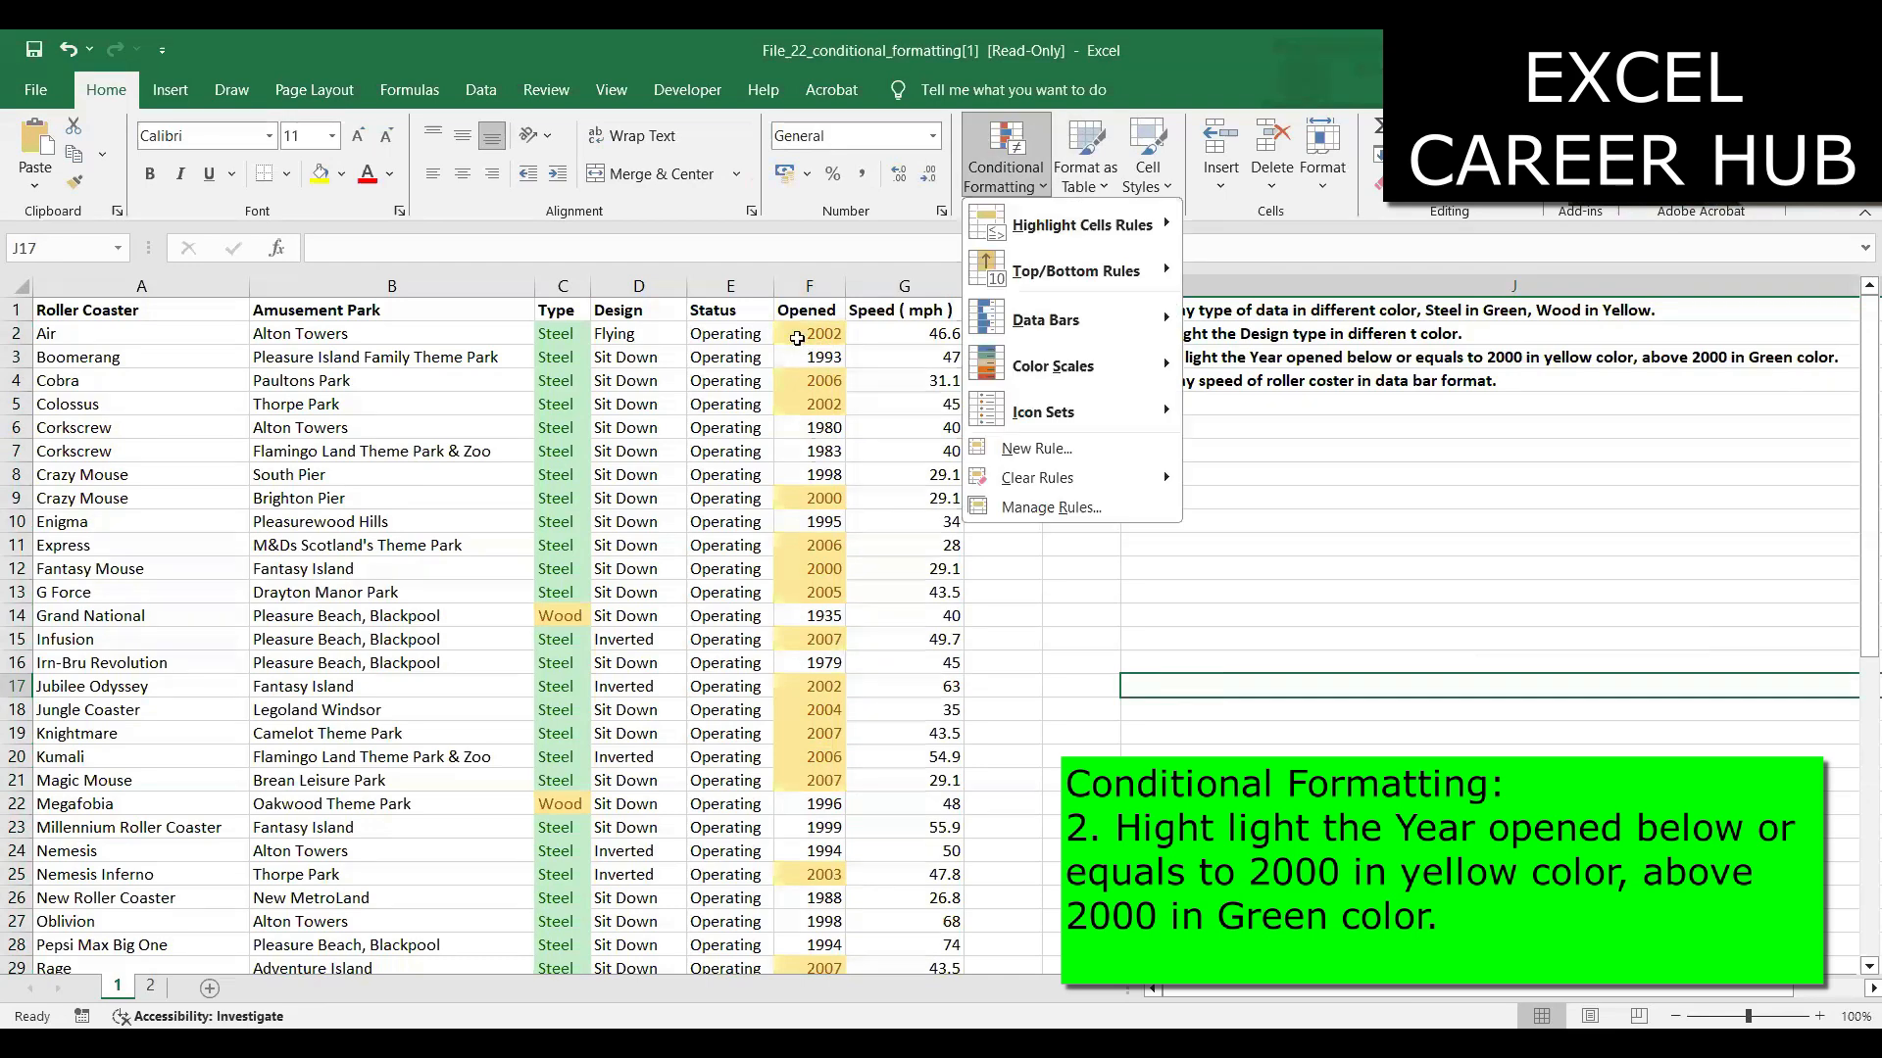
{"action": "left_click", "coordinate": [797, 338]}
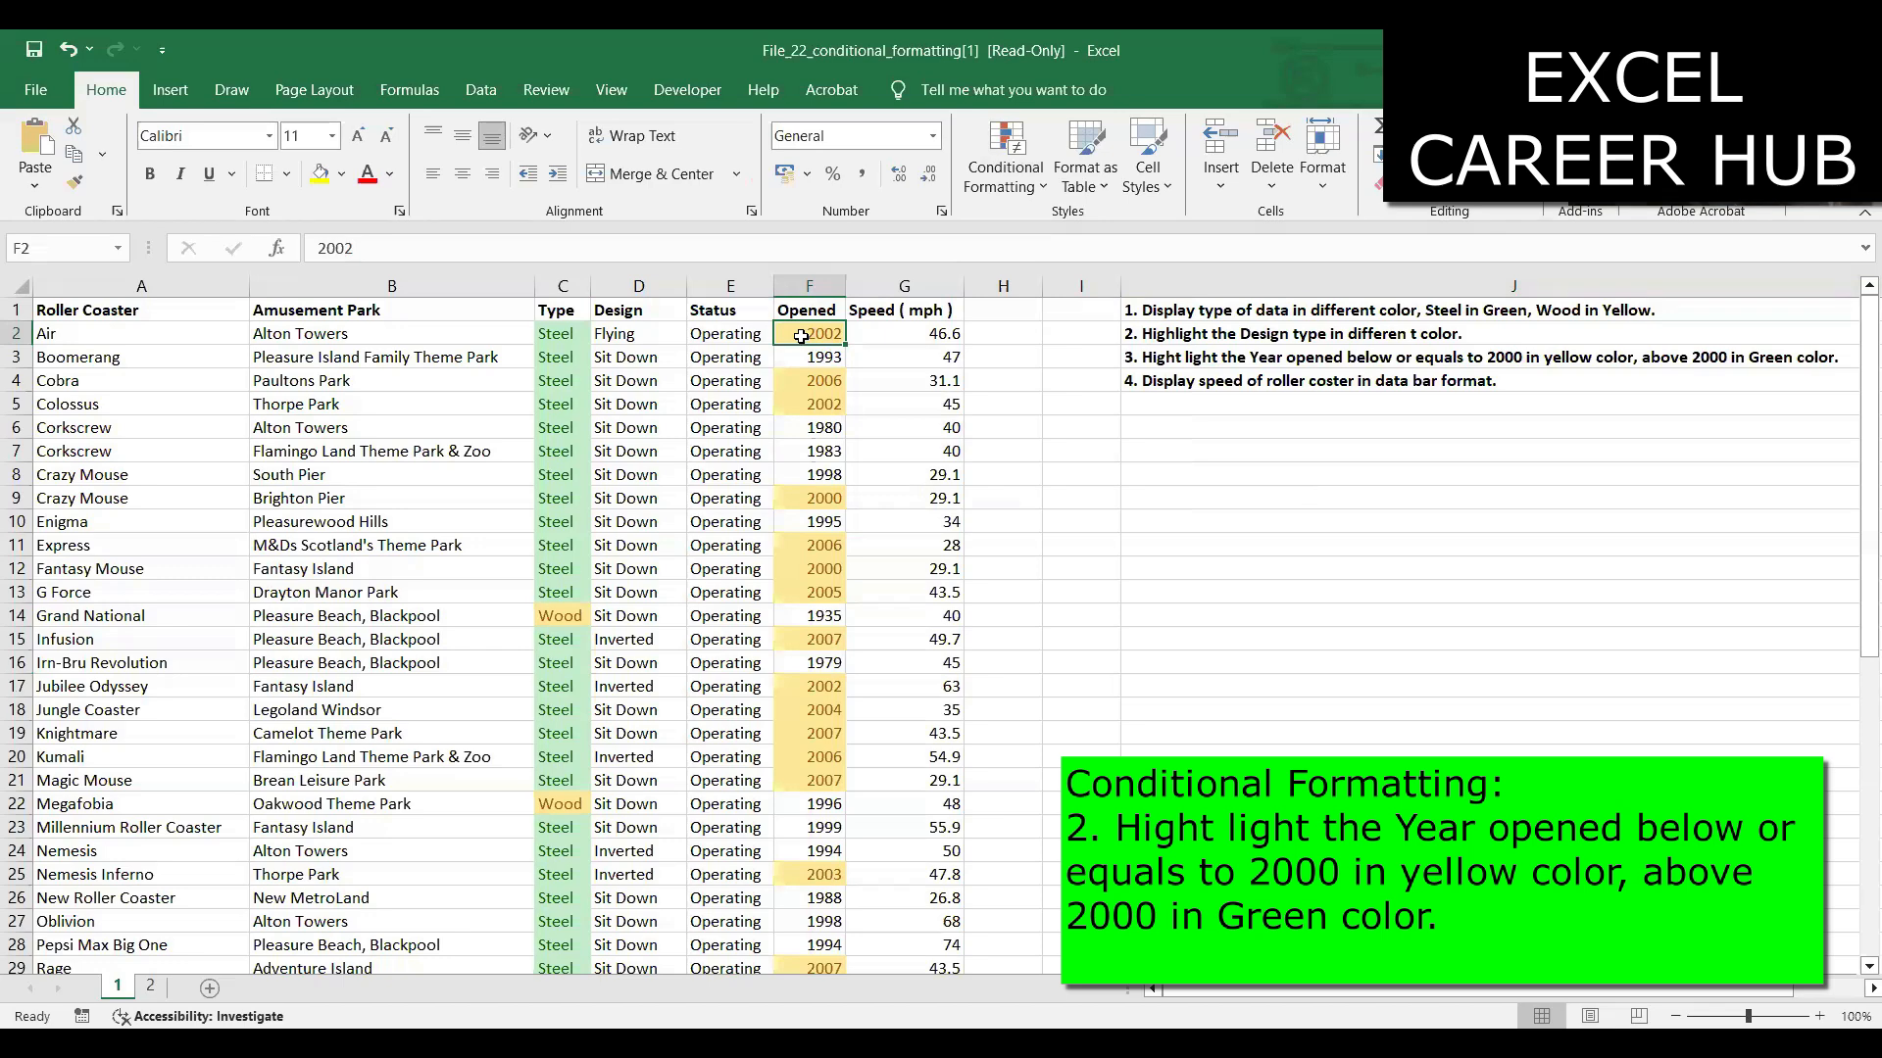
{"action": "key", "text": "ctrl+shift+Down"}
{"action": "scroll", "coordinate": [1126, 408], "scroll_direction": "up", "scroll_amount": 8}
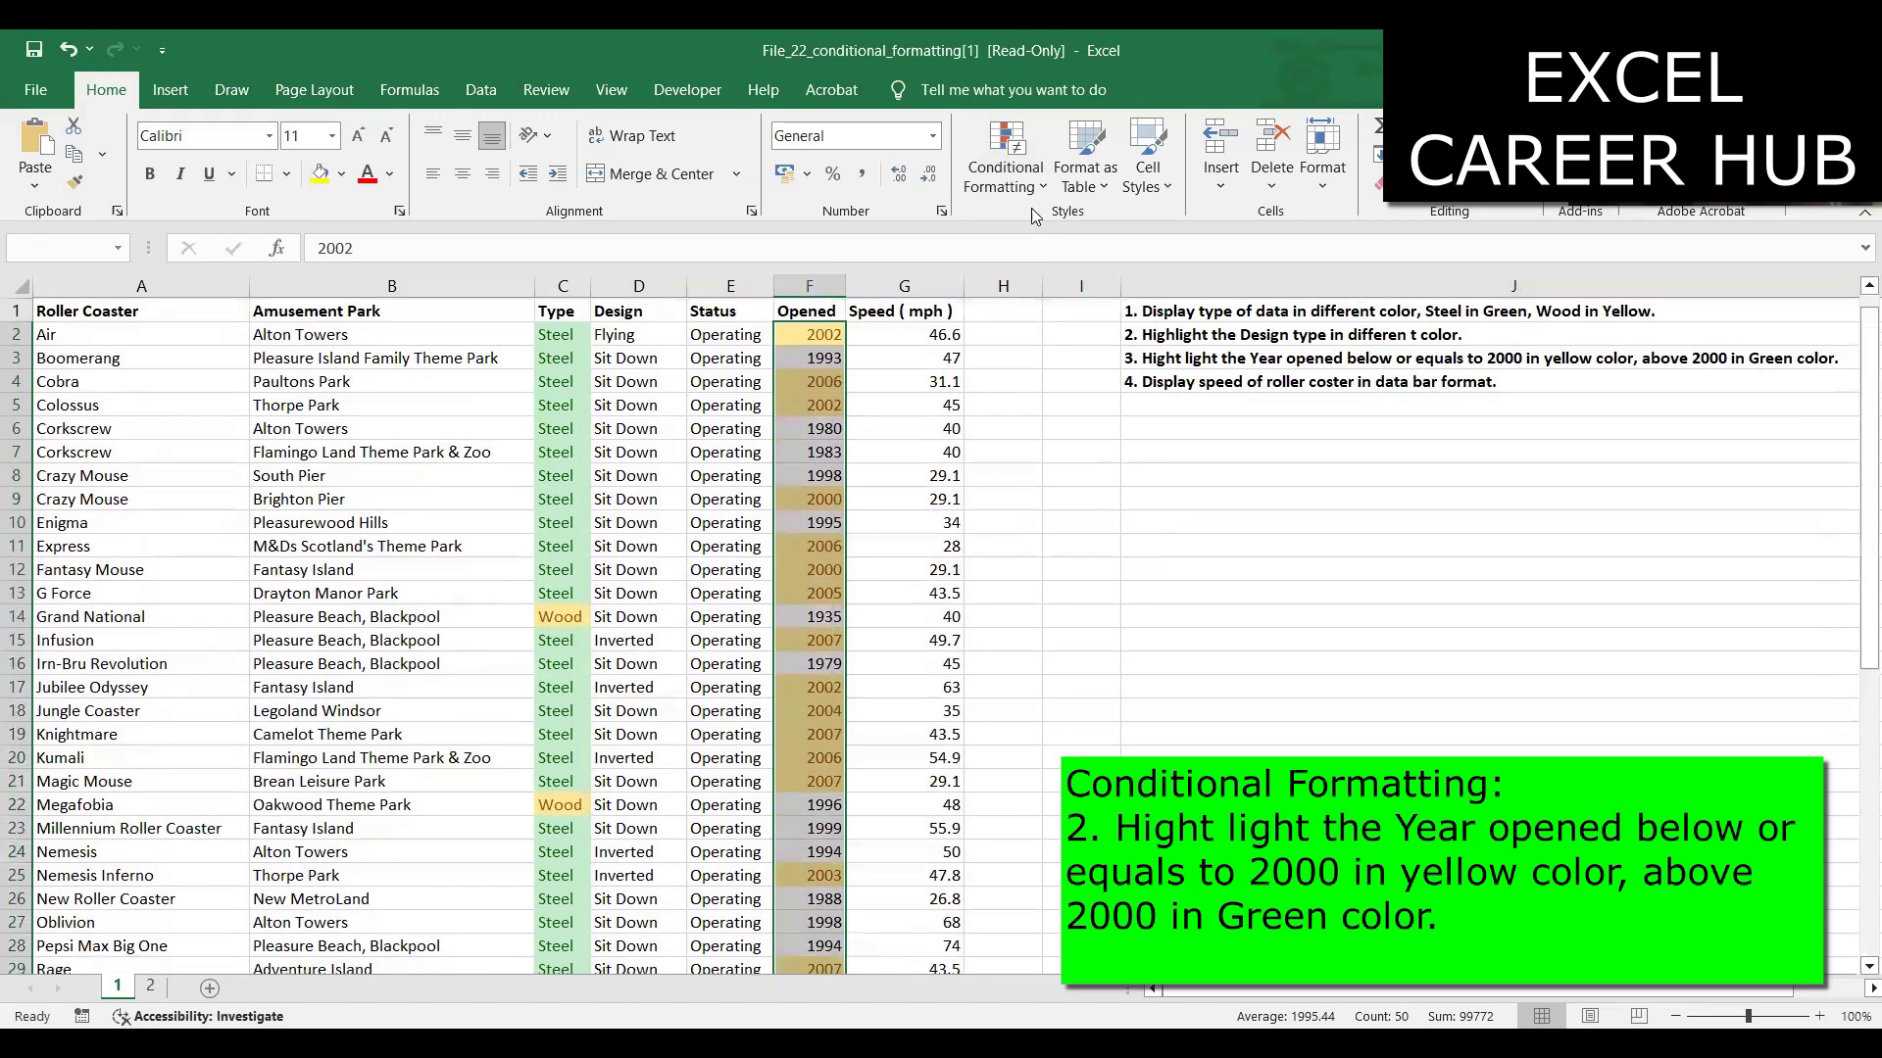
{"action": "left_click", "coordinate": [1014, 183]}
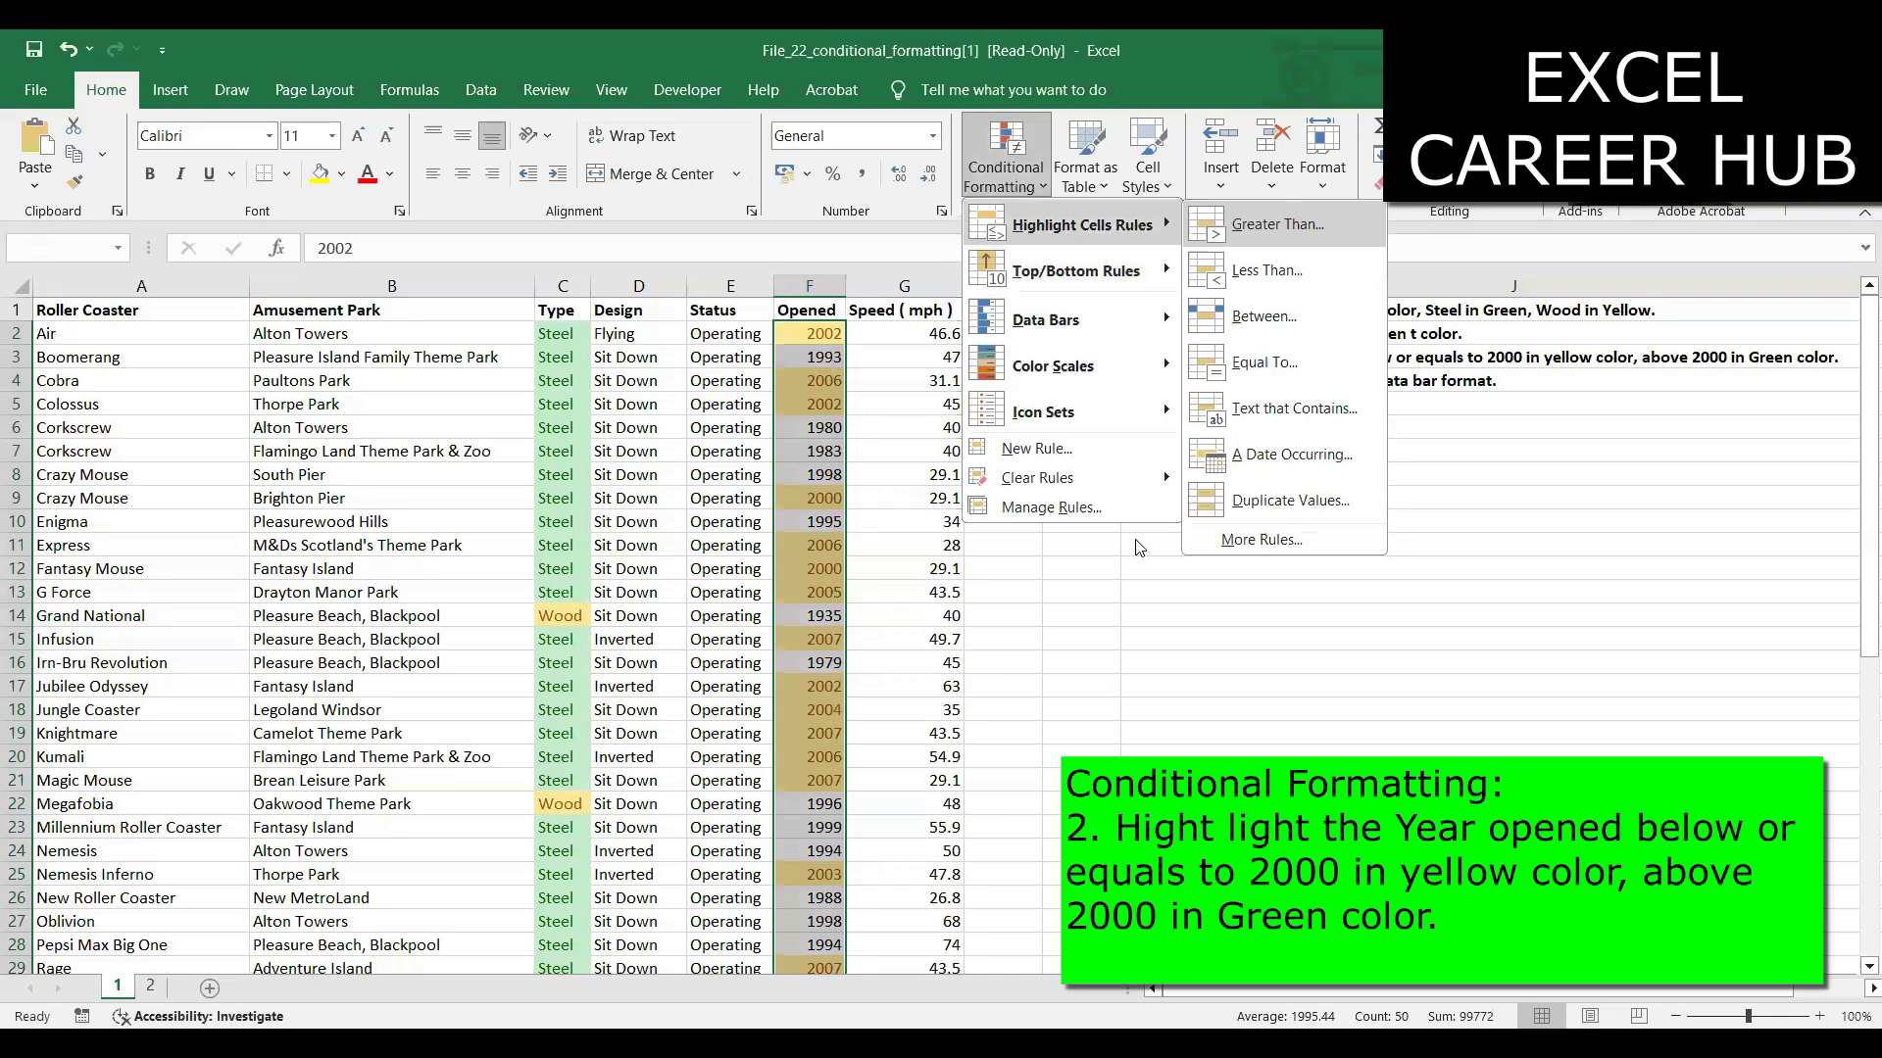
{"action": "left_click", "coordinate": [1277, 225]}
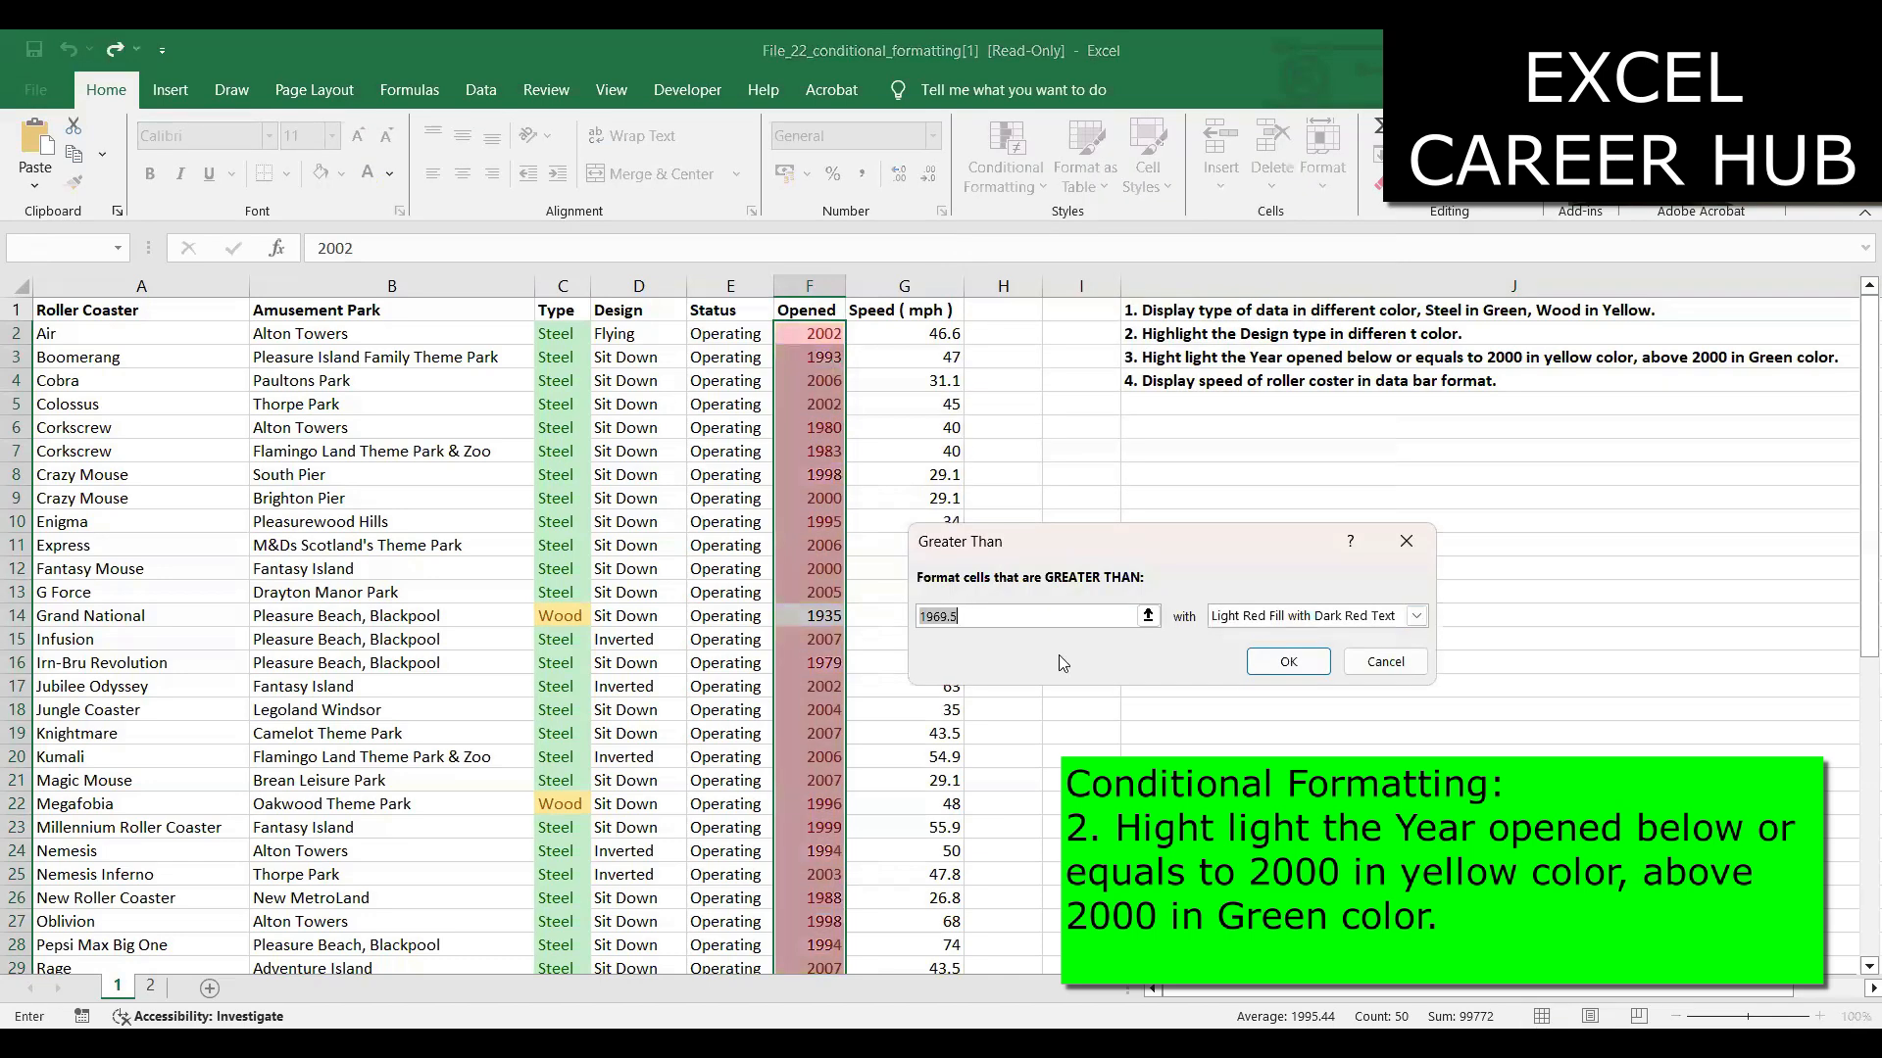
{"action": "key", "text": "BackSpace"}
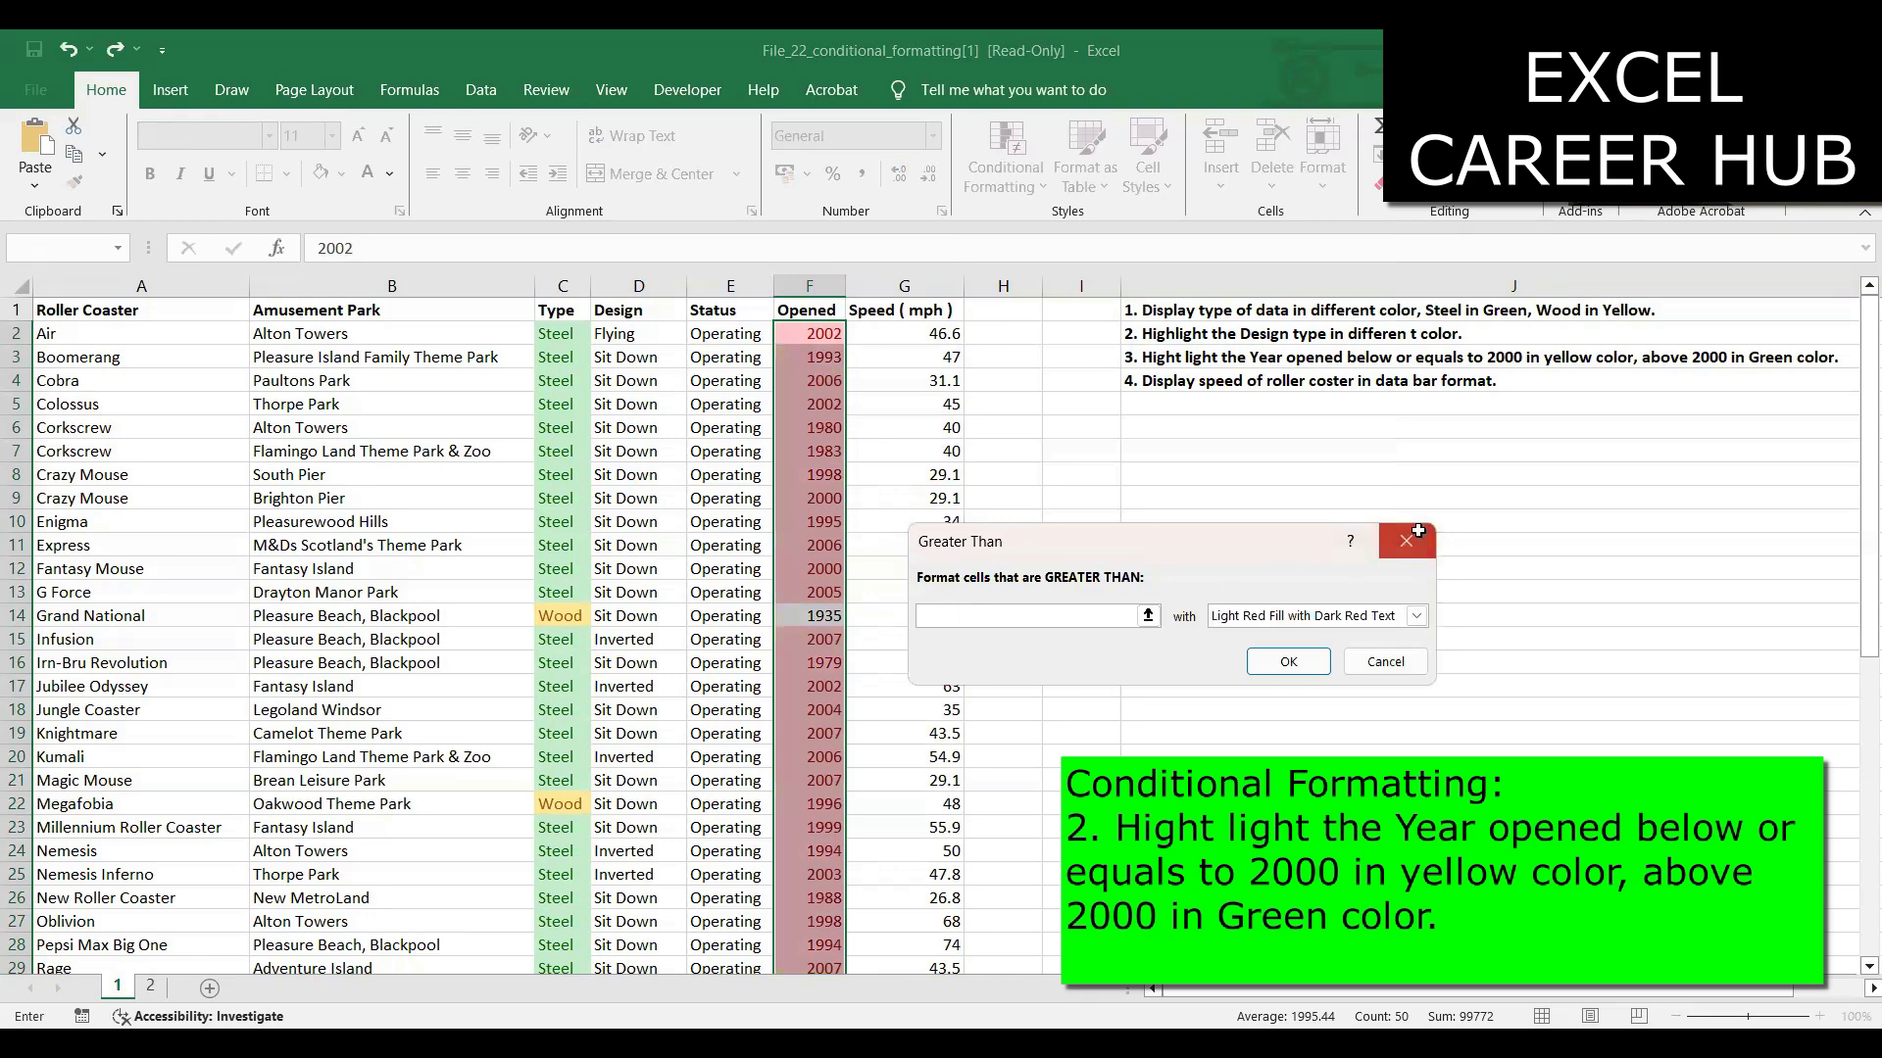
{"action": "left_click", "coordinate": [1406, 540]}
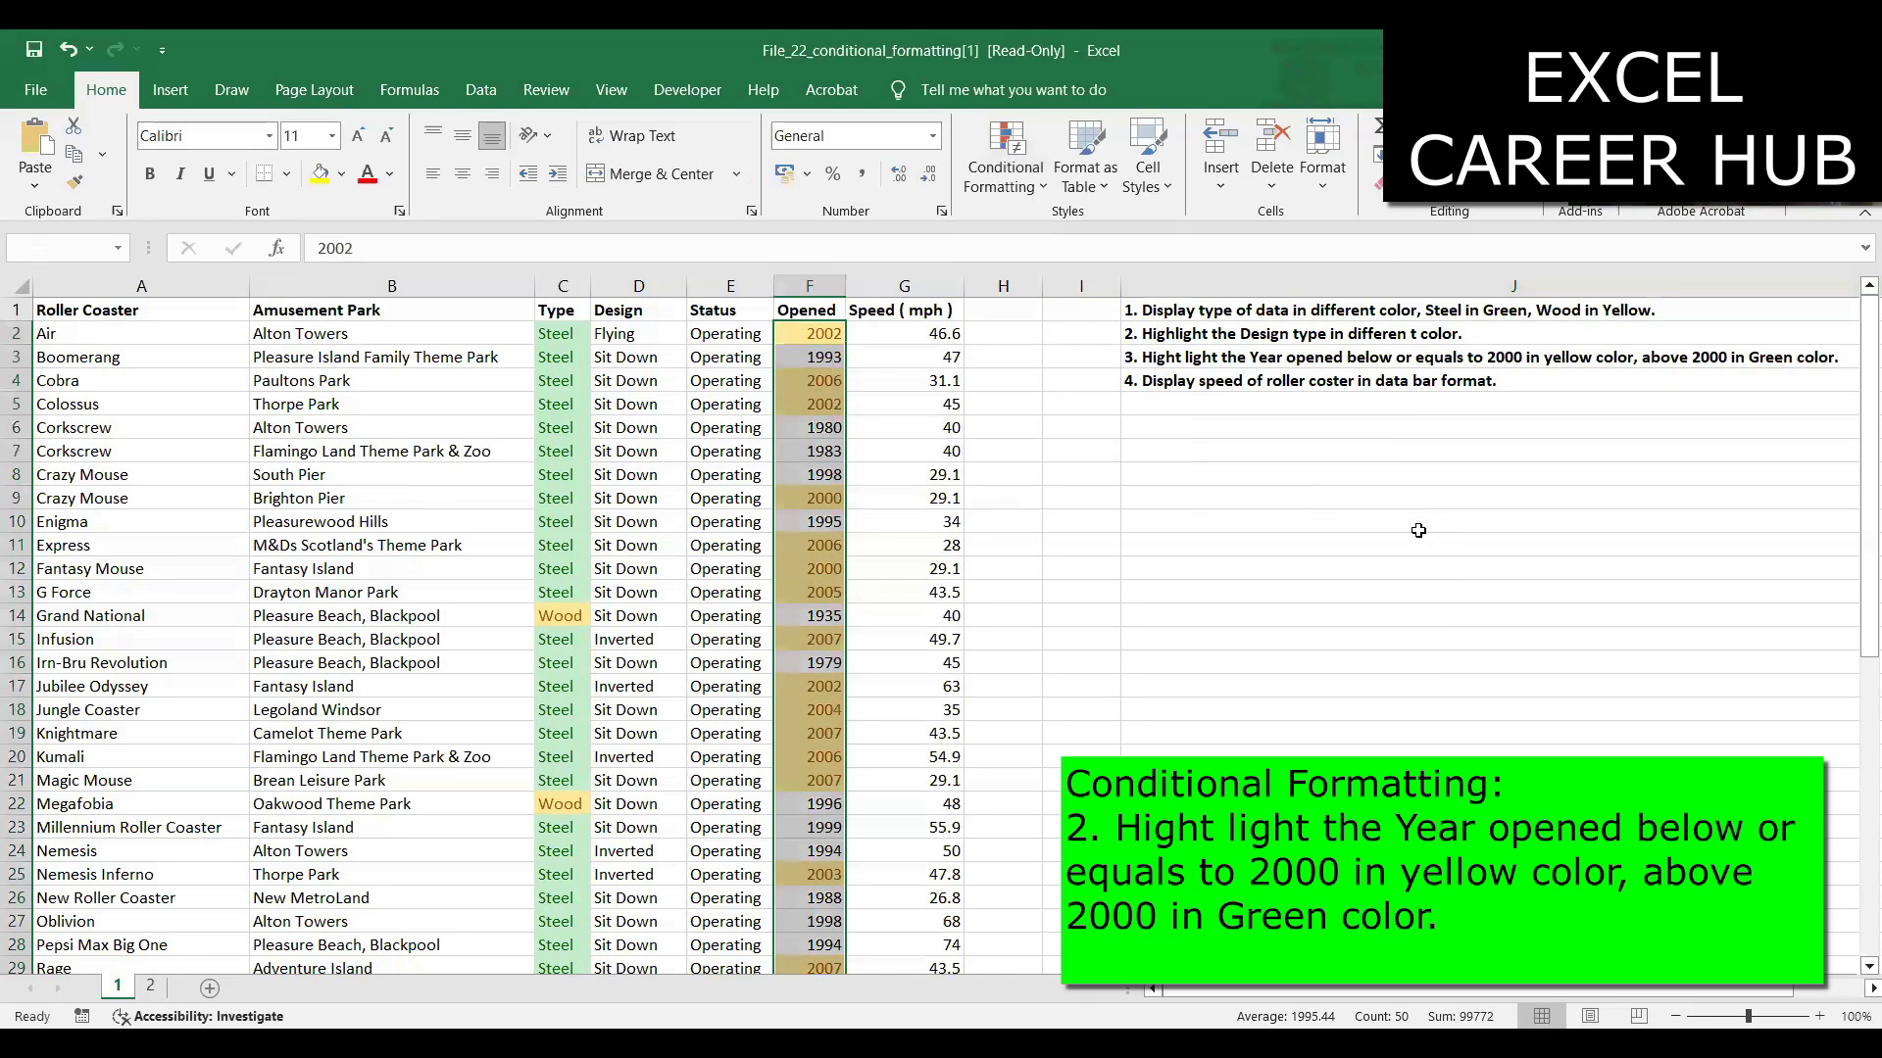
Open the Greater Than 2000 rule on the Opened years for editing in the Conditional Formatting Rules Manager
{"action": "left_click", "coordinate": [1005, 162]}
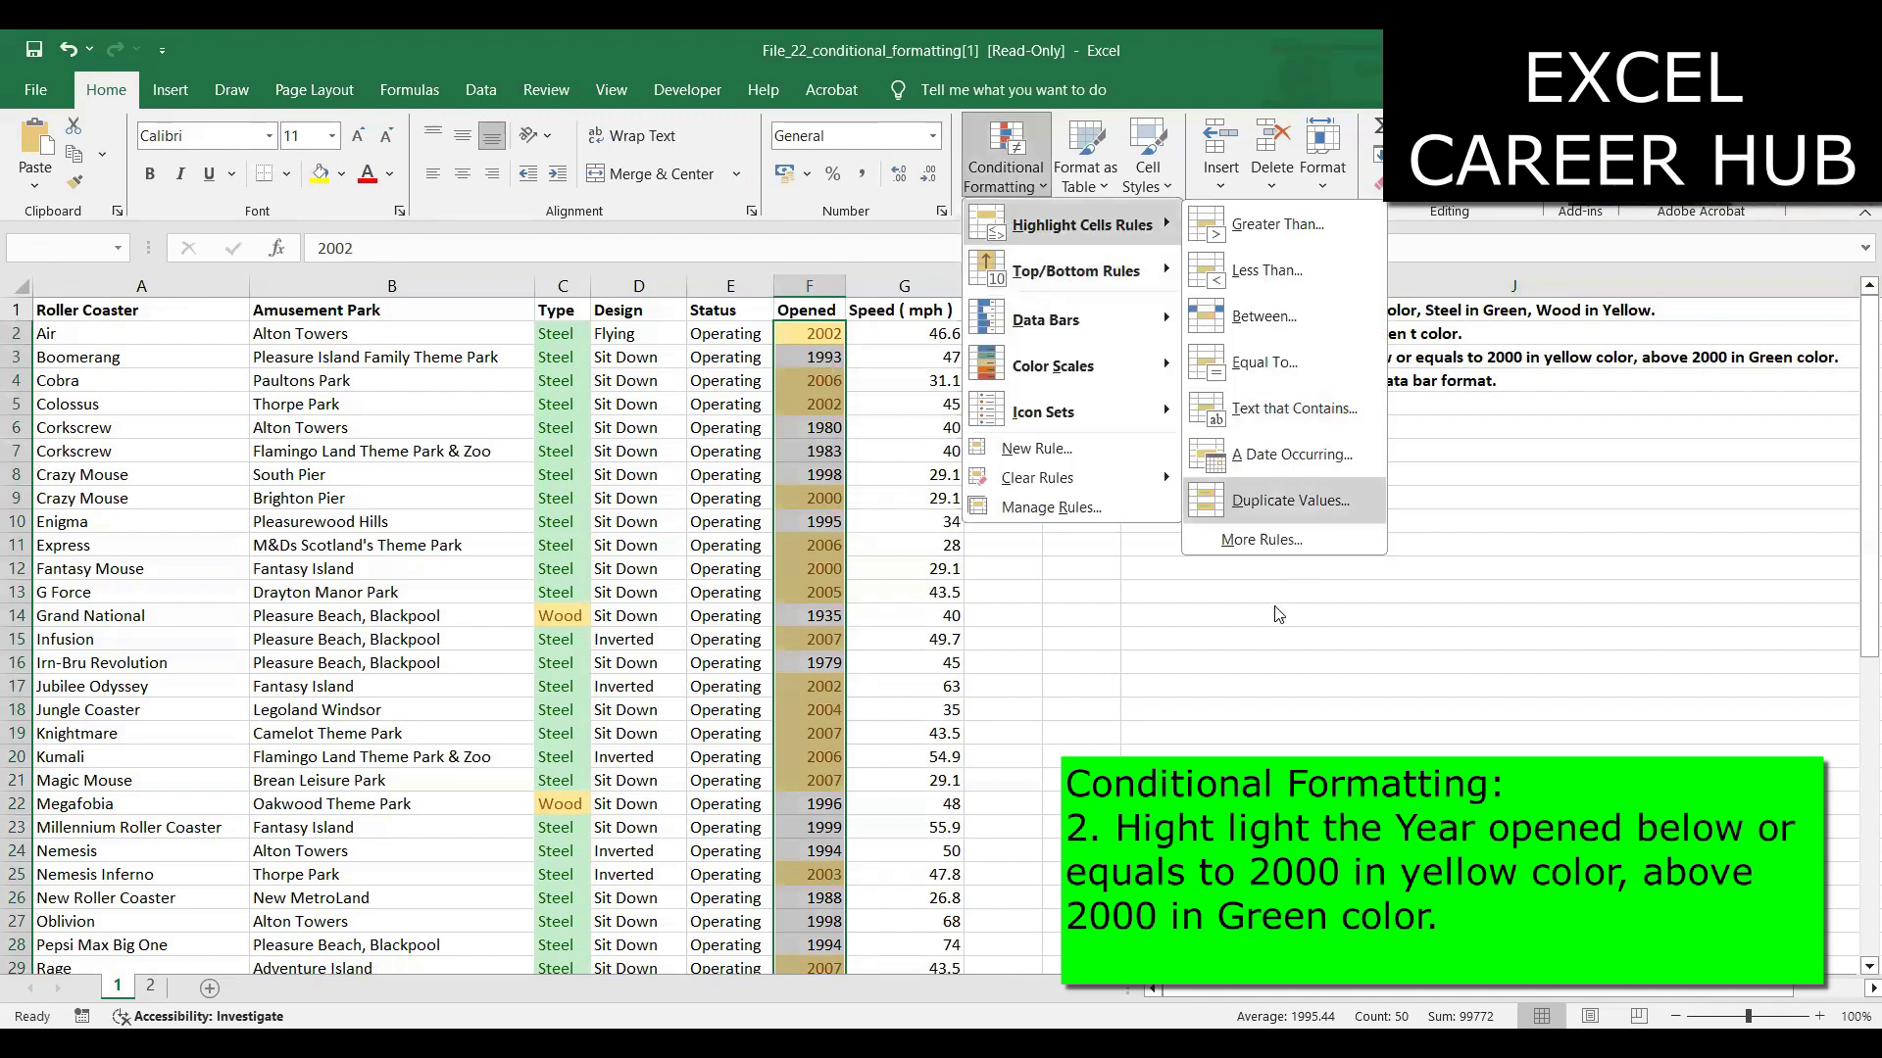
{"action": "left_click", "coordinate": [1114, 520]}
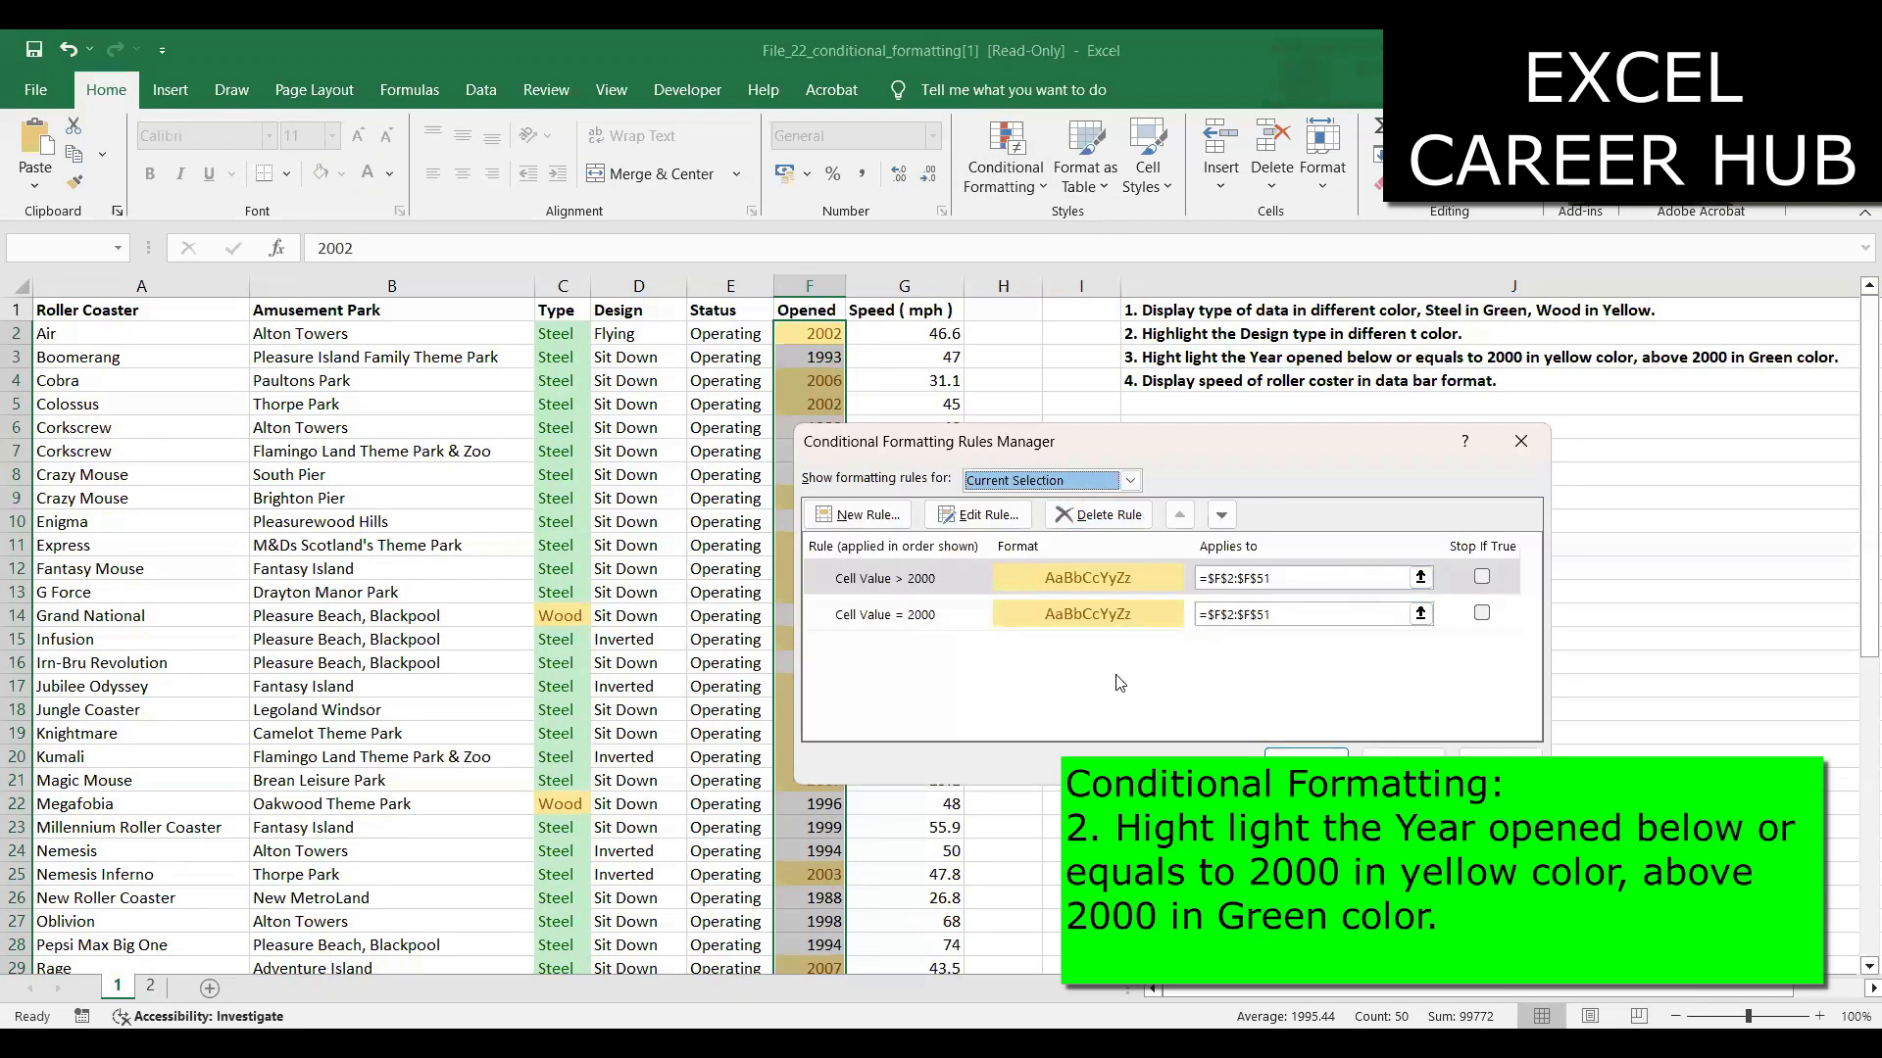
{"action": "left_click", "coordinate": [946, 567]}
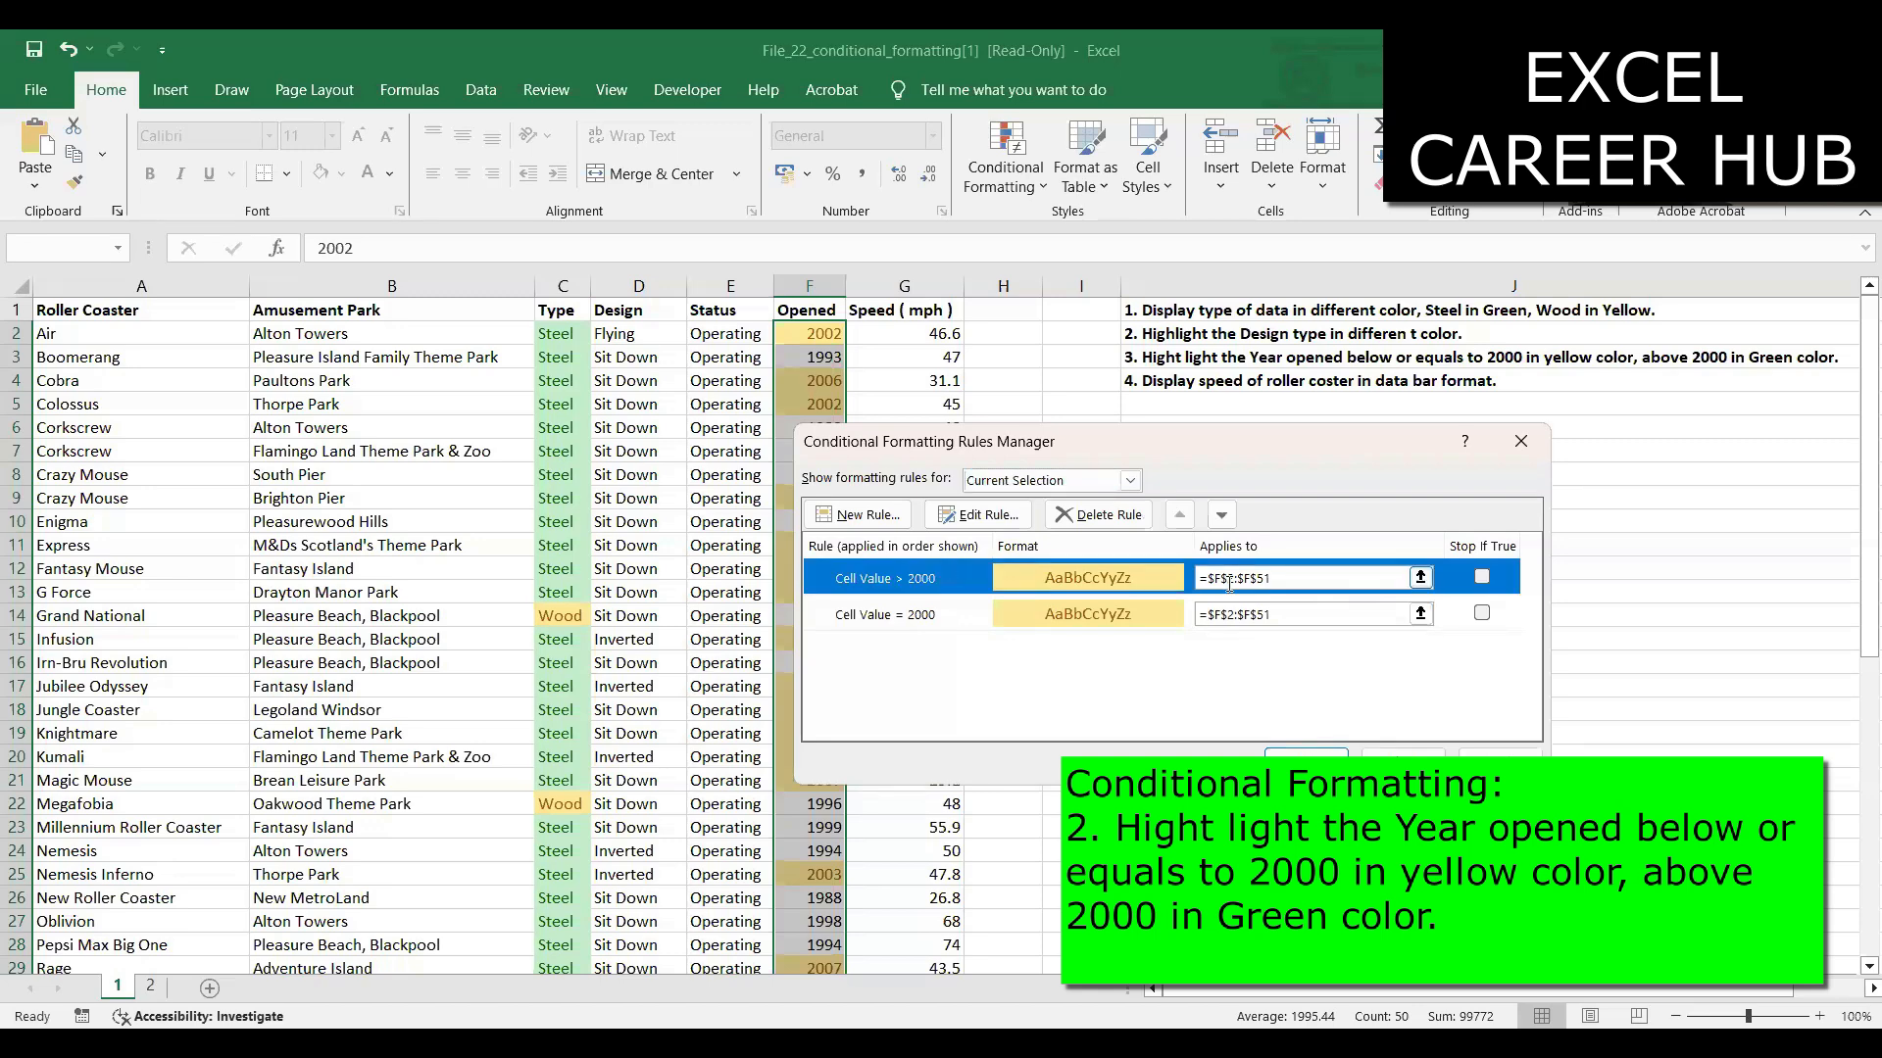
{"action": "left_click", "coordinate": [975, 519]}
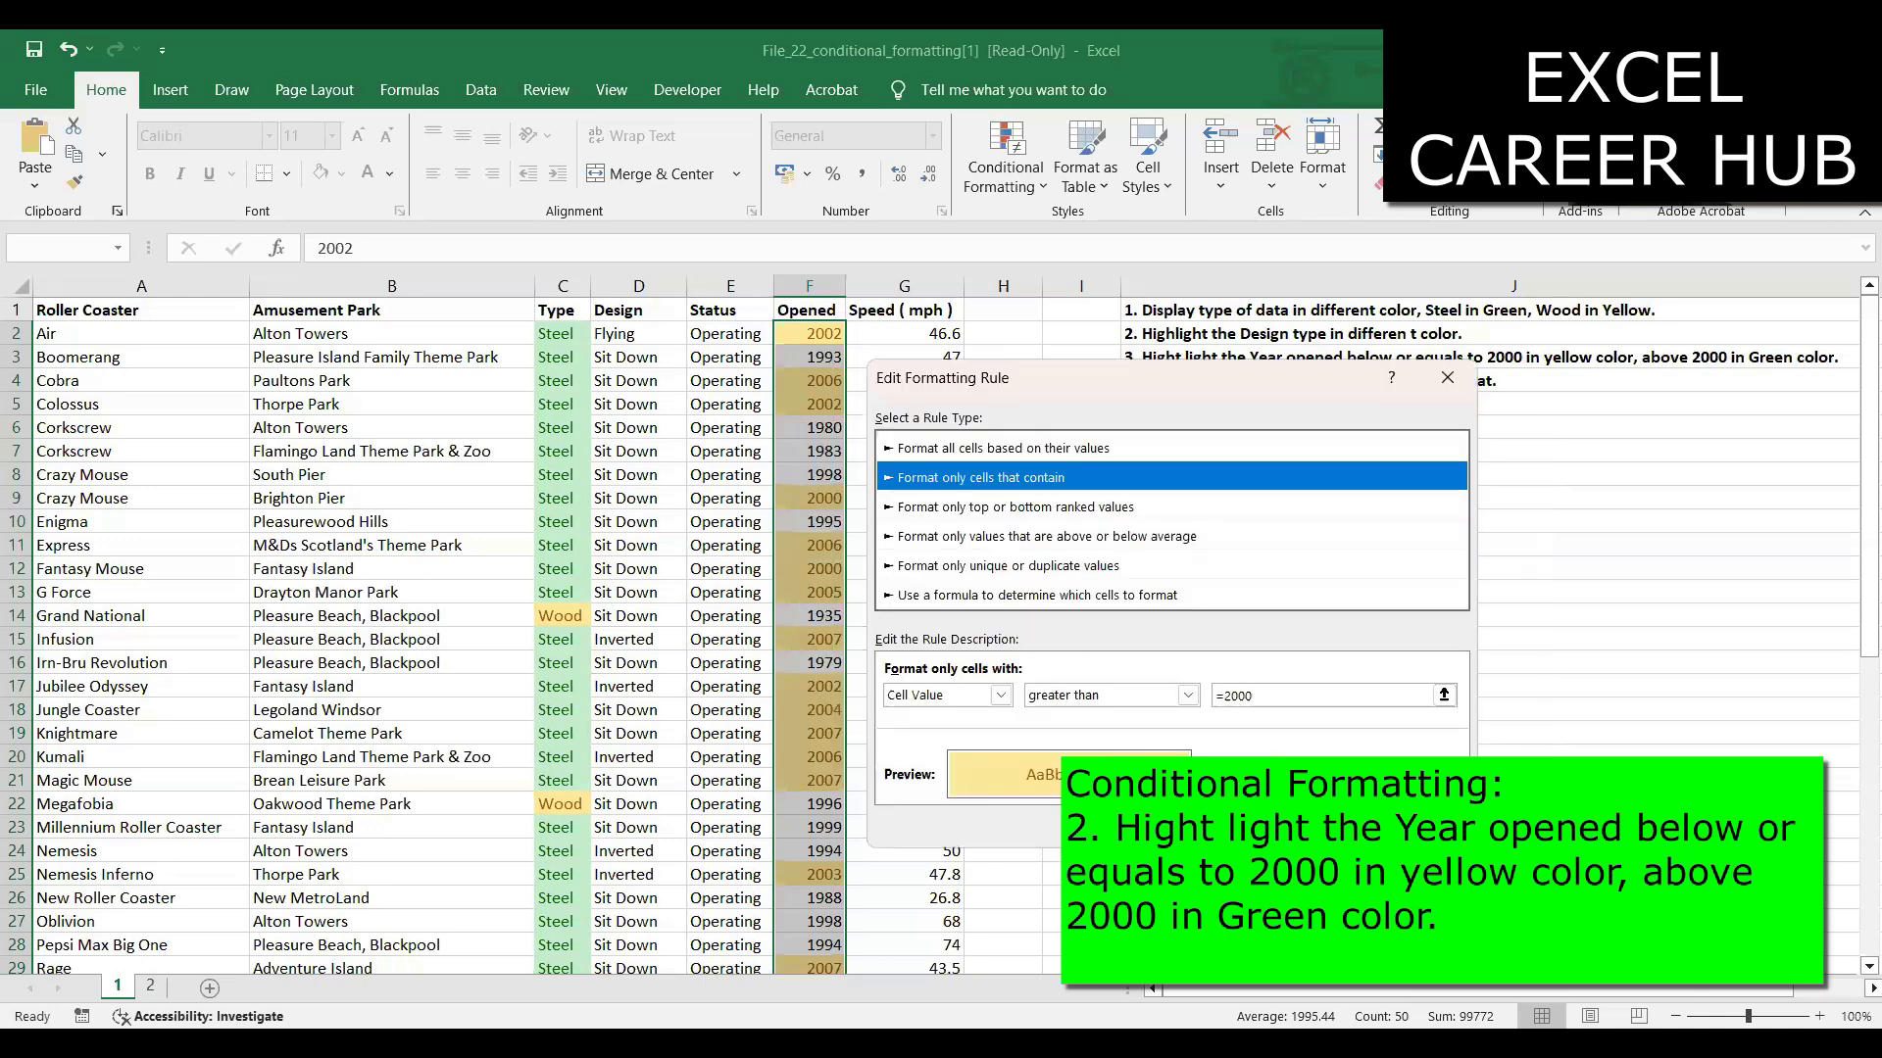
Set the font colour of the Greater Than 2000 rule to the theme green
{"action": "left_click", "coordinate": [1266, 775]}
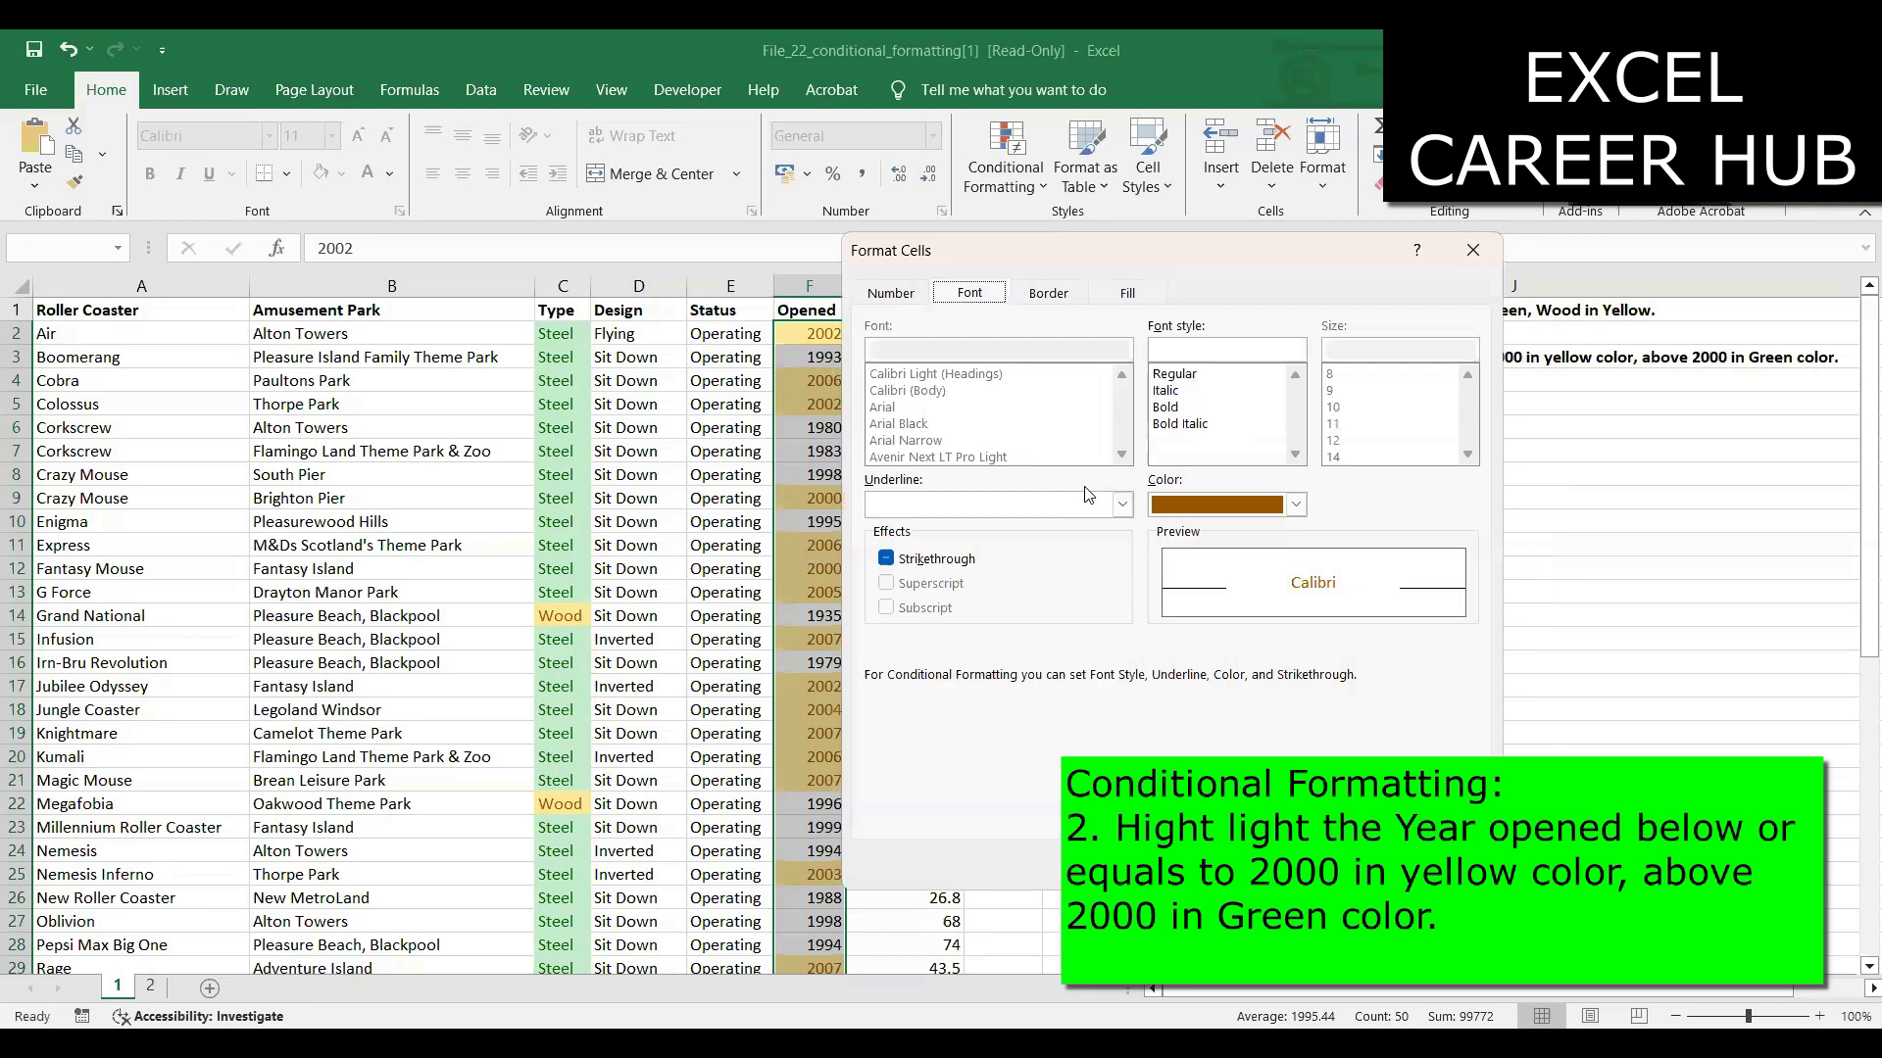
{"action": "left_click", "coordinate": [1297, 504]}
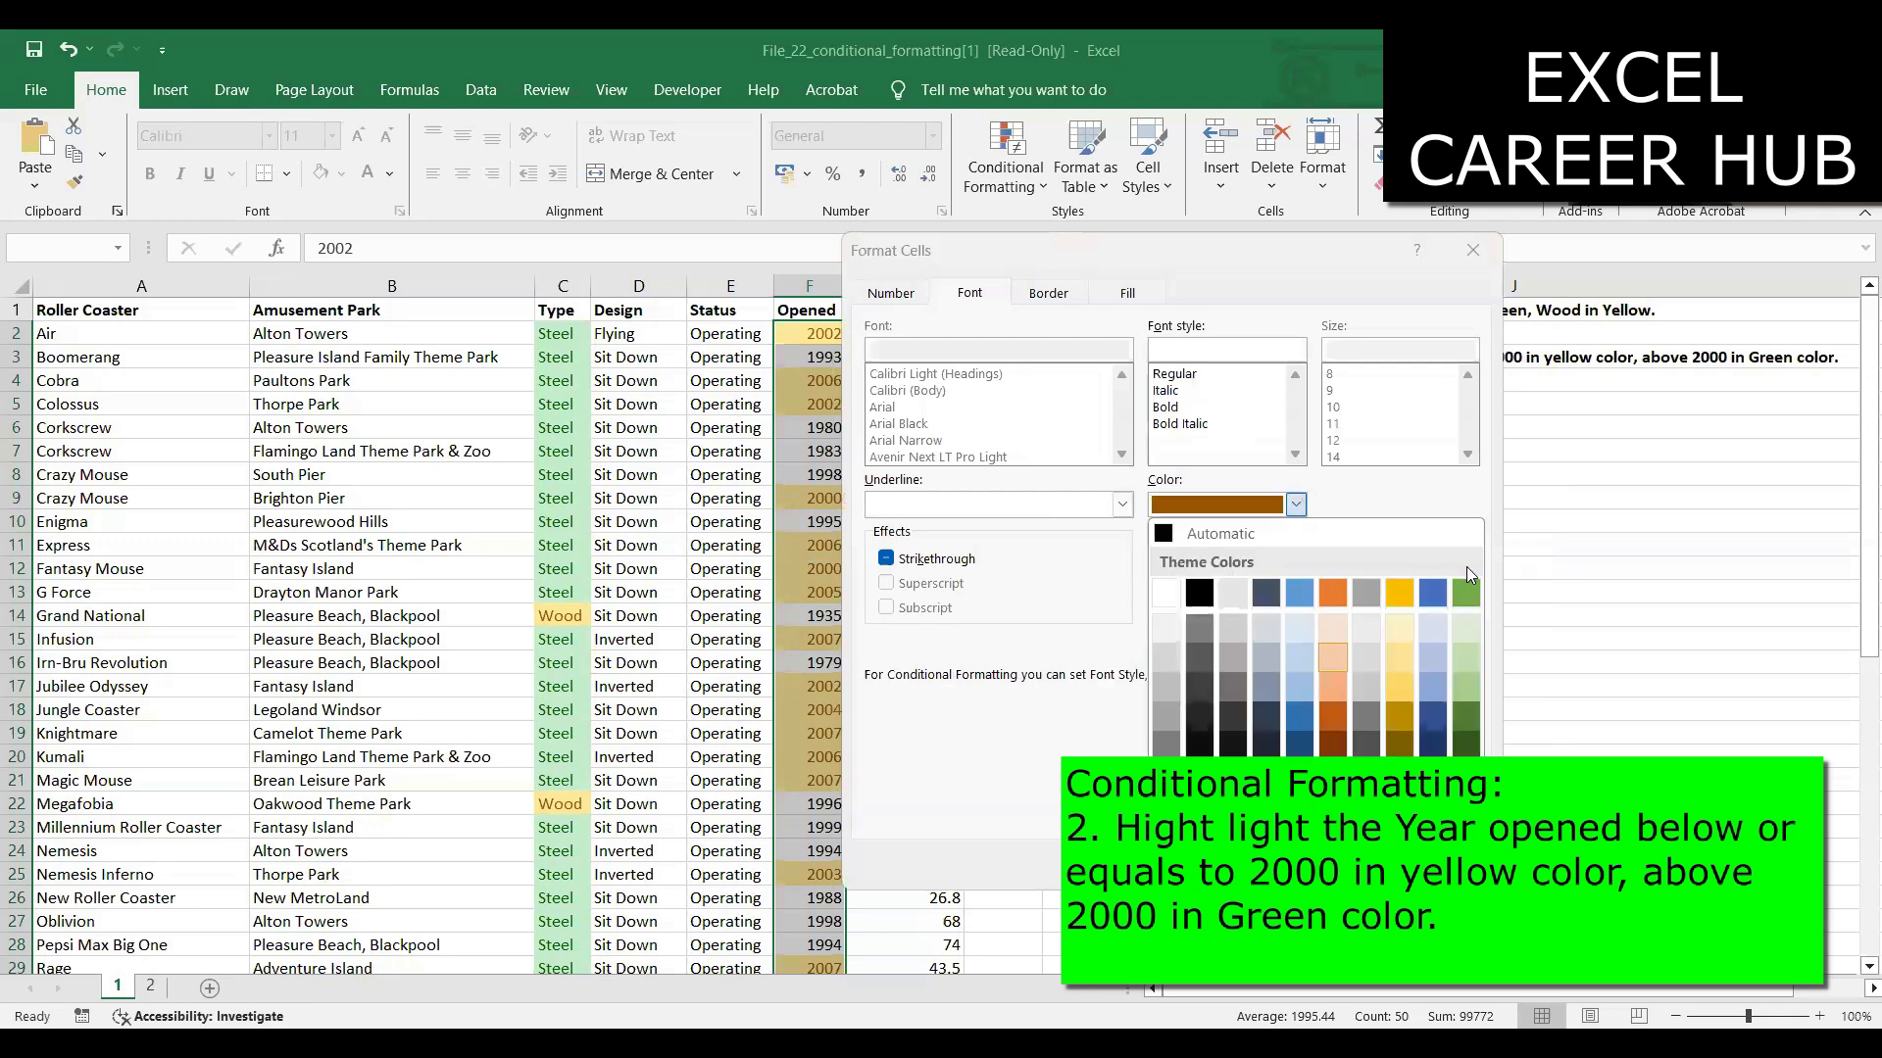
{"action": "left_click", "coordinate": [1465, 591]}
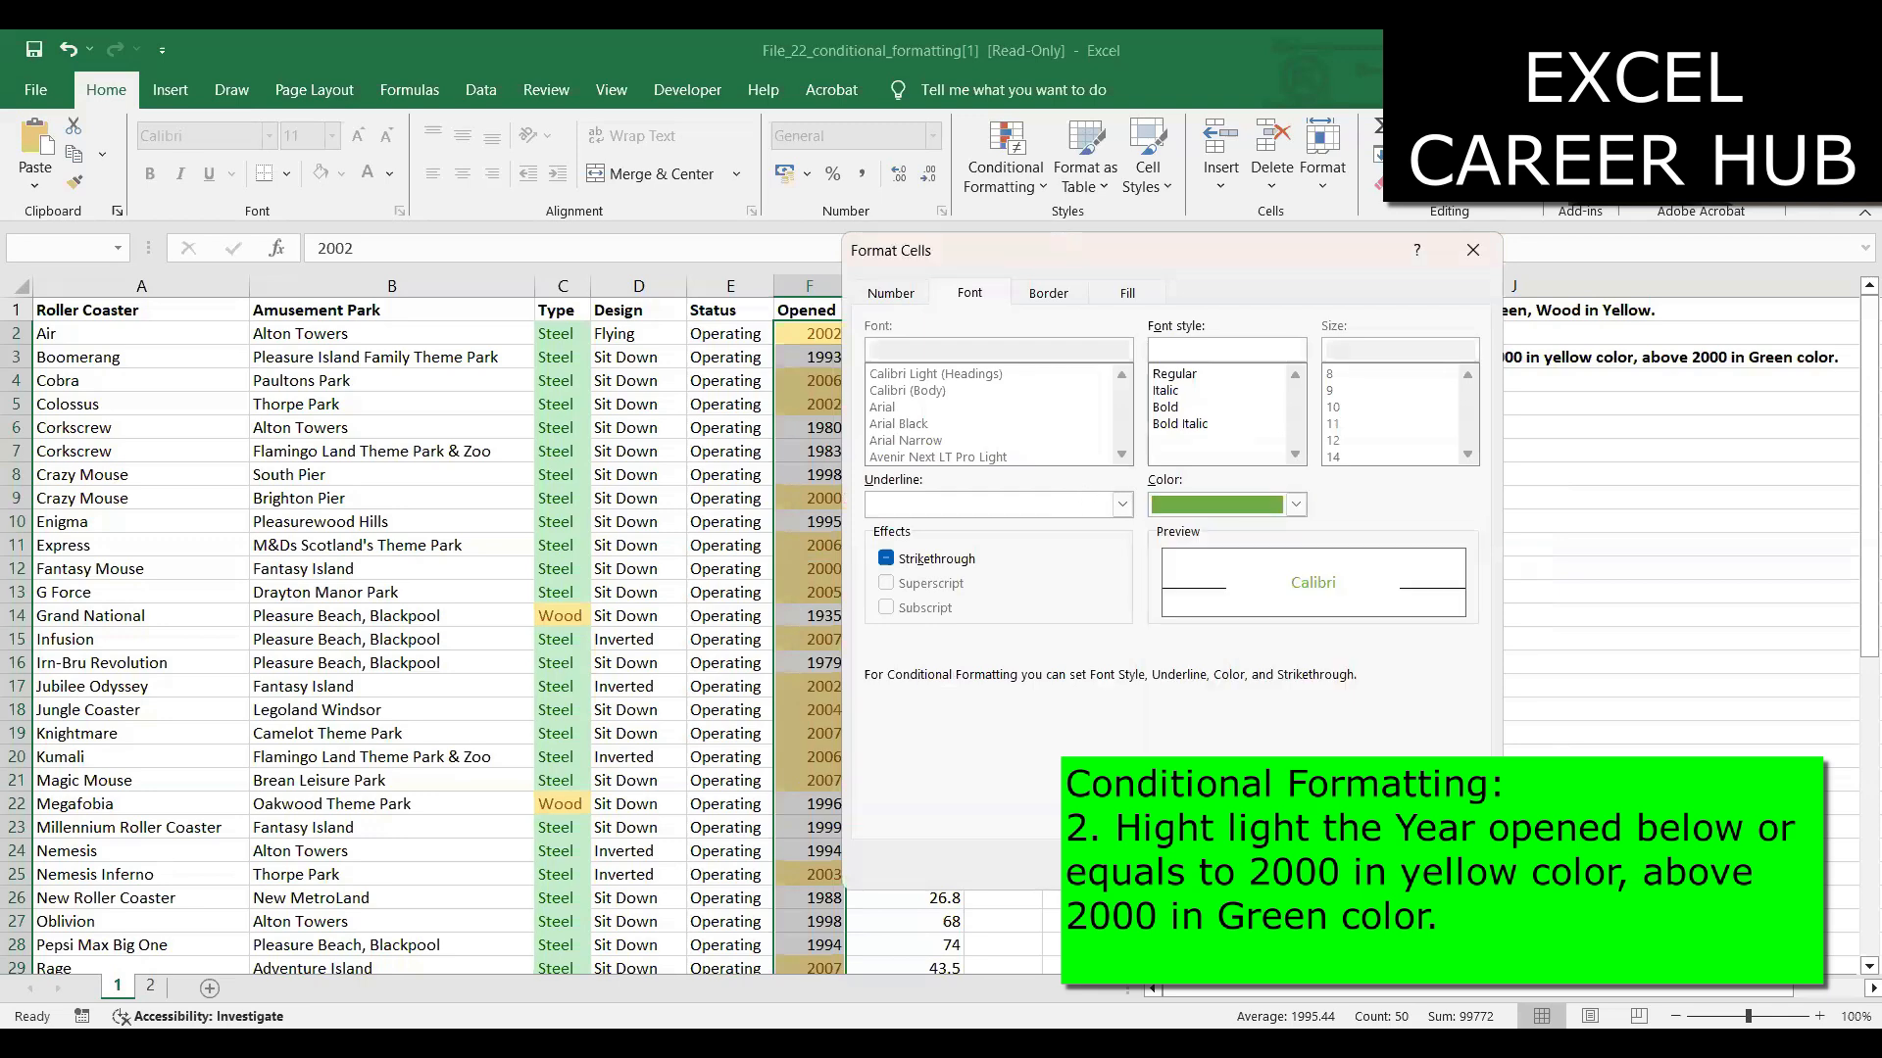
{"action": "key", "text": "Return"}
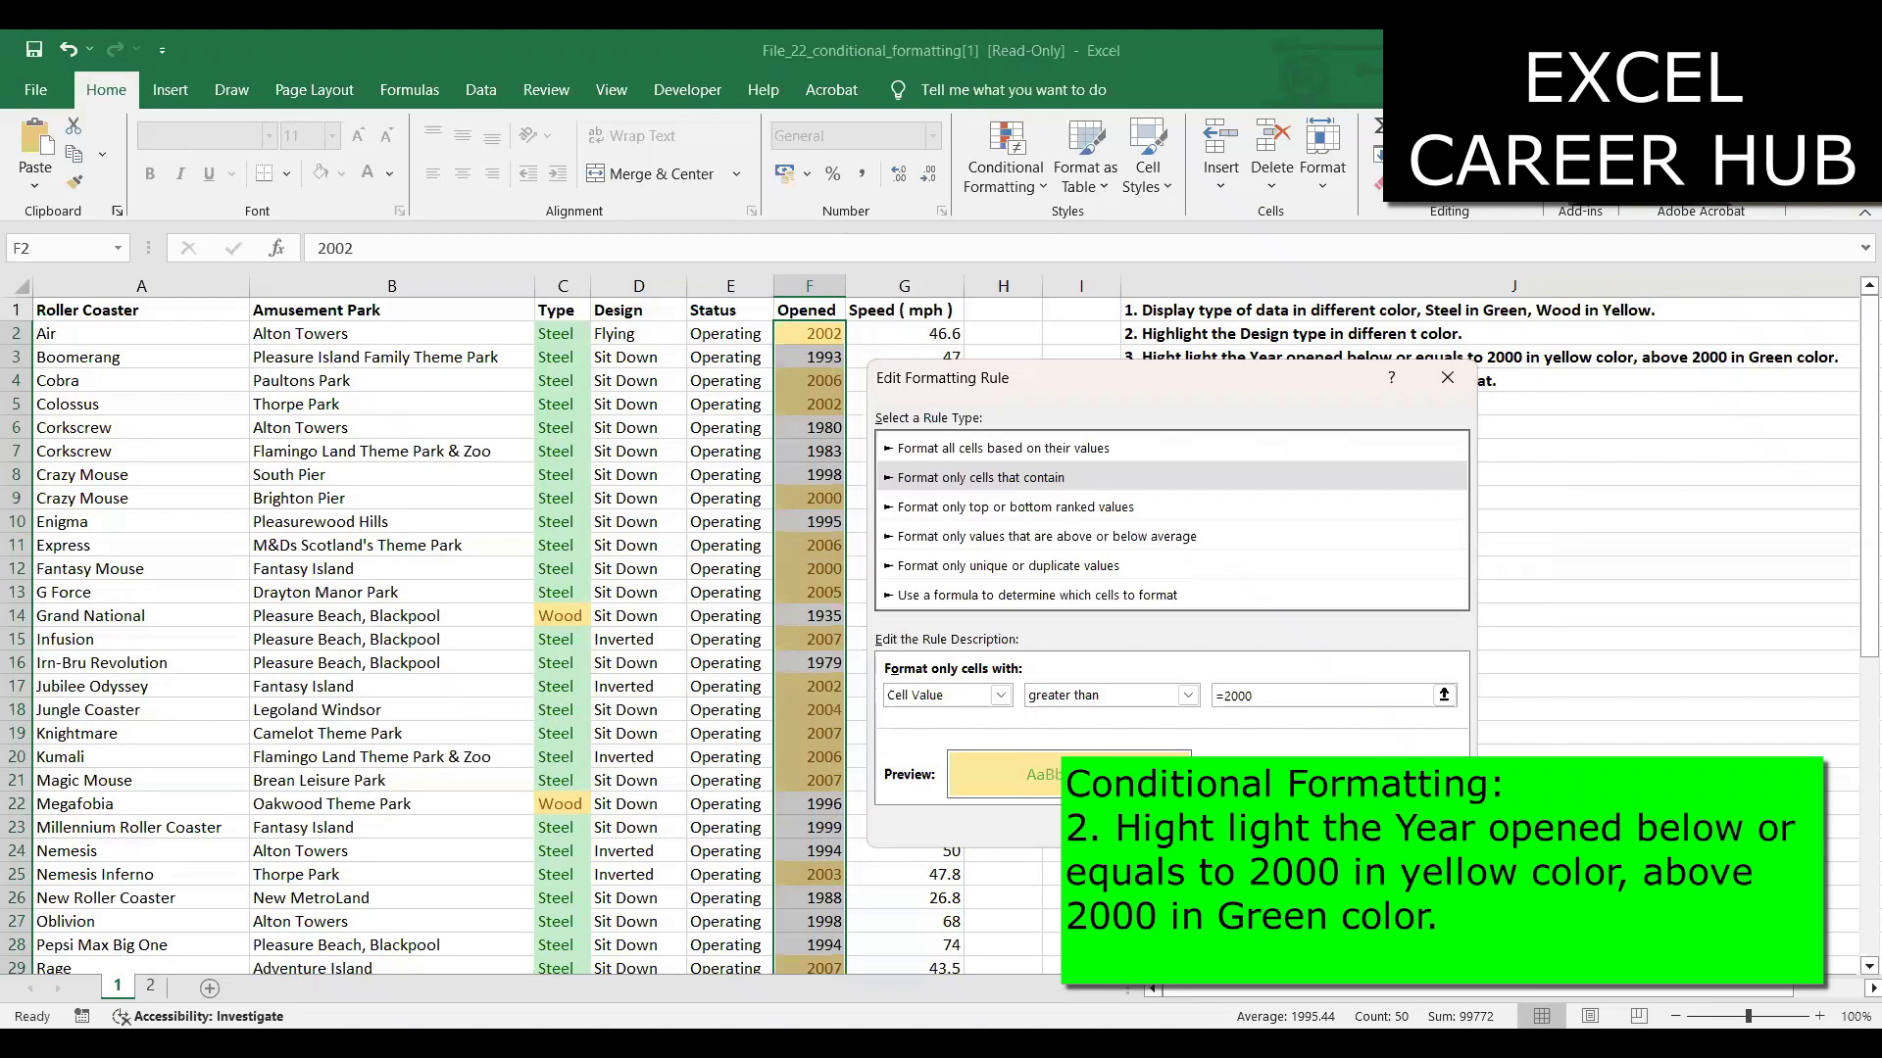
Set the background fill of the Greater Than 2000 rule to the theme green, apply the rules and deselect the column
{"action": "left_click", "coordinate": [1274, 774]}
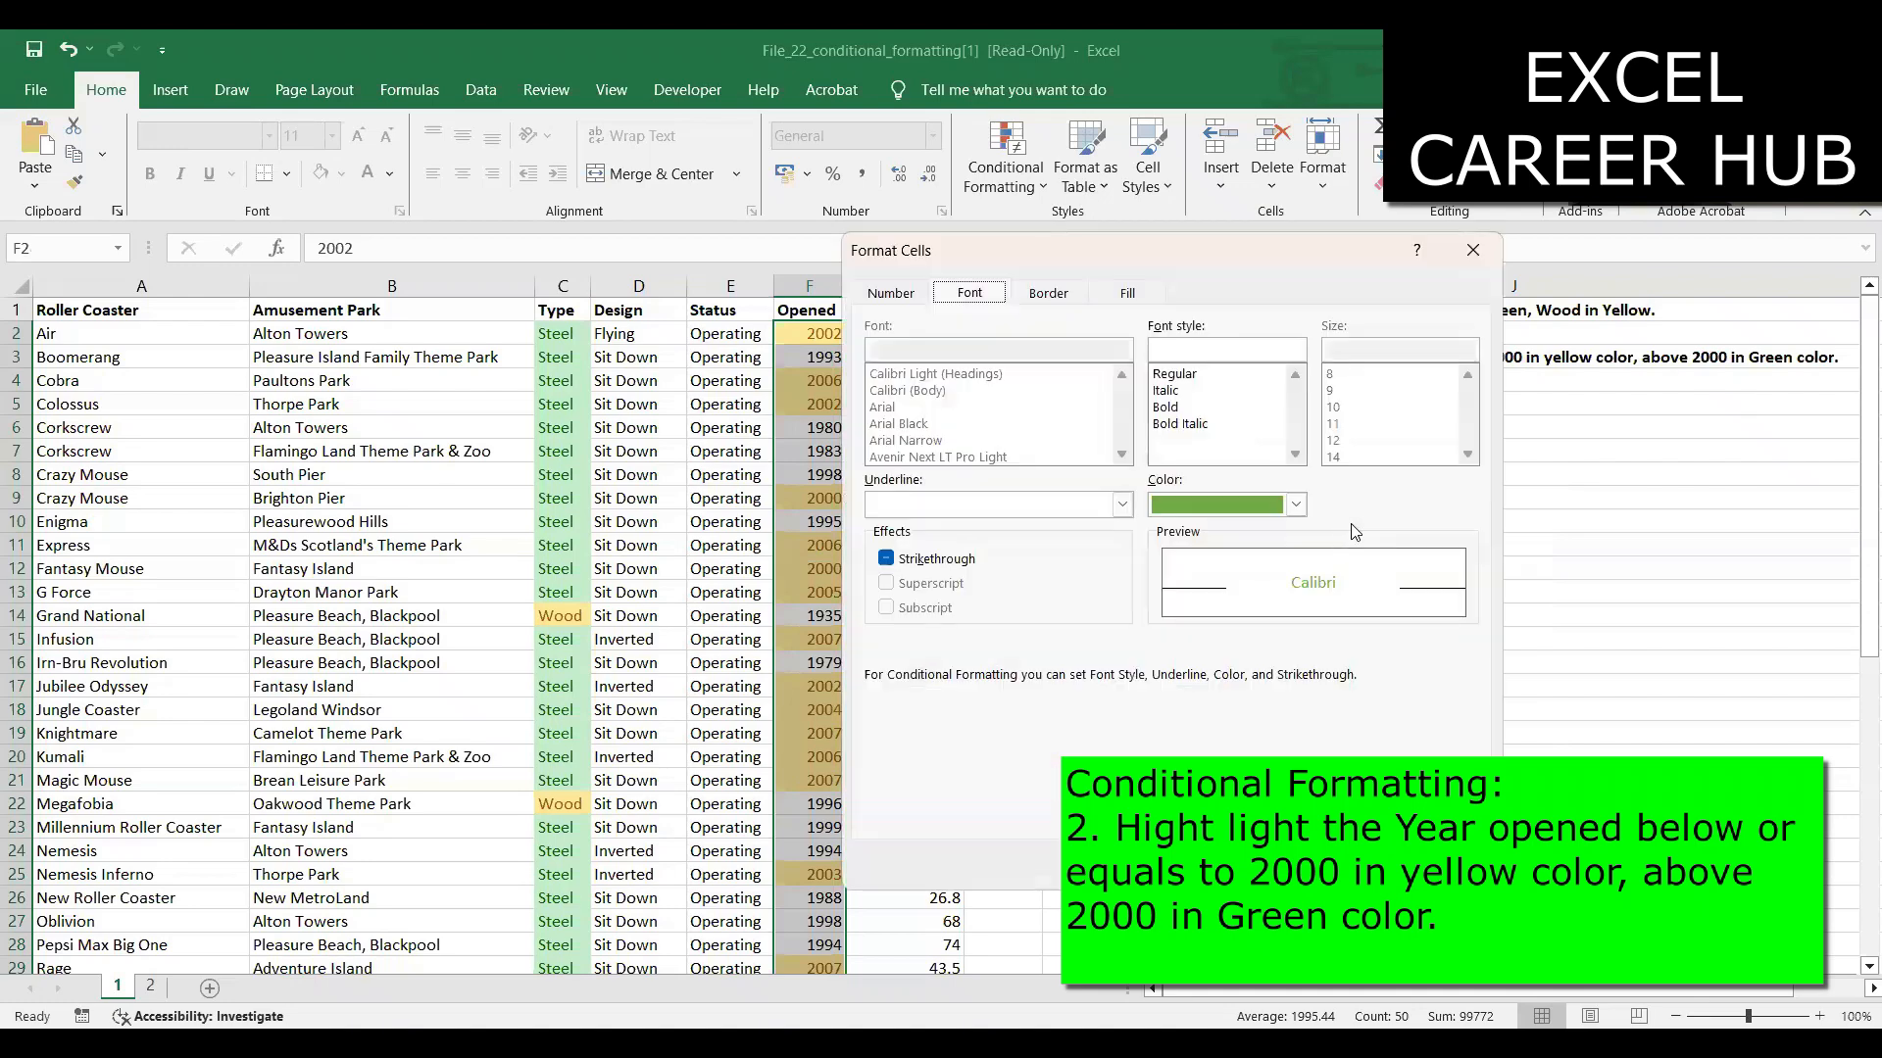
{"action": "left_click", "coordinate": [1127, 293]}
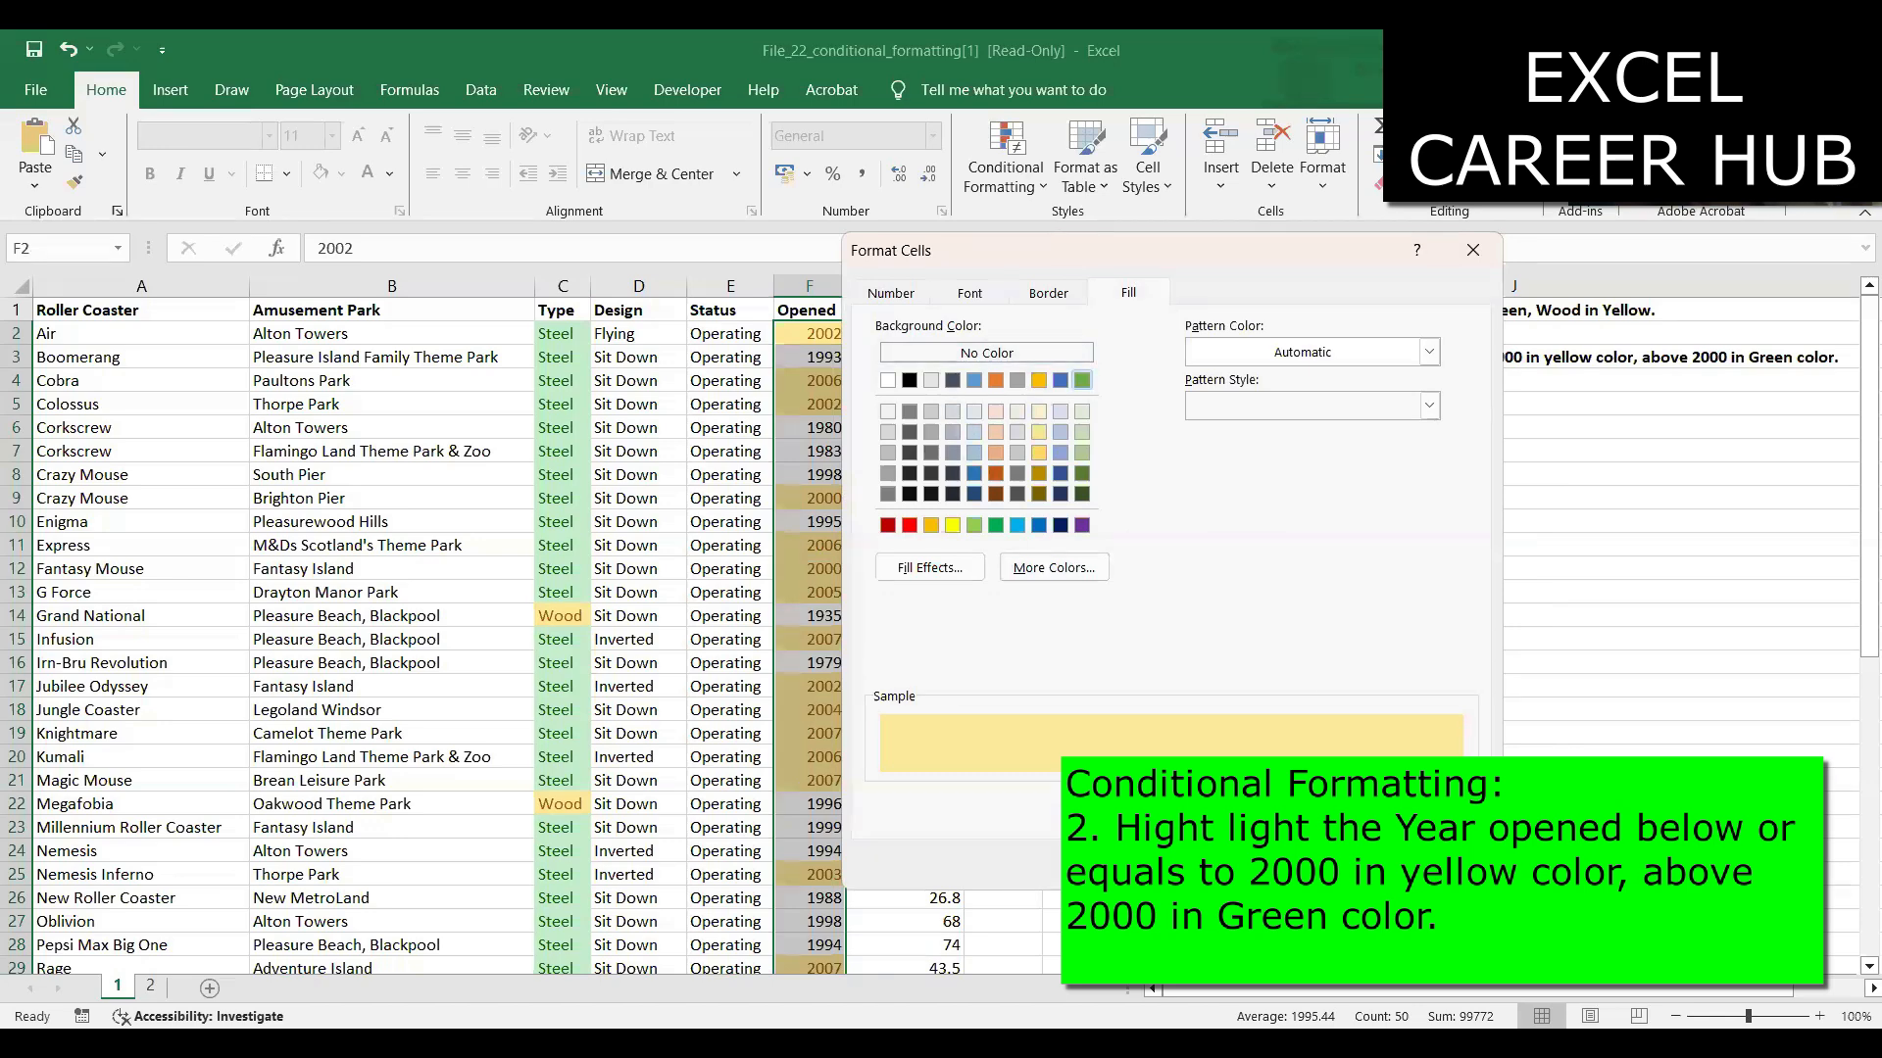
{"action": "left_click", "coordinate": [1082, 380]}
{"action": "key", "text": "Return"}
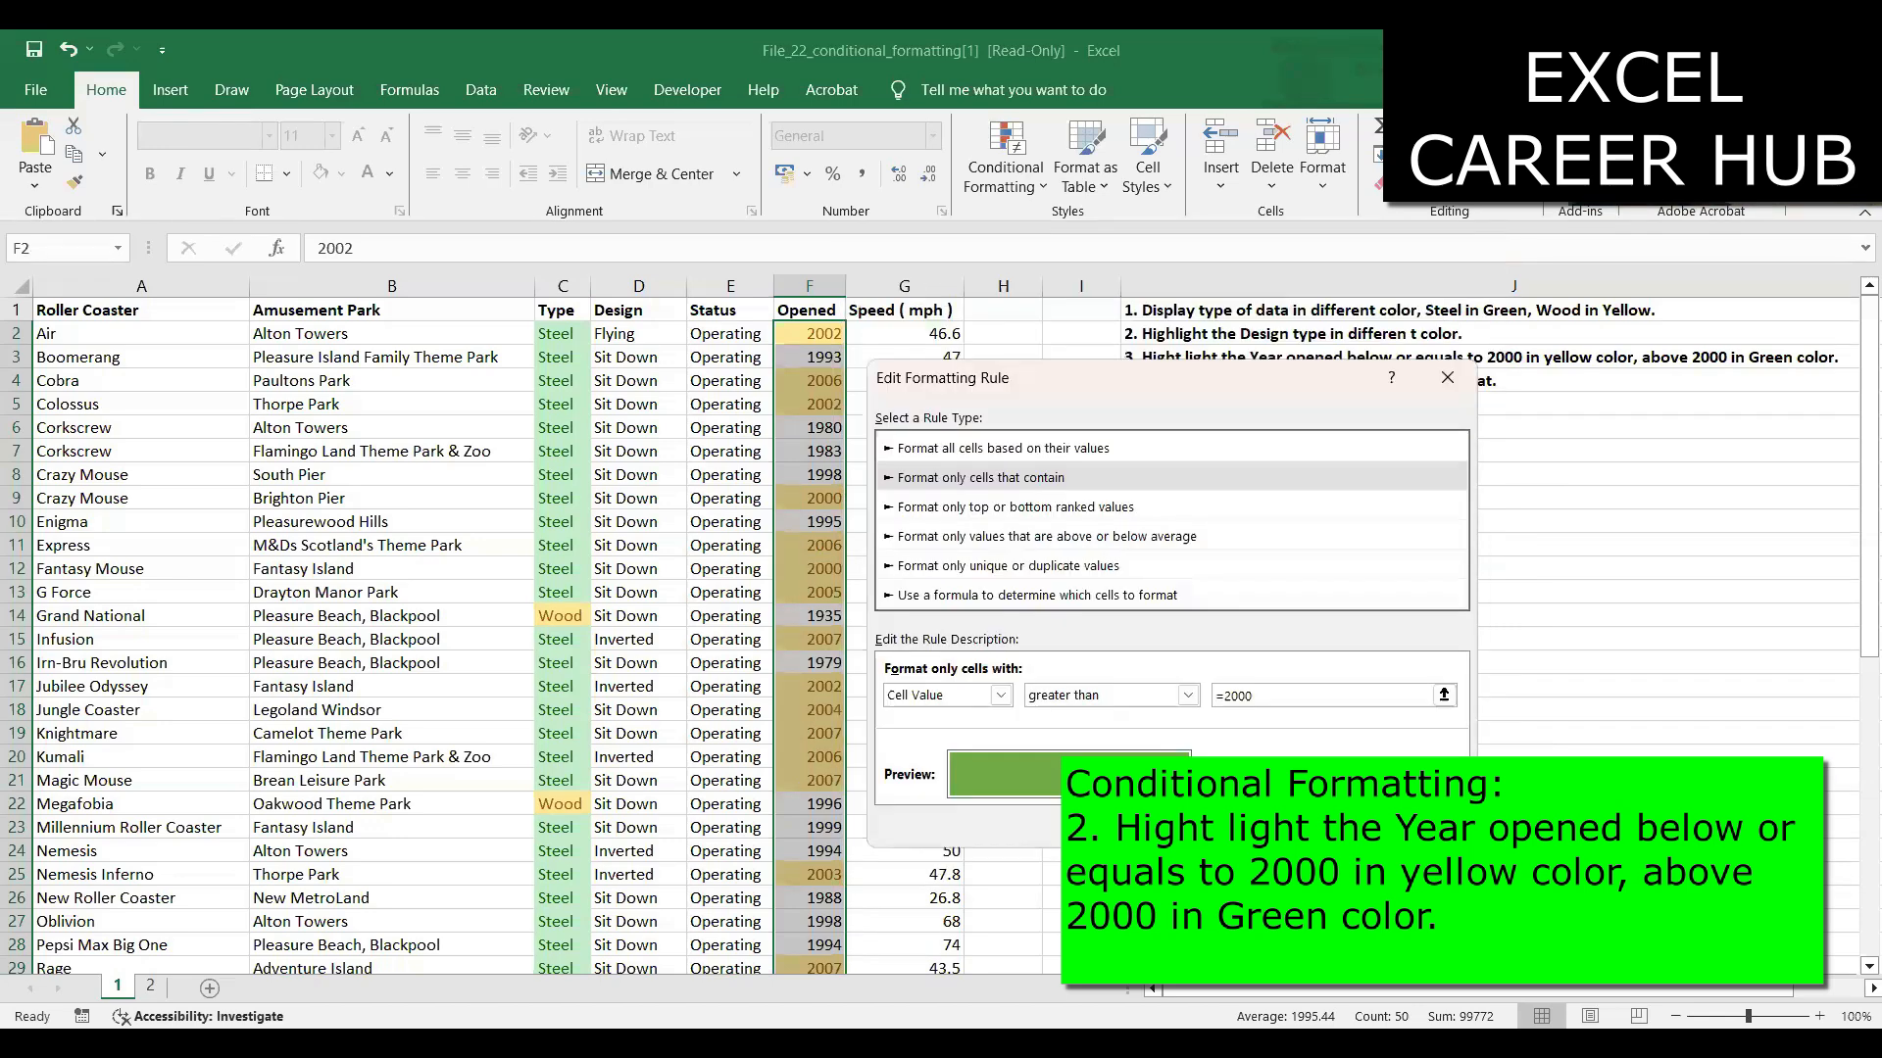
{"action": "left_click", "coordinate": [1334, 827]}
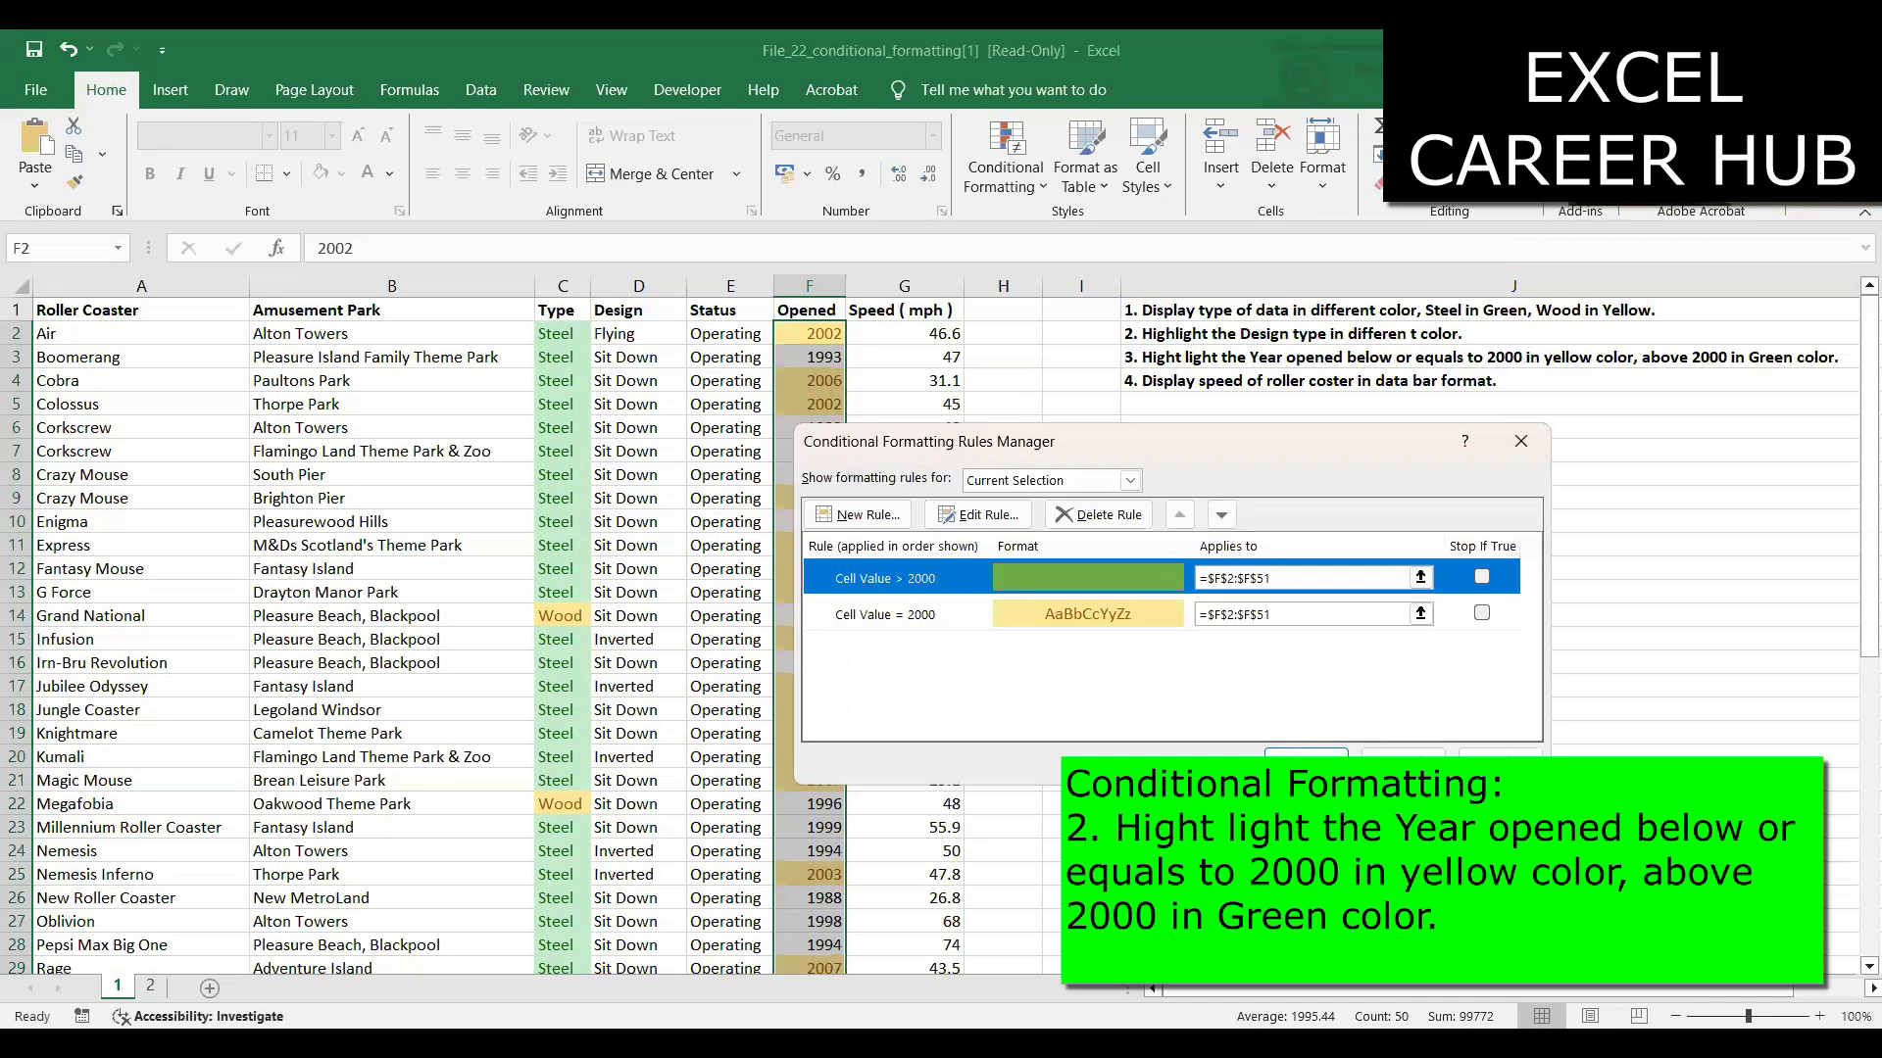
{"action": "left_click", "coordinate": [1306, 763]}
{"action": "left_click", "coordinate": [1124, 644]}
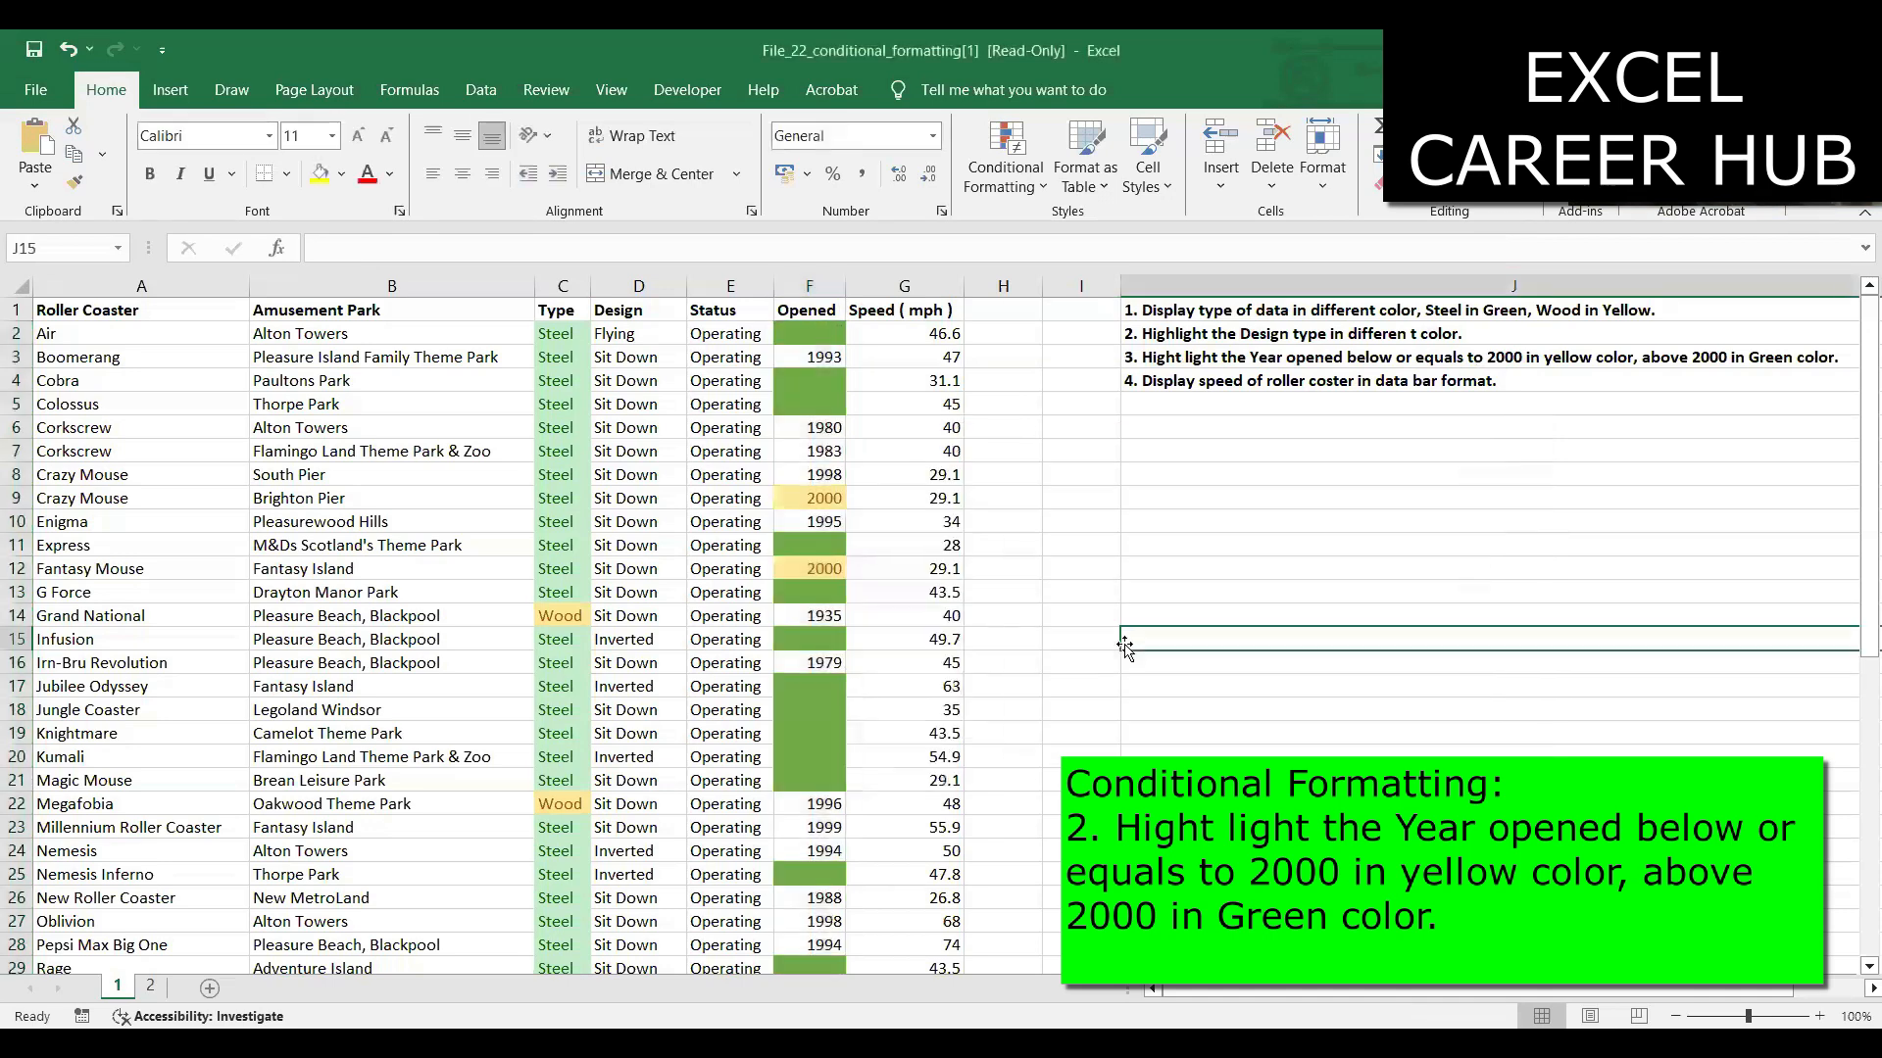
Select the Opened years F2:F51 and reopen their Greater Than 2000 formatting rule for editing
{"action": "left_click", "coordinate": [823, 694]}
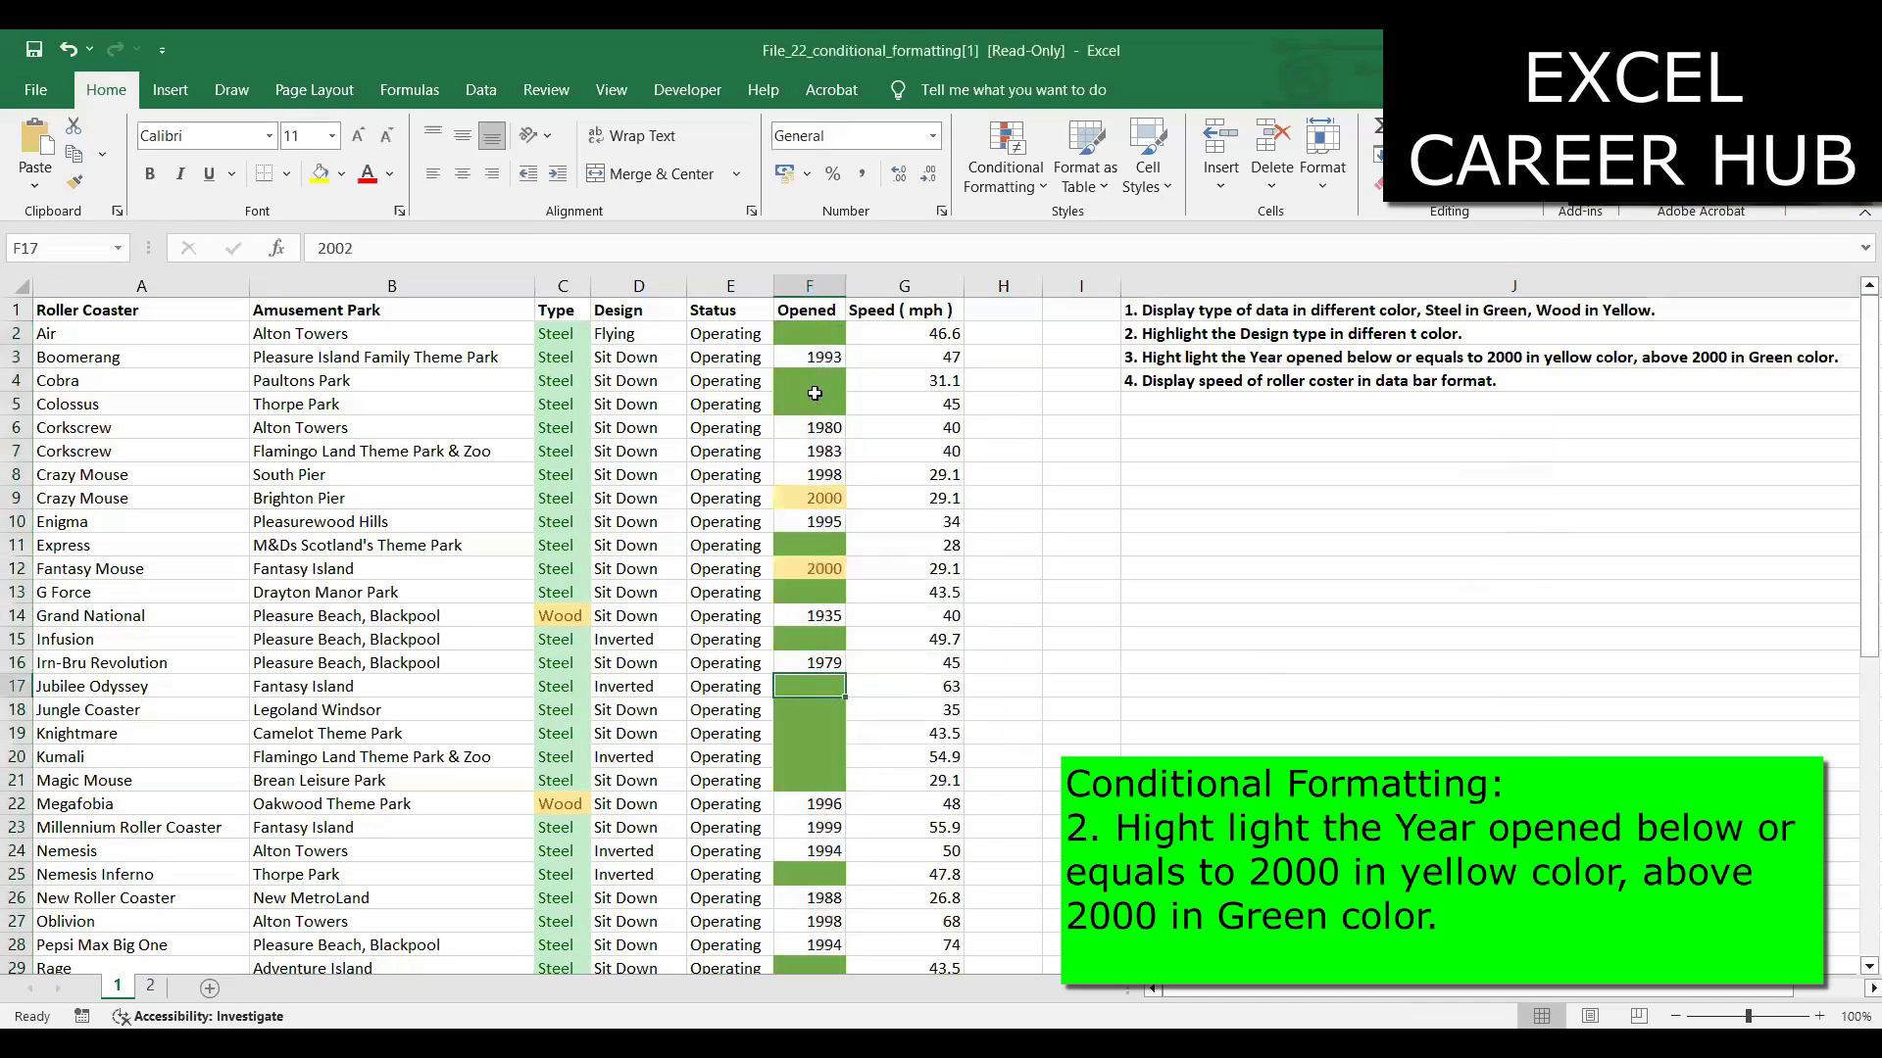
{"action": "left_click", "coordinate": [812, 343]}
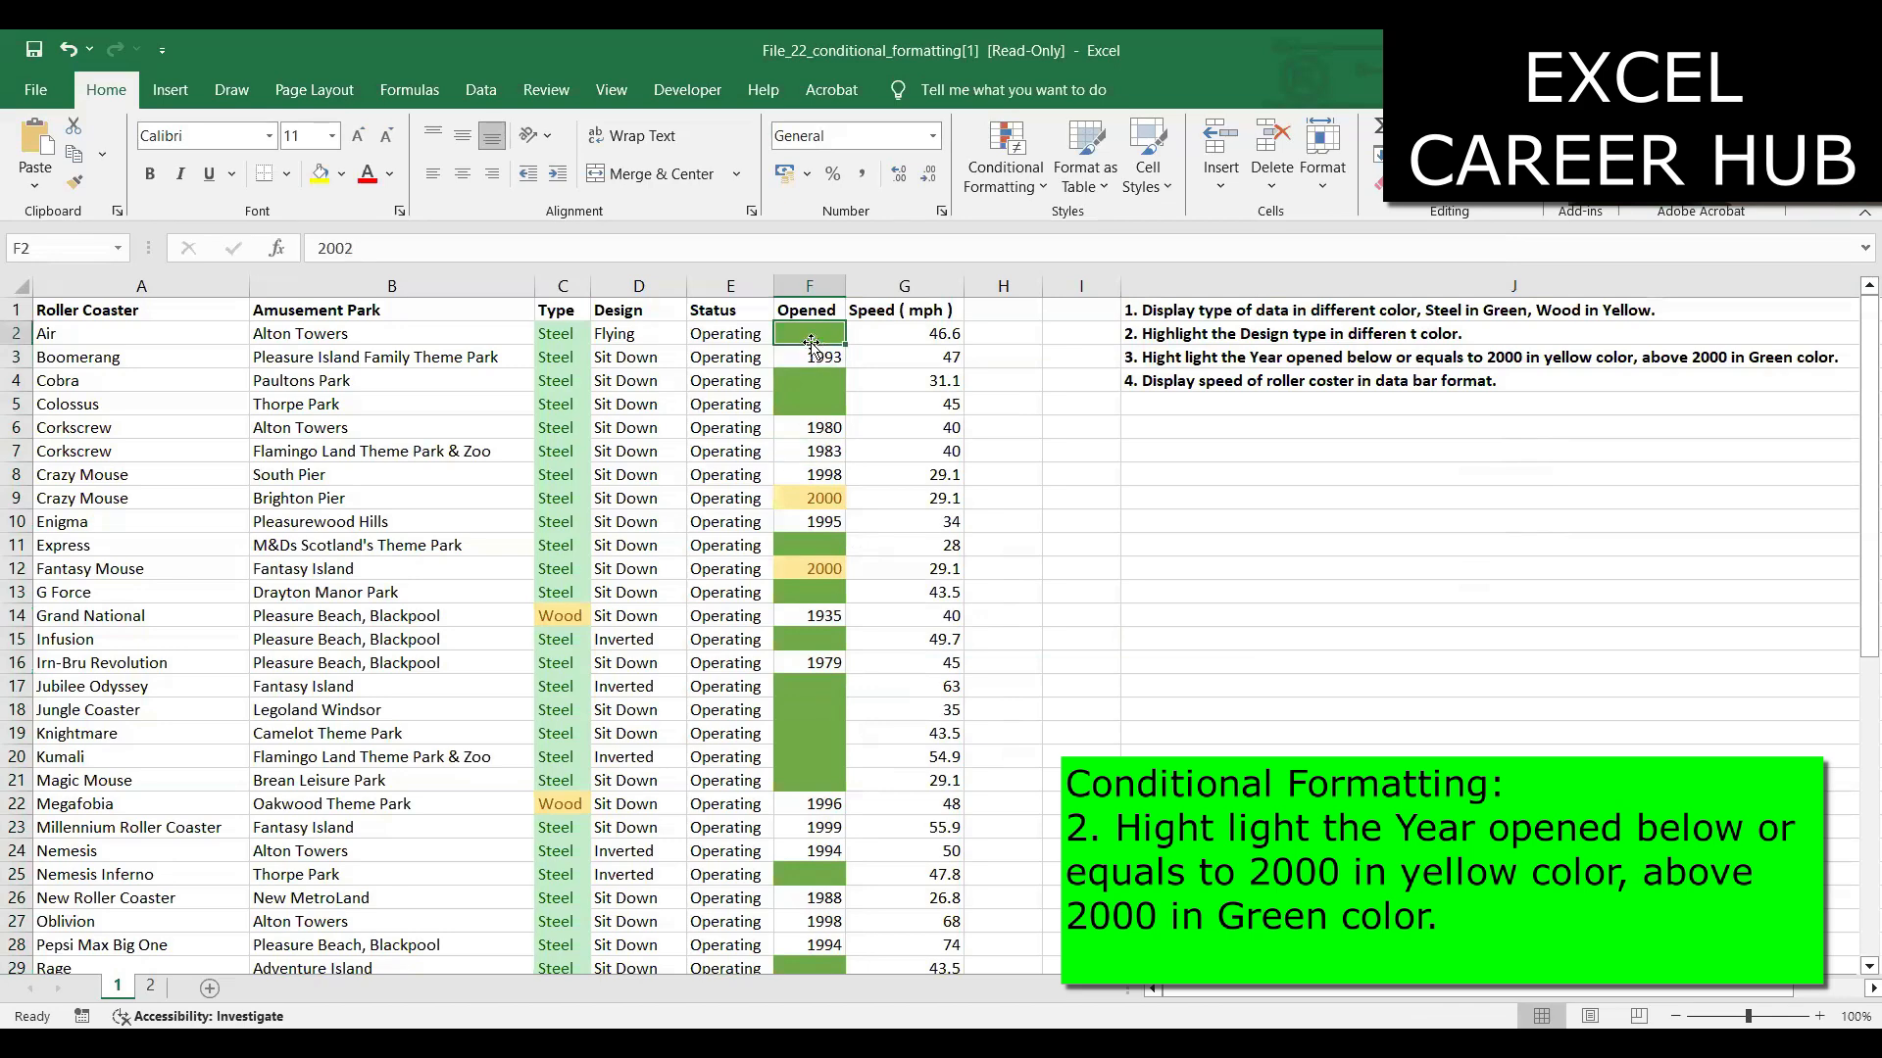
{"action": "key", "text": "ctrl+shift+Down"}
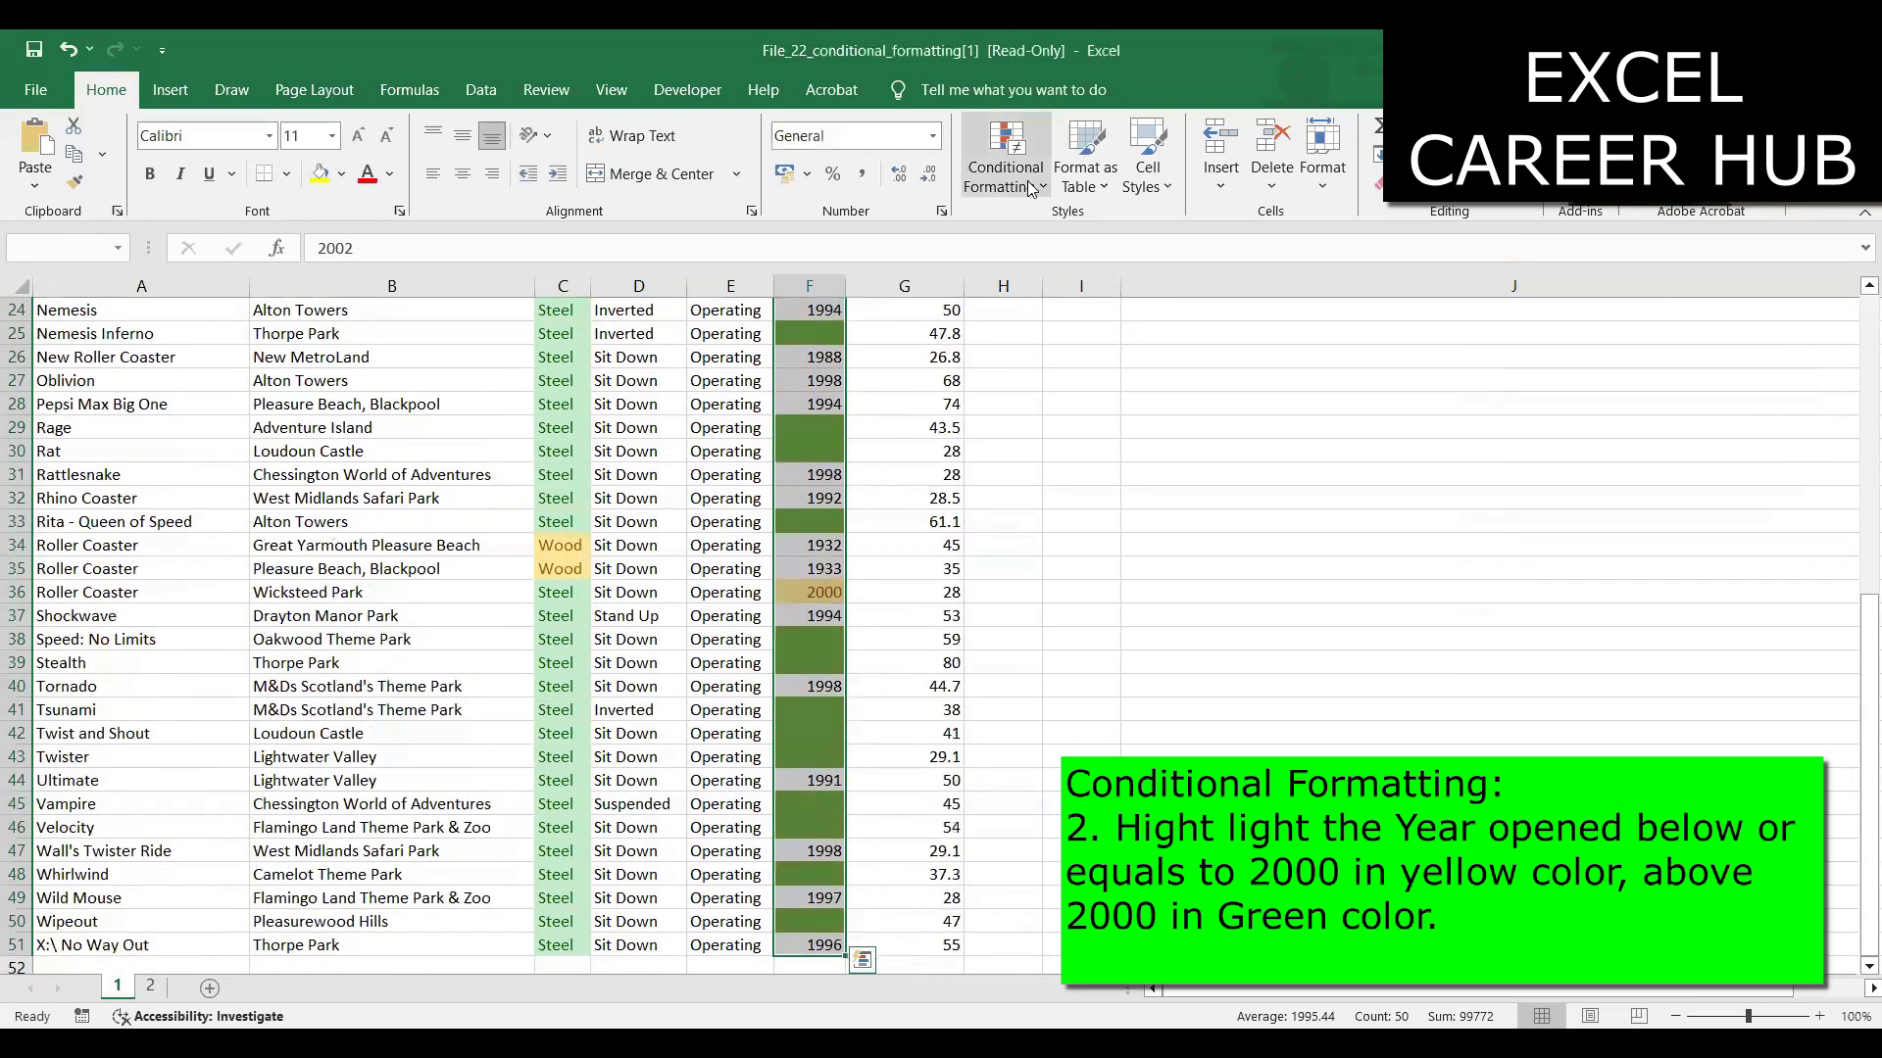
{"action": "left_click", "coordinate": [1029, 188]}
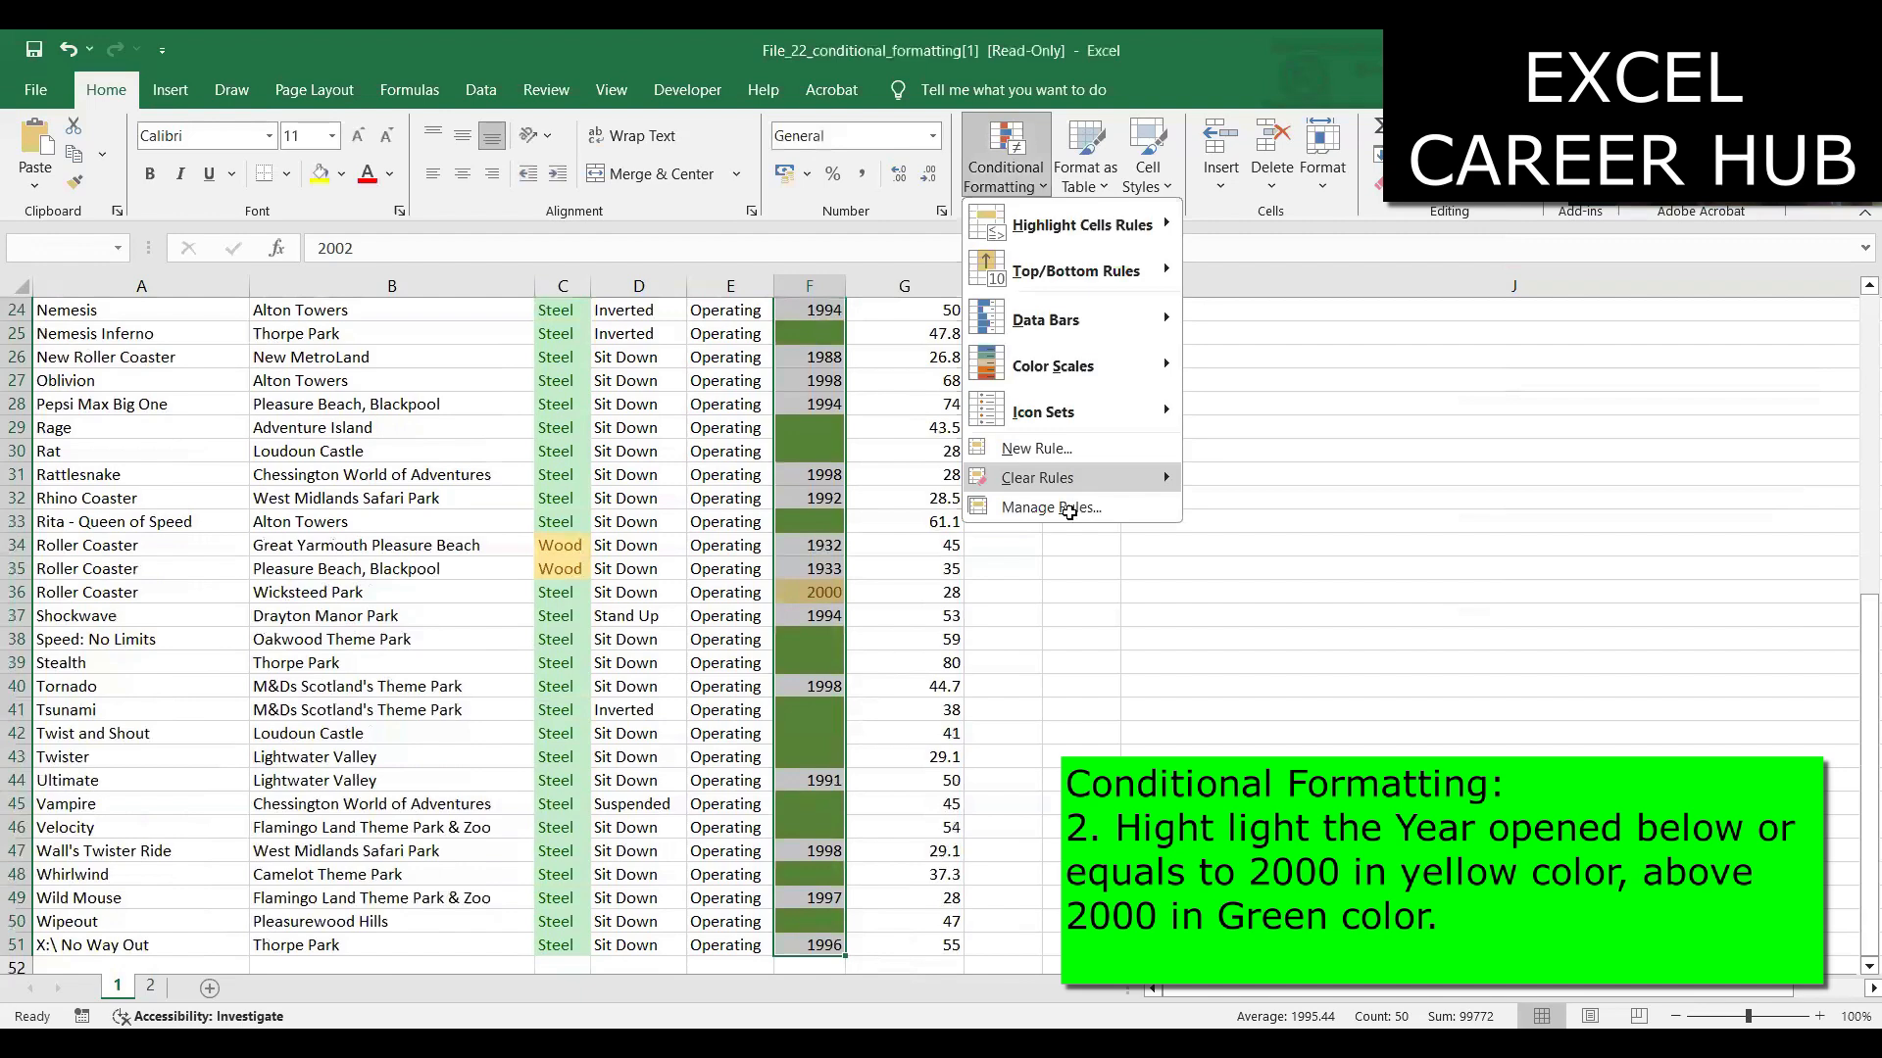
{"action": "left_click", "coordinate": [1051, 507]}
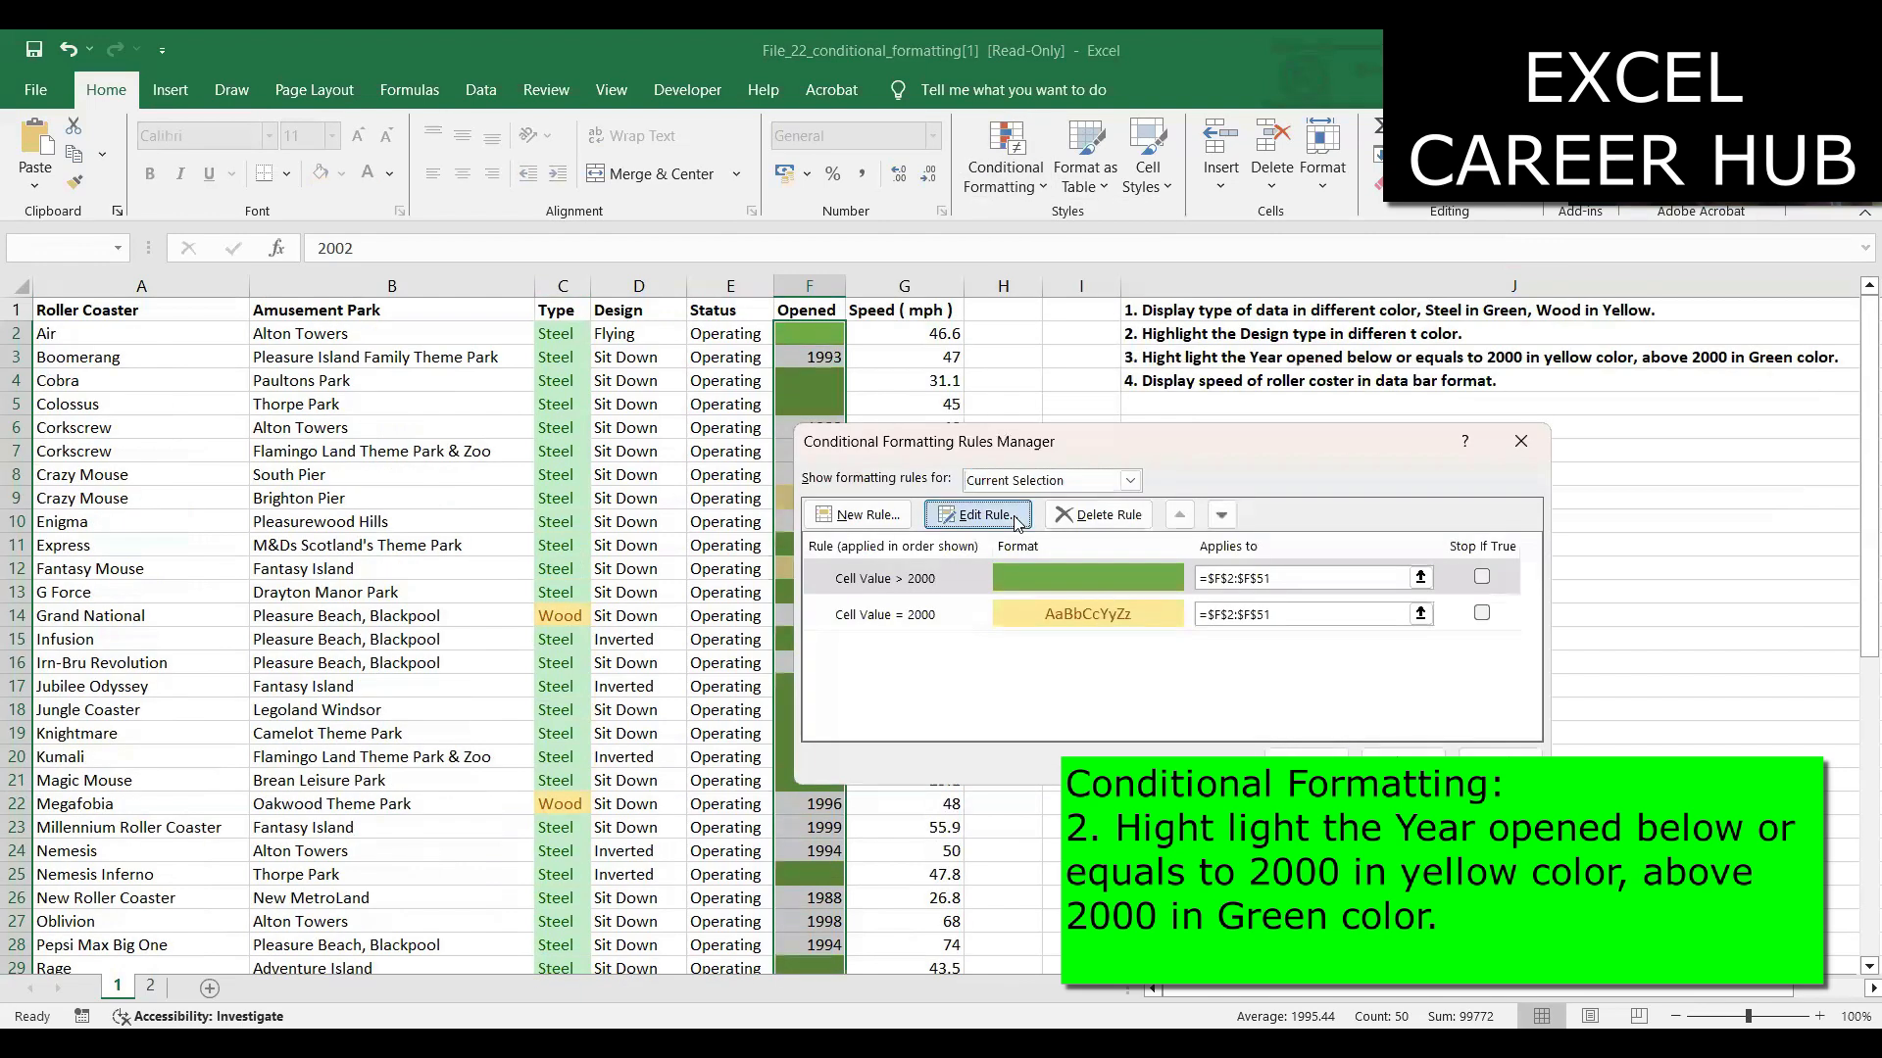
{"action": "left_click", "coordinate": [978, 515]}
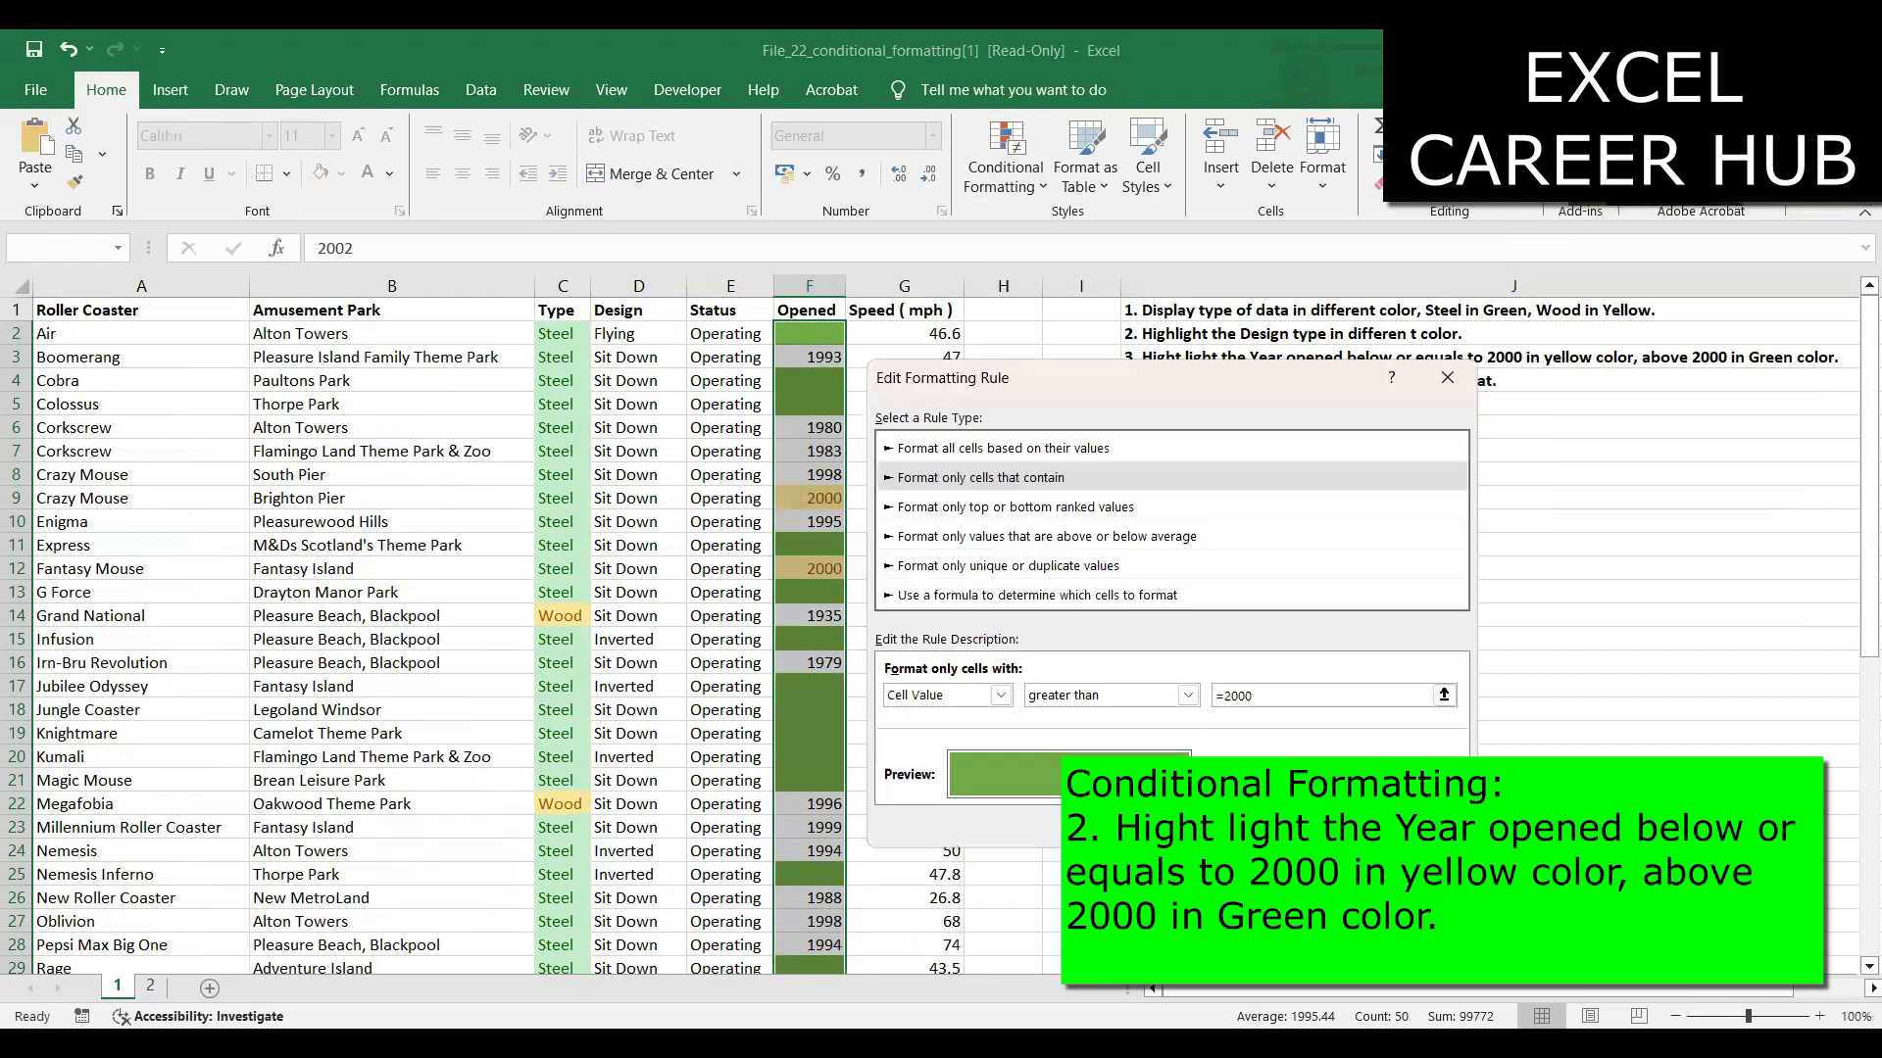
Set the font colour of the Greater Than 2000 rule to black, apply the change and deselect the column
{"action": "left_click", "coordinate": [1377, 777]}
{"action": "left_click", "coordinate": [970, 302]}
{"action": "left_click", "coordinate": [1295, 507]}
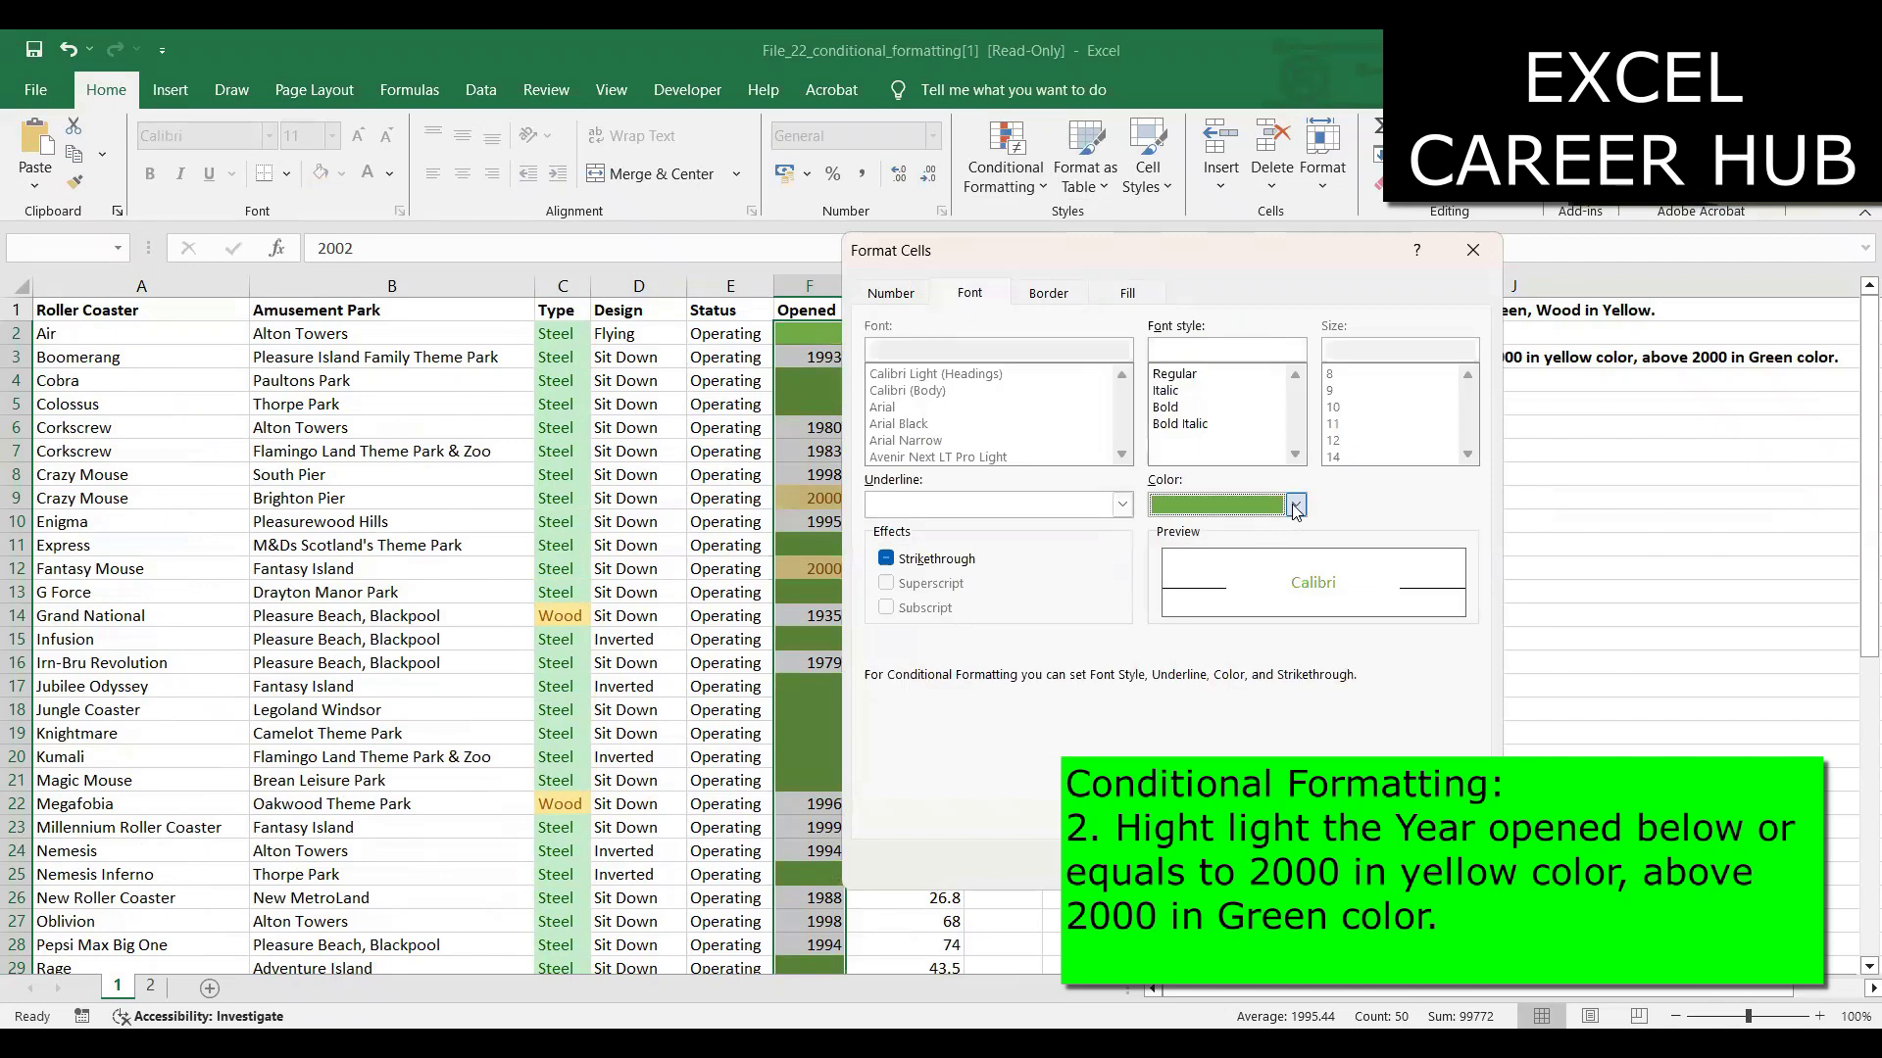
{"action": "left_click", "coordinate": [1201, 594]}
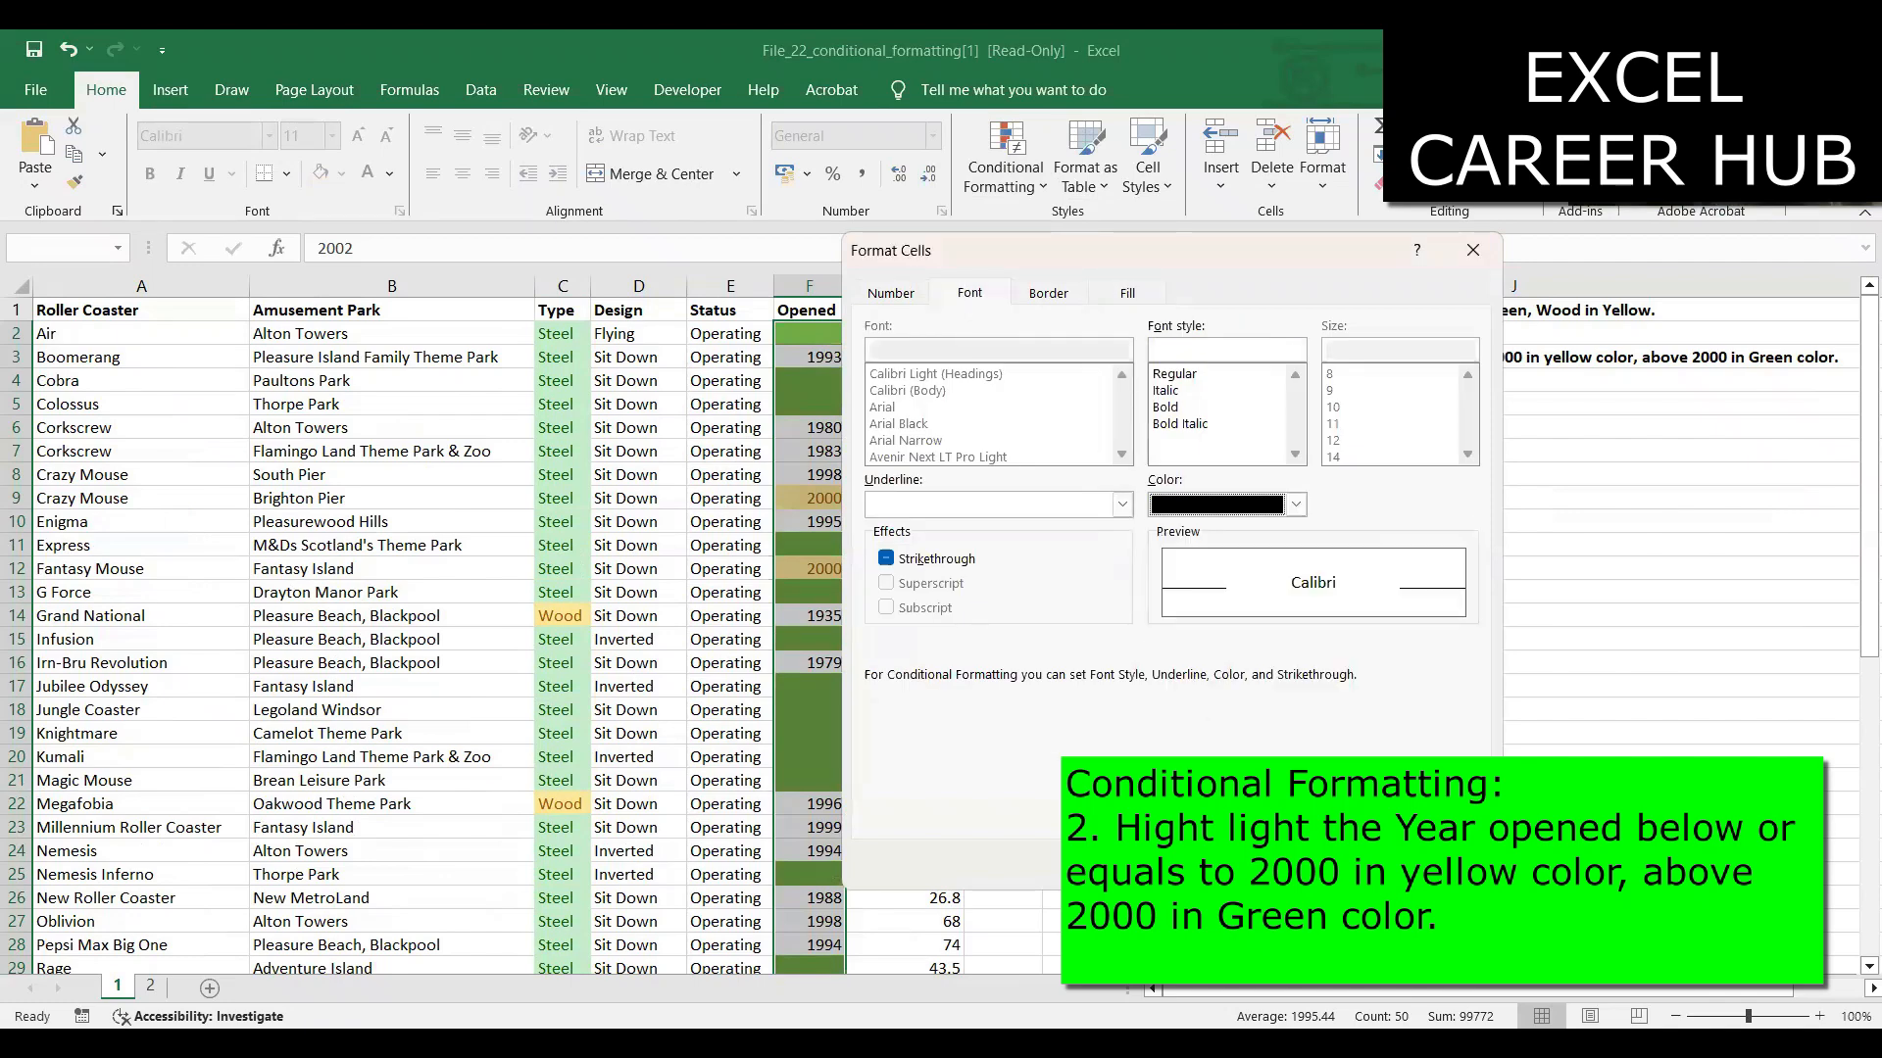
{"action": "left_click", "coordinate": [1362, 865]}
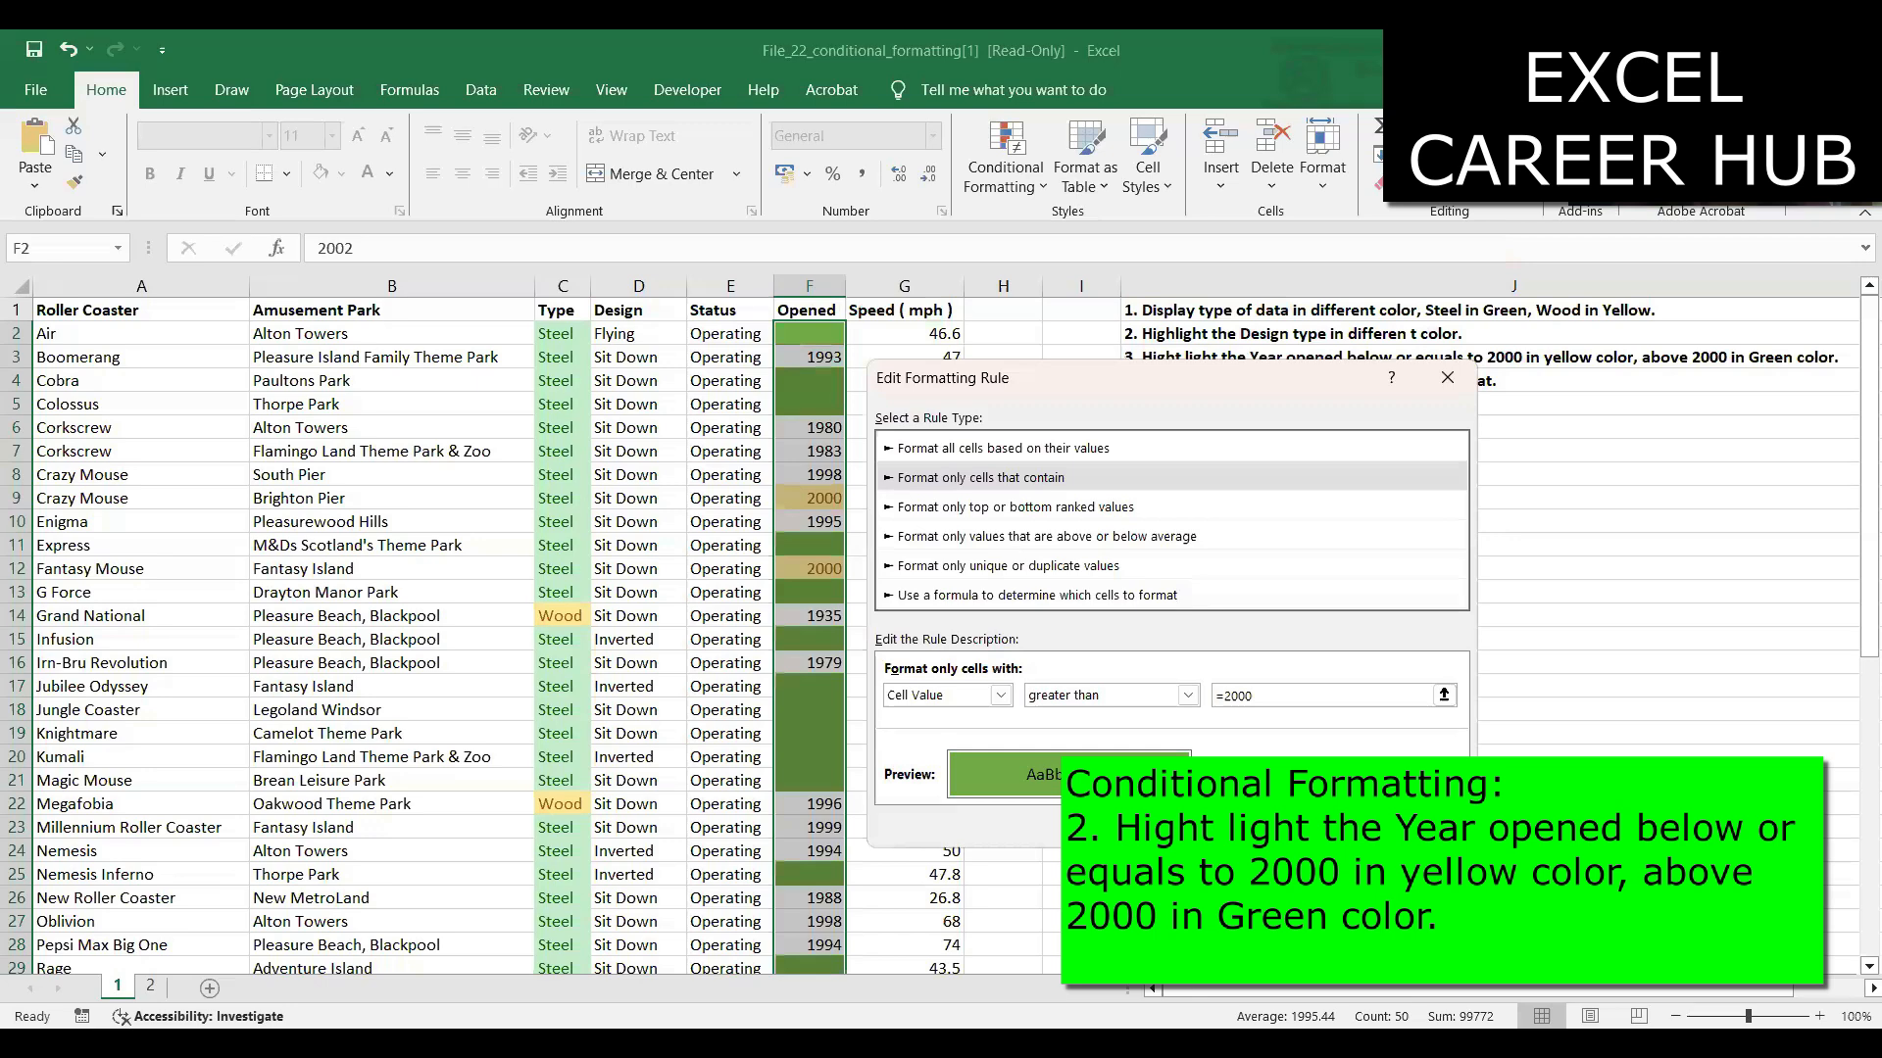
{"action": "left_click", "coordinate": [1334, 826]}
{"action": "left_click", "coordinate": [1308, 767]}
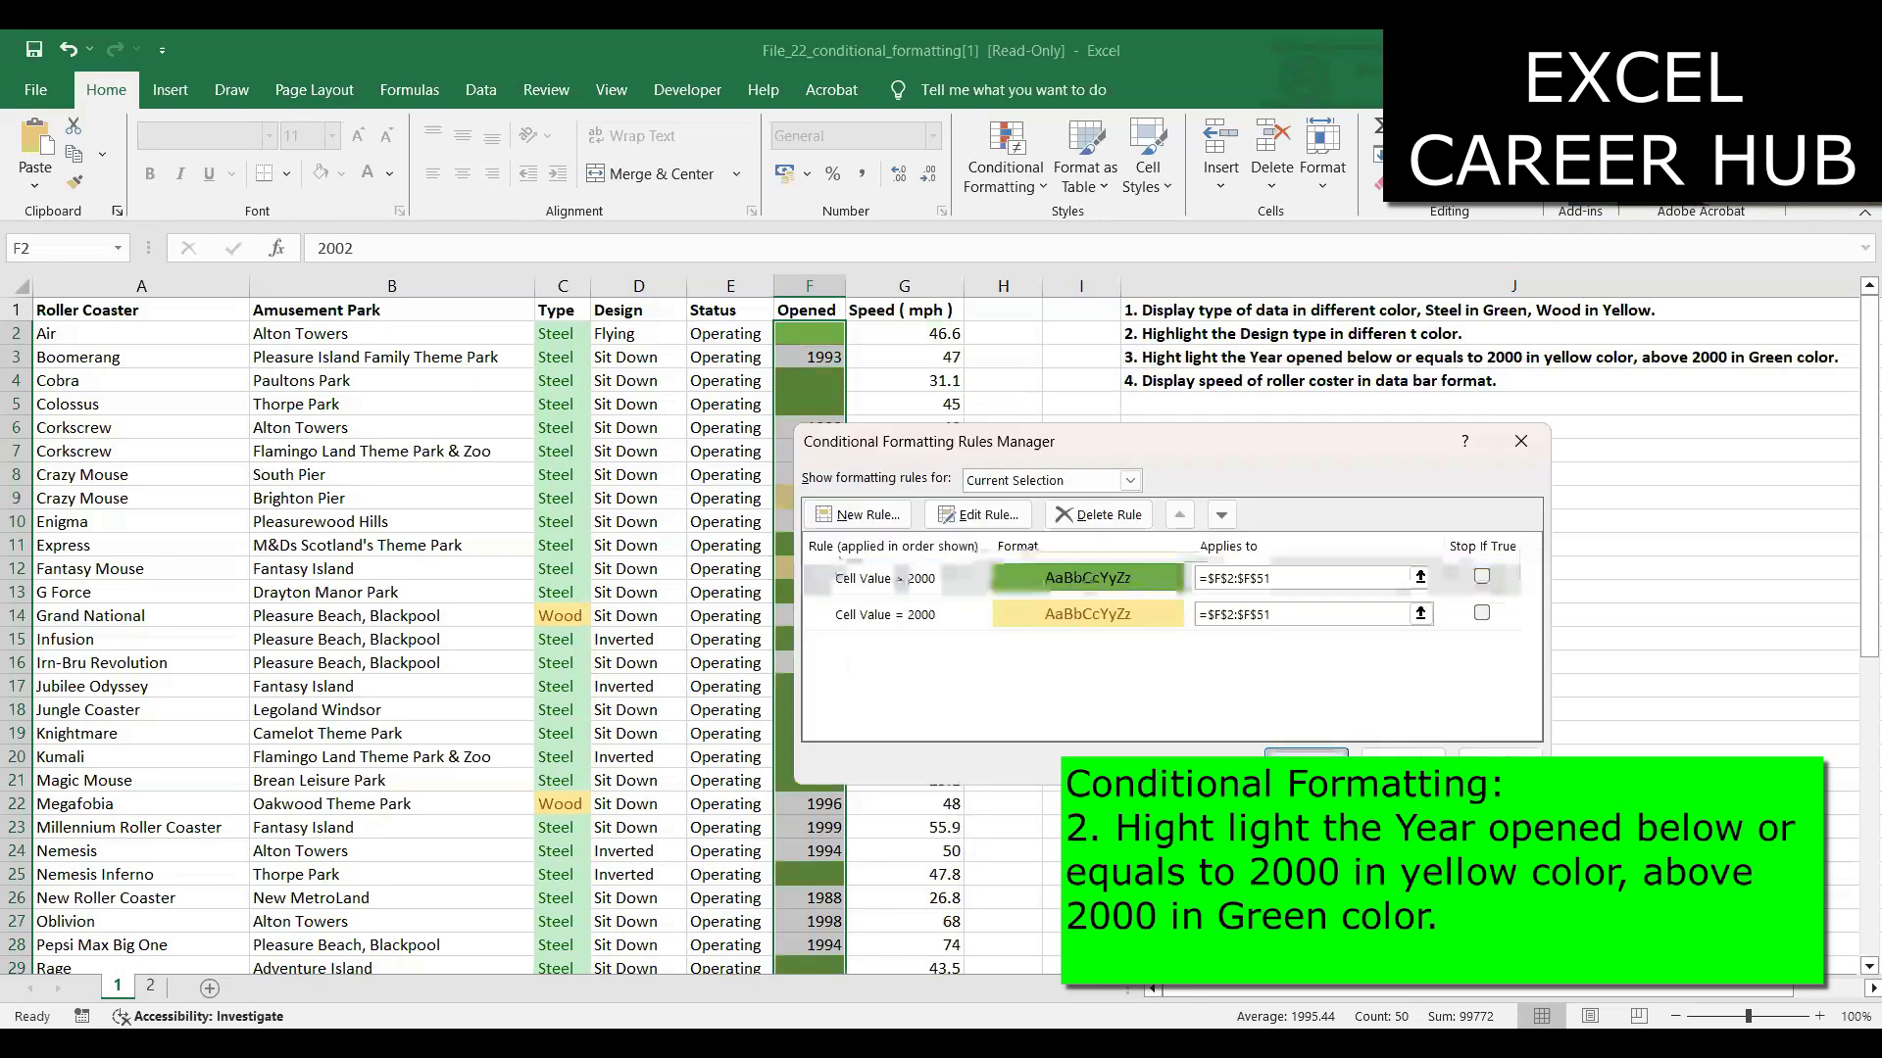
{"action": "left_click", "coordinate": [1083, 447]}
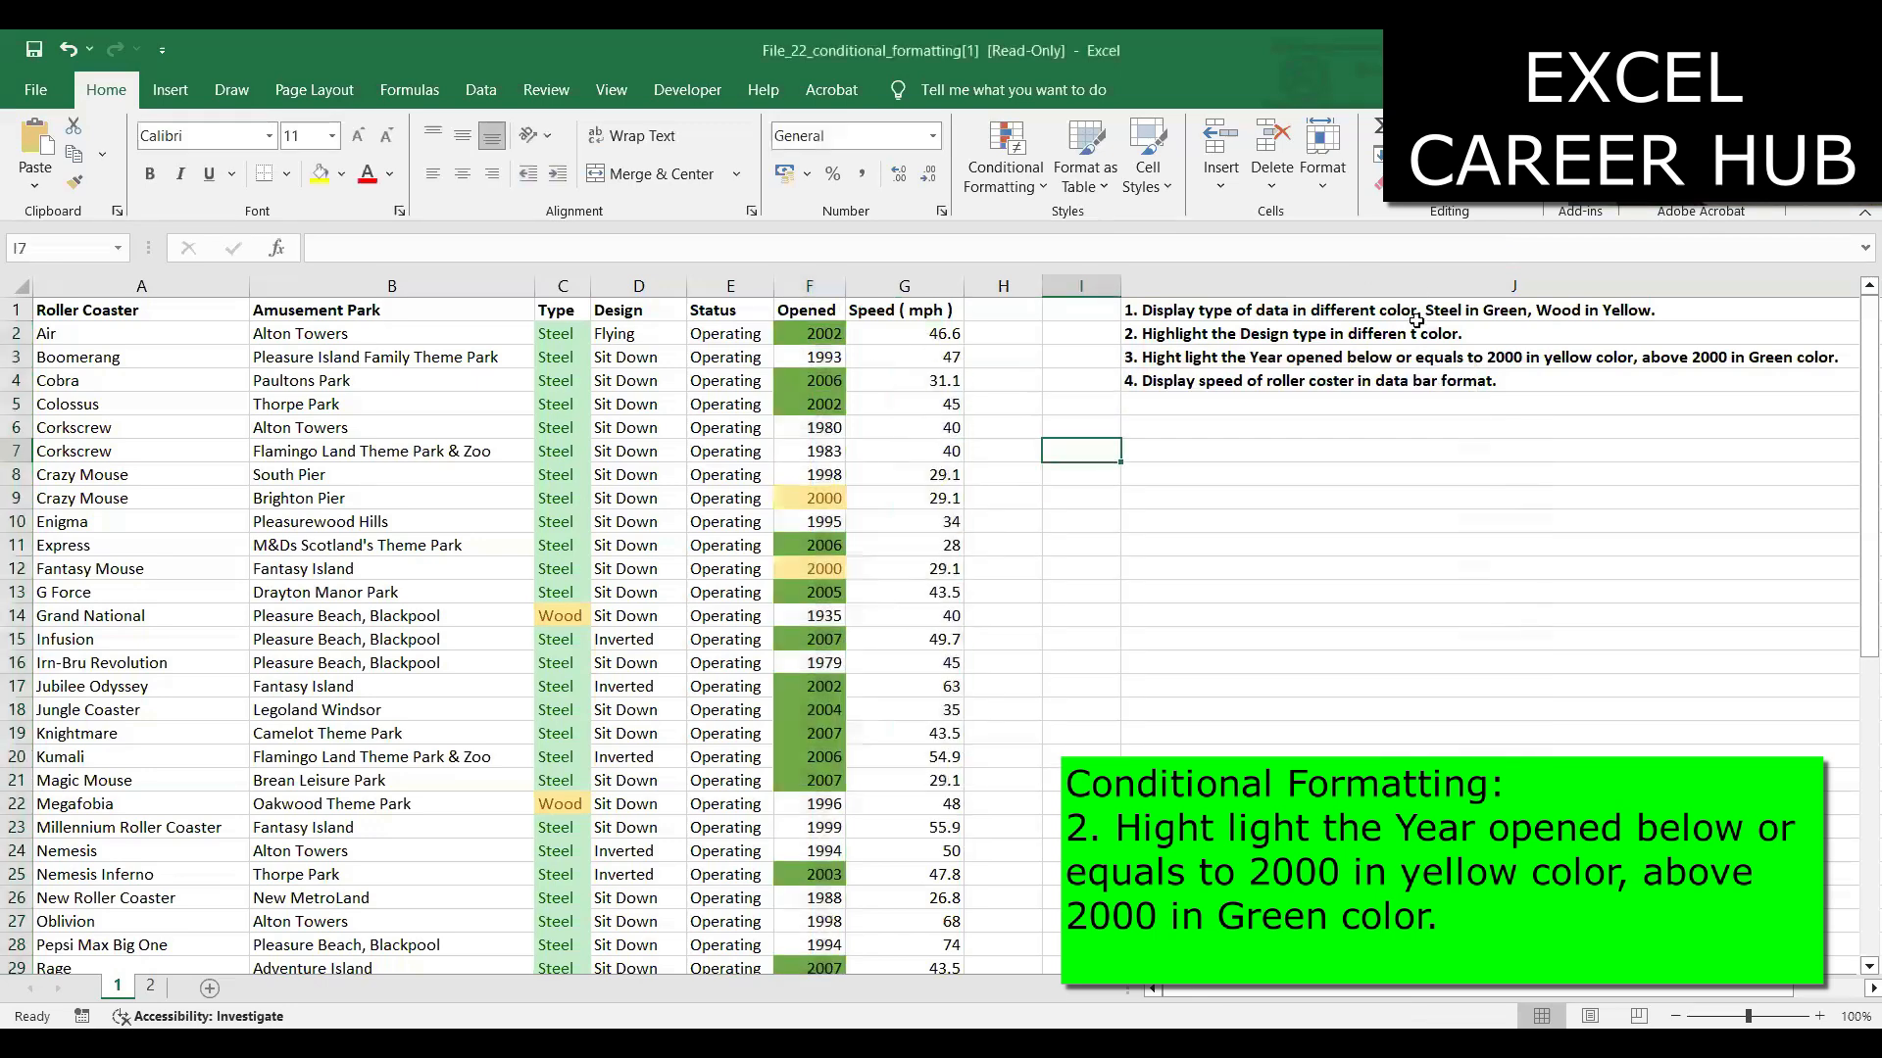
Examine the data bar task in J4 and the year highlighting in the Opened column down to row 51
{"action": "left_click", "coordinate": [1438, 384]}
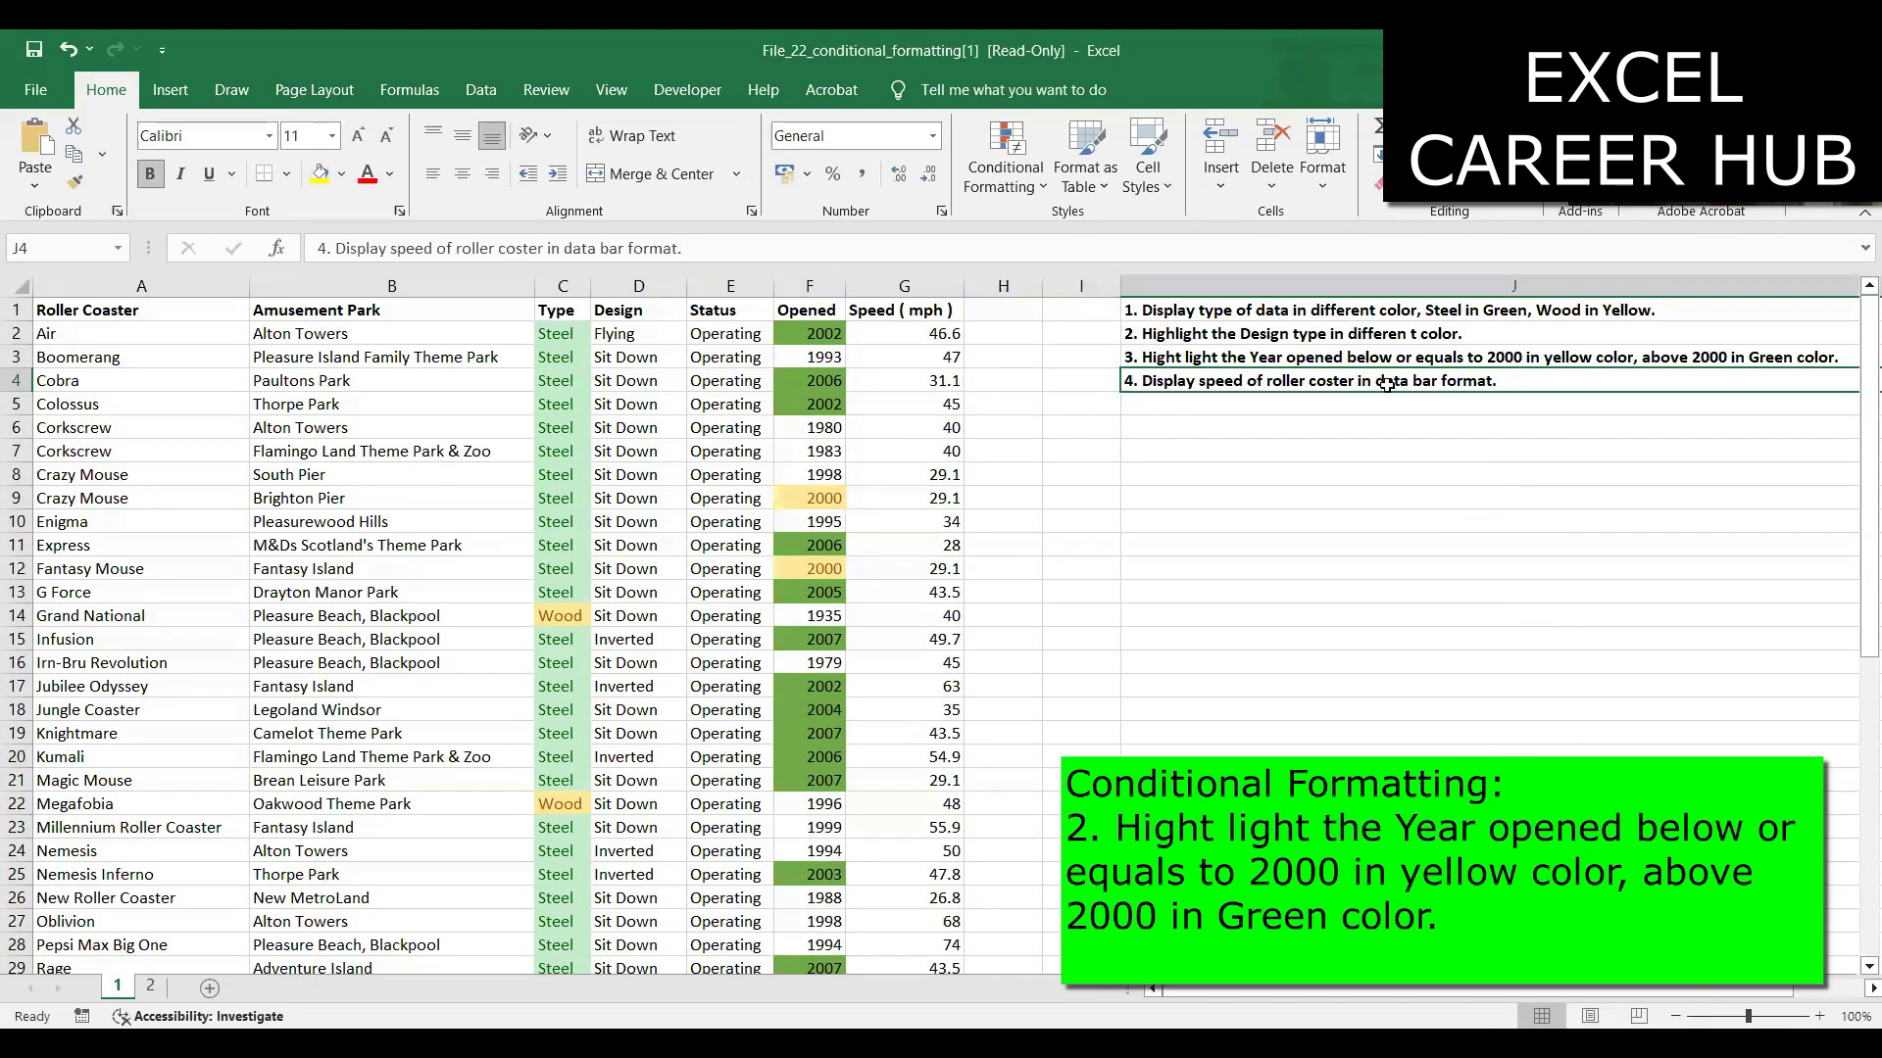
{"action": "left_click", "coordinate": [796, 344]}
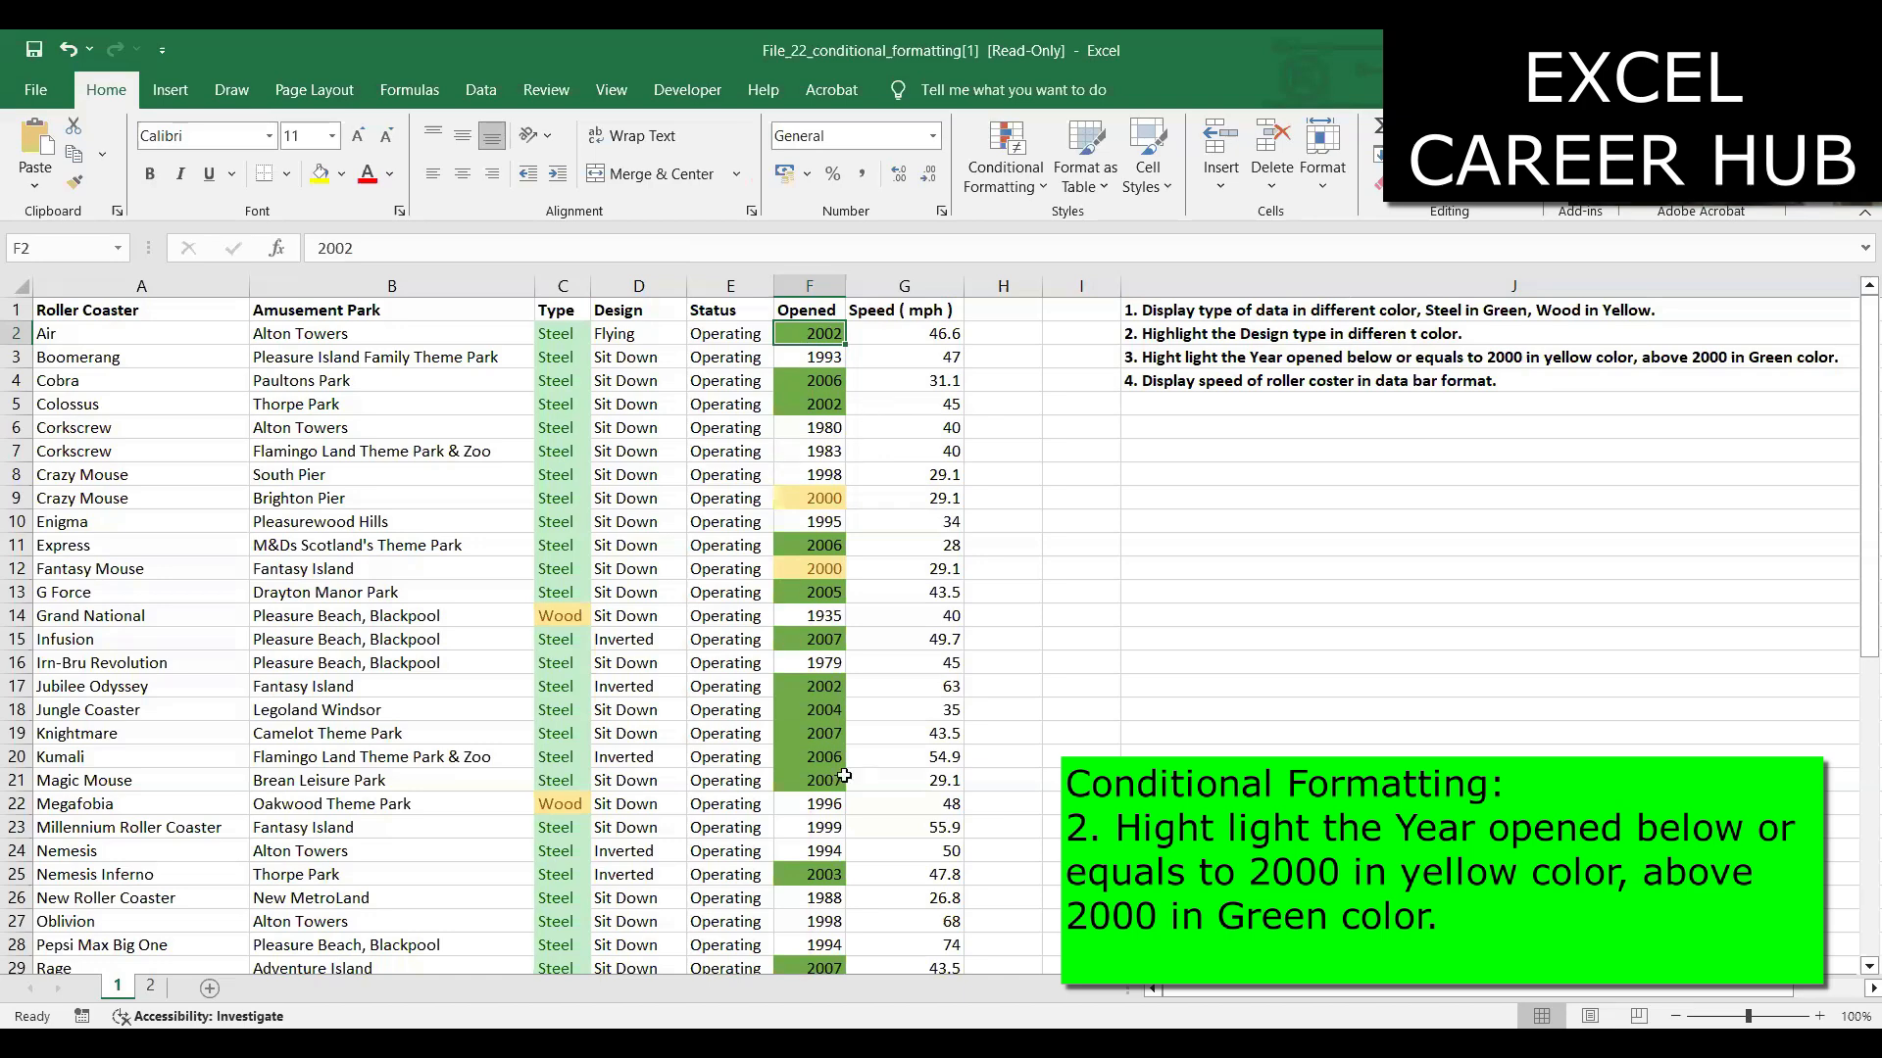
{"action": "scroll", "coordinate": [843, 776], "scroll_direction": "down", "scroll_amount": 13}
{"action": "scroll", "coordinate": [844, 776], "scroll_direction": "up", "scroll_amount": 8}
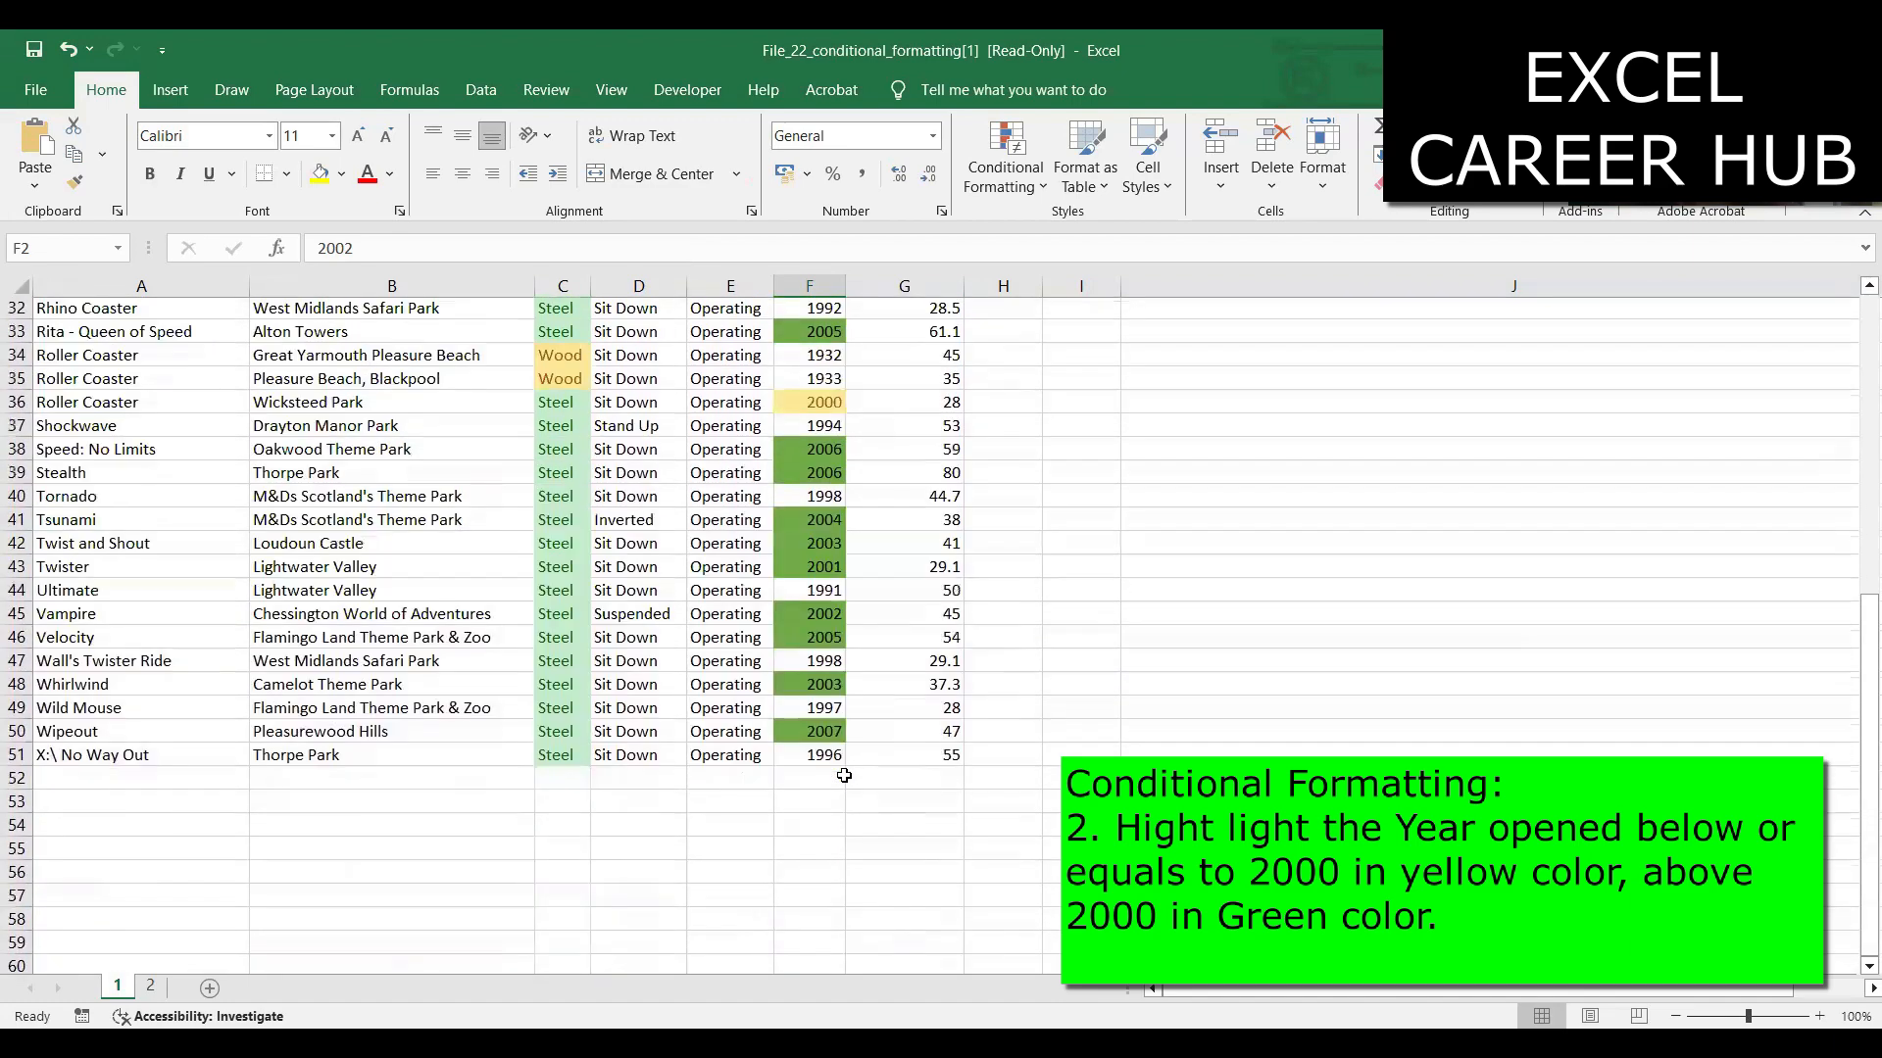
{"action": "scroll", "coordinate": [843, 776], "scroll_direction": "up", "scroll_amount": 5}
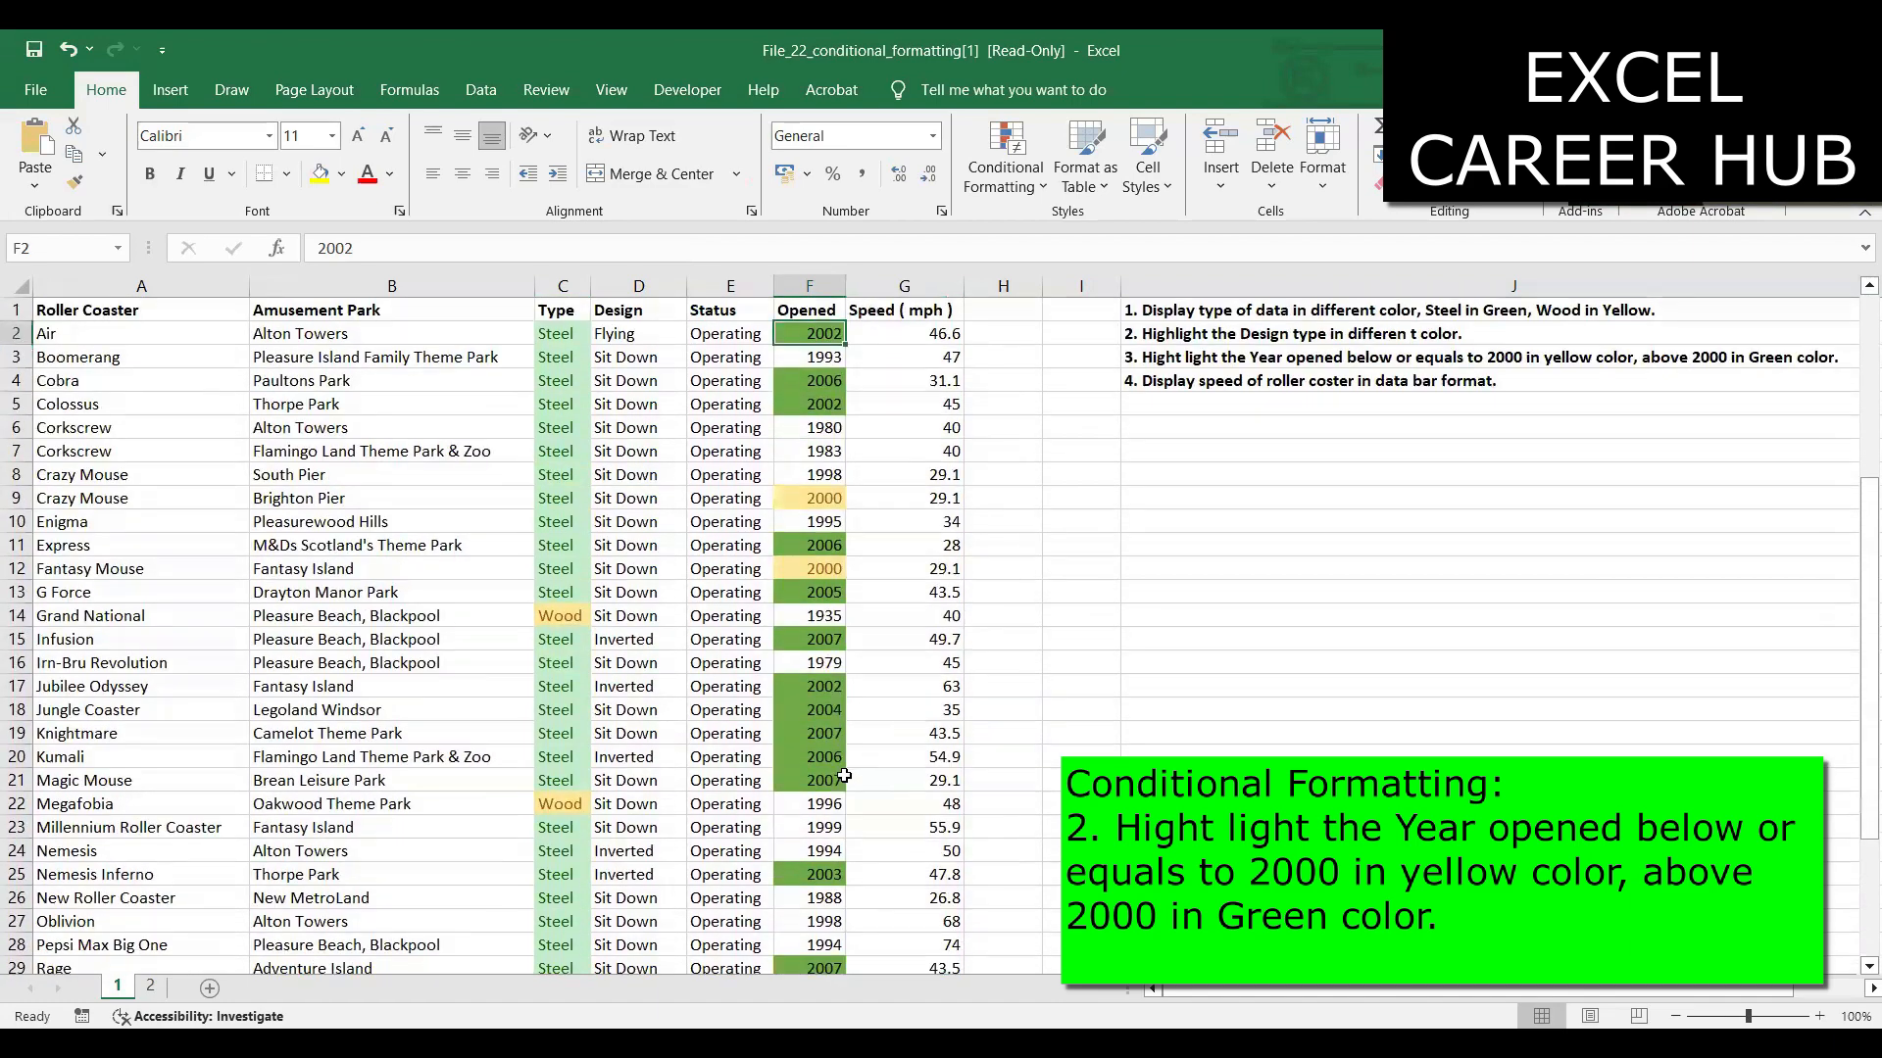
Select the Opened years F2:F51 and start a Less Than highlight rule for them
{"action": "scroll", "coordinate": [828, 591], "scroll_direction": "down", "scroll_amount": 6}
{"action": "scroll", "coordinate": [828, 591], "scroll_direction": "up", "scroll_amount": 6}
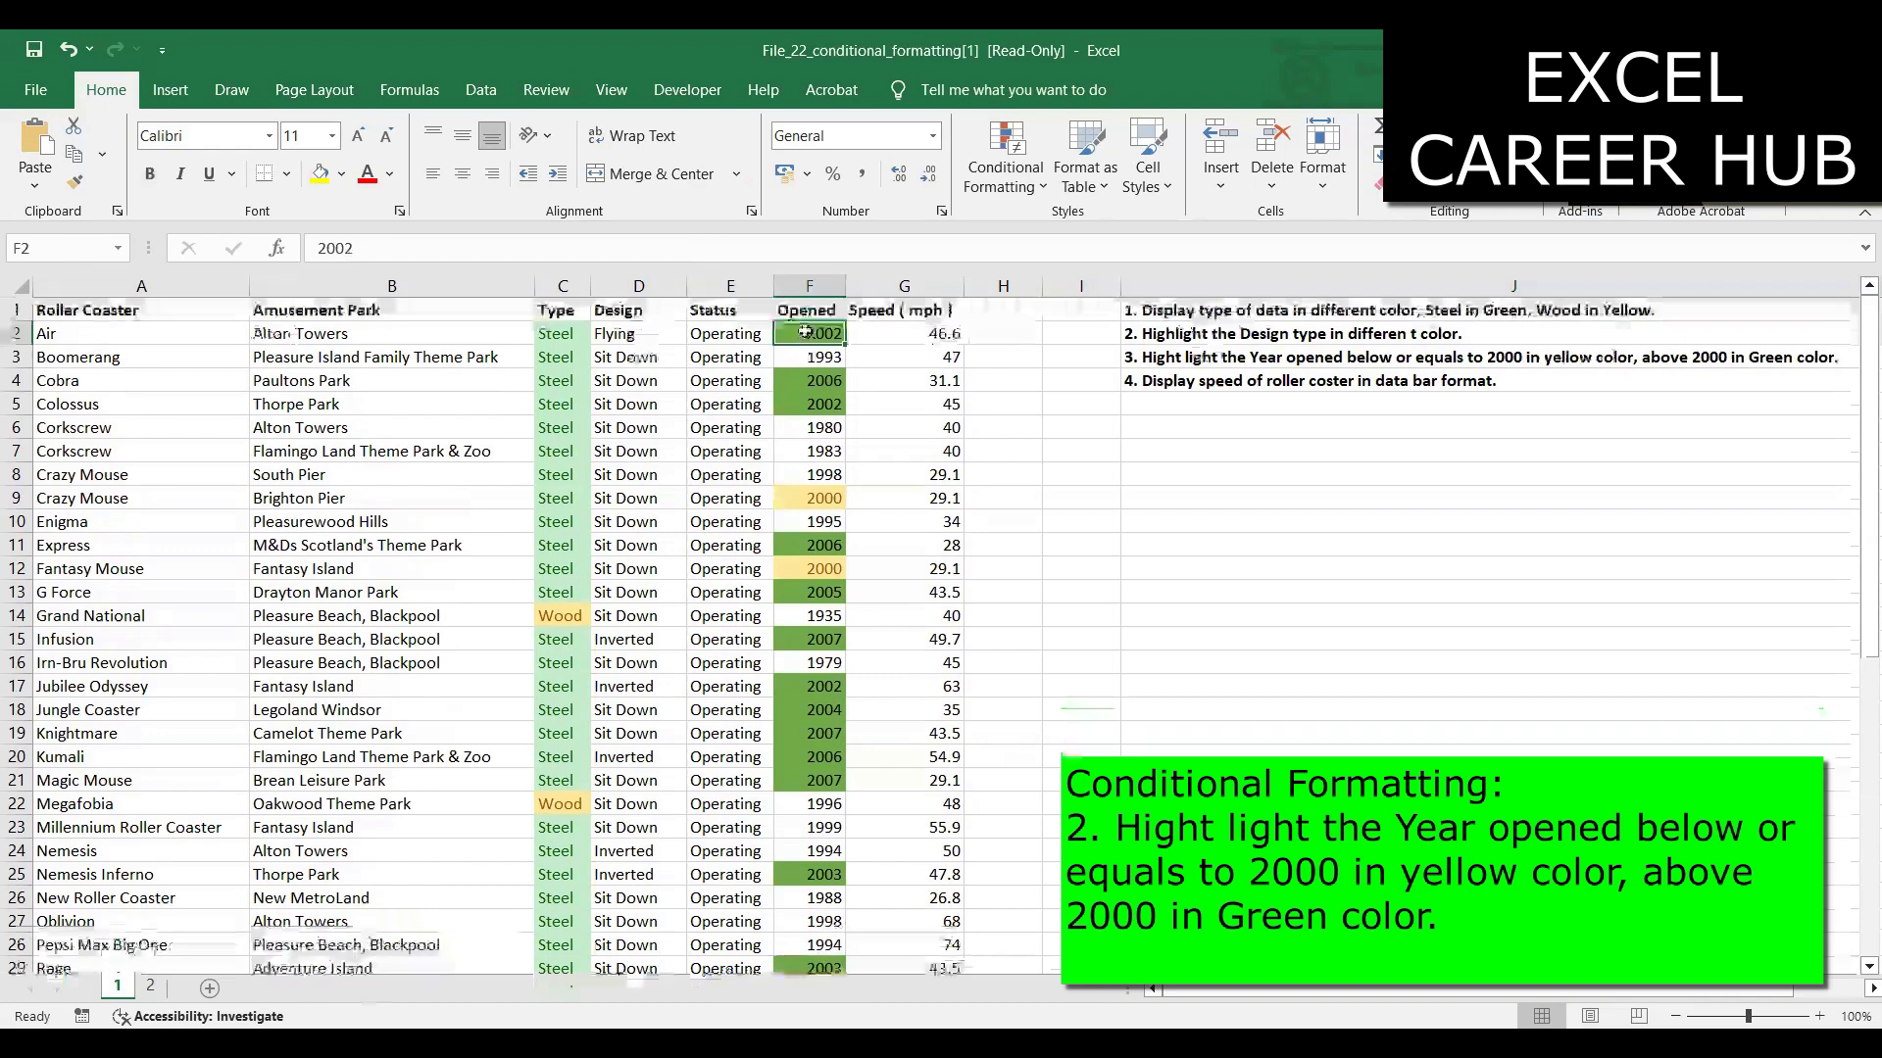
{"action": "key", "text": "ctrl+shift+Down"}
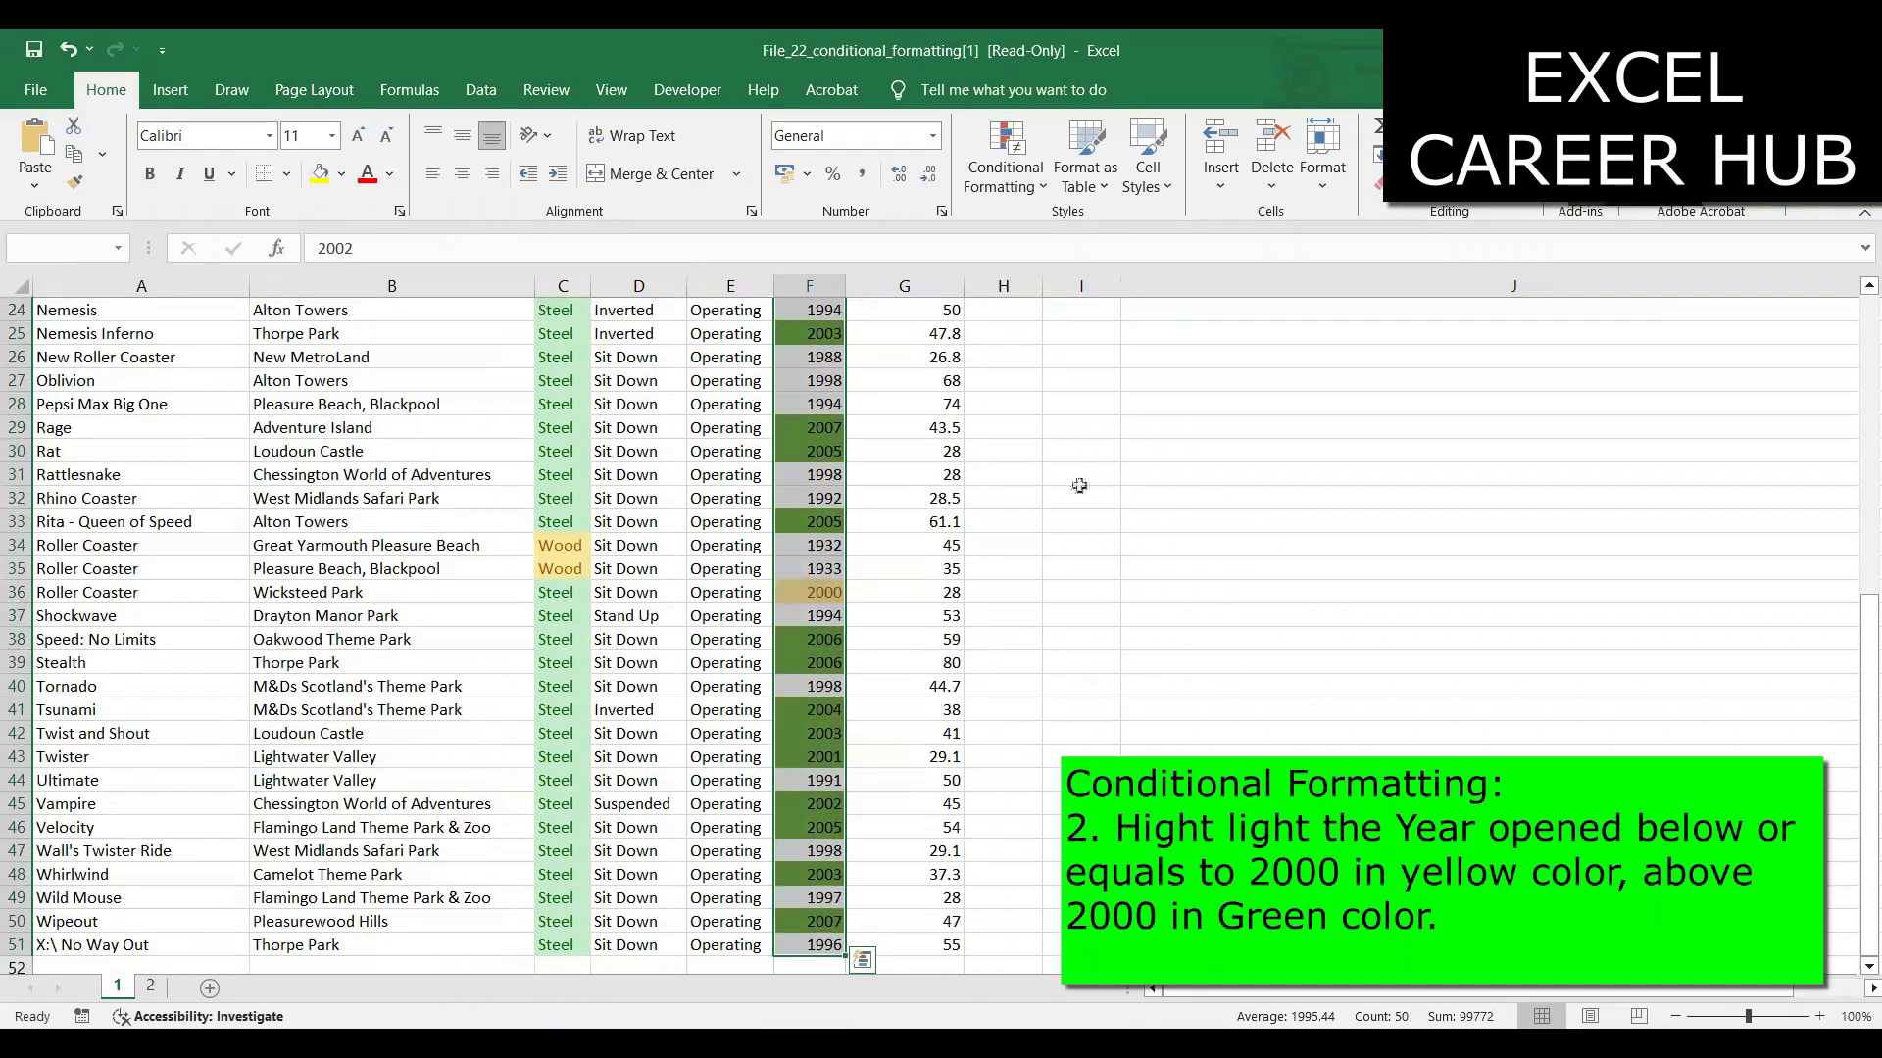
{"action": "scroll", "coordinate": [1079, 483], "scroll_direction": "up", "scroll_amount": 8}
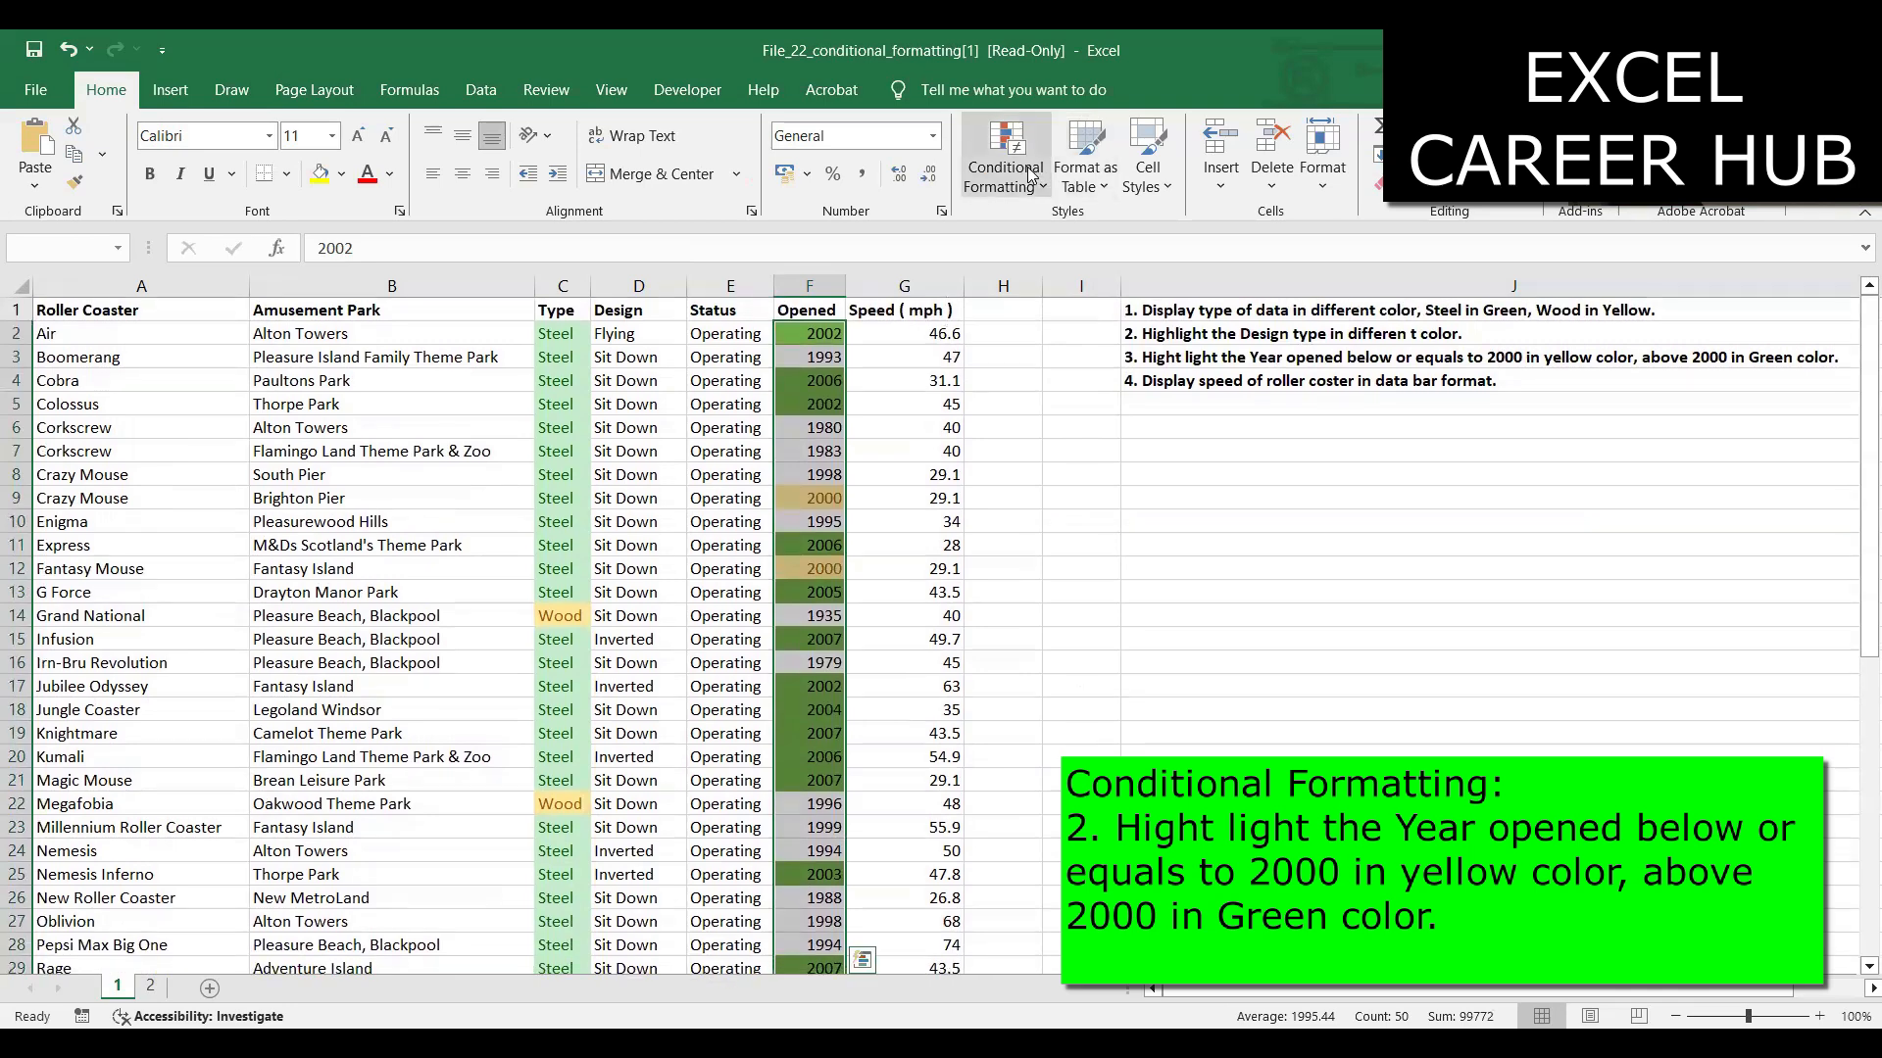
{"action": "left_click", "coordinate": [1027, 167]}
{"action": "mouse_move", "coordinate": [1137, 231]}
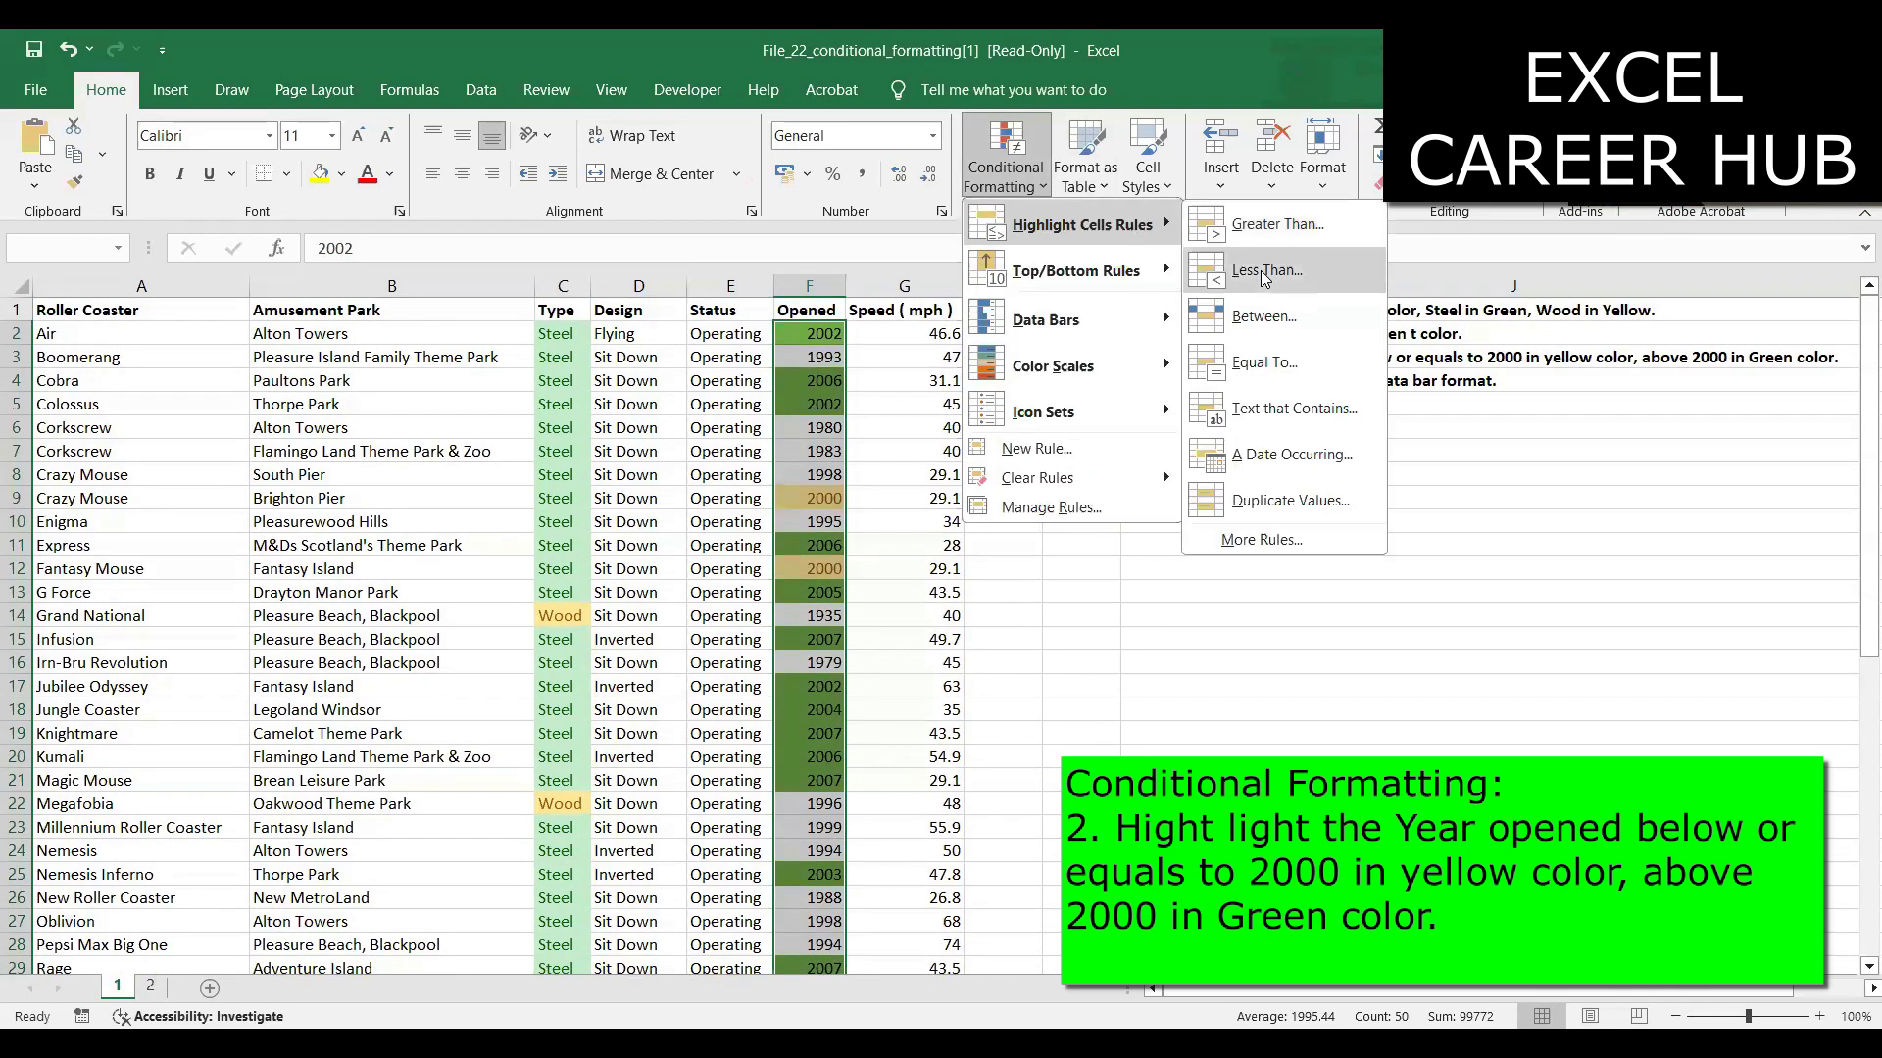
{"action": "left_click", "coordinate": [1265, 275]}
Set the Less Than rule's threshold to 2001 with yellow fill and dark yellow text, apply it and deselect the column
{"action": "left_click", "coordinate": [1031, 607]}
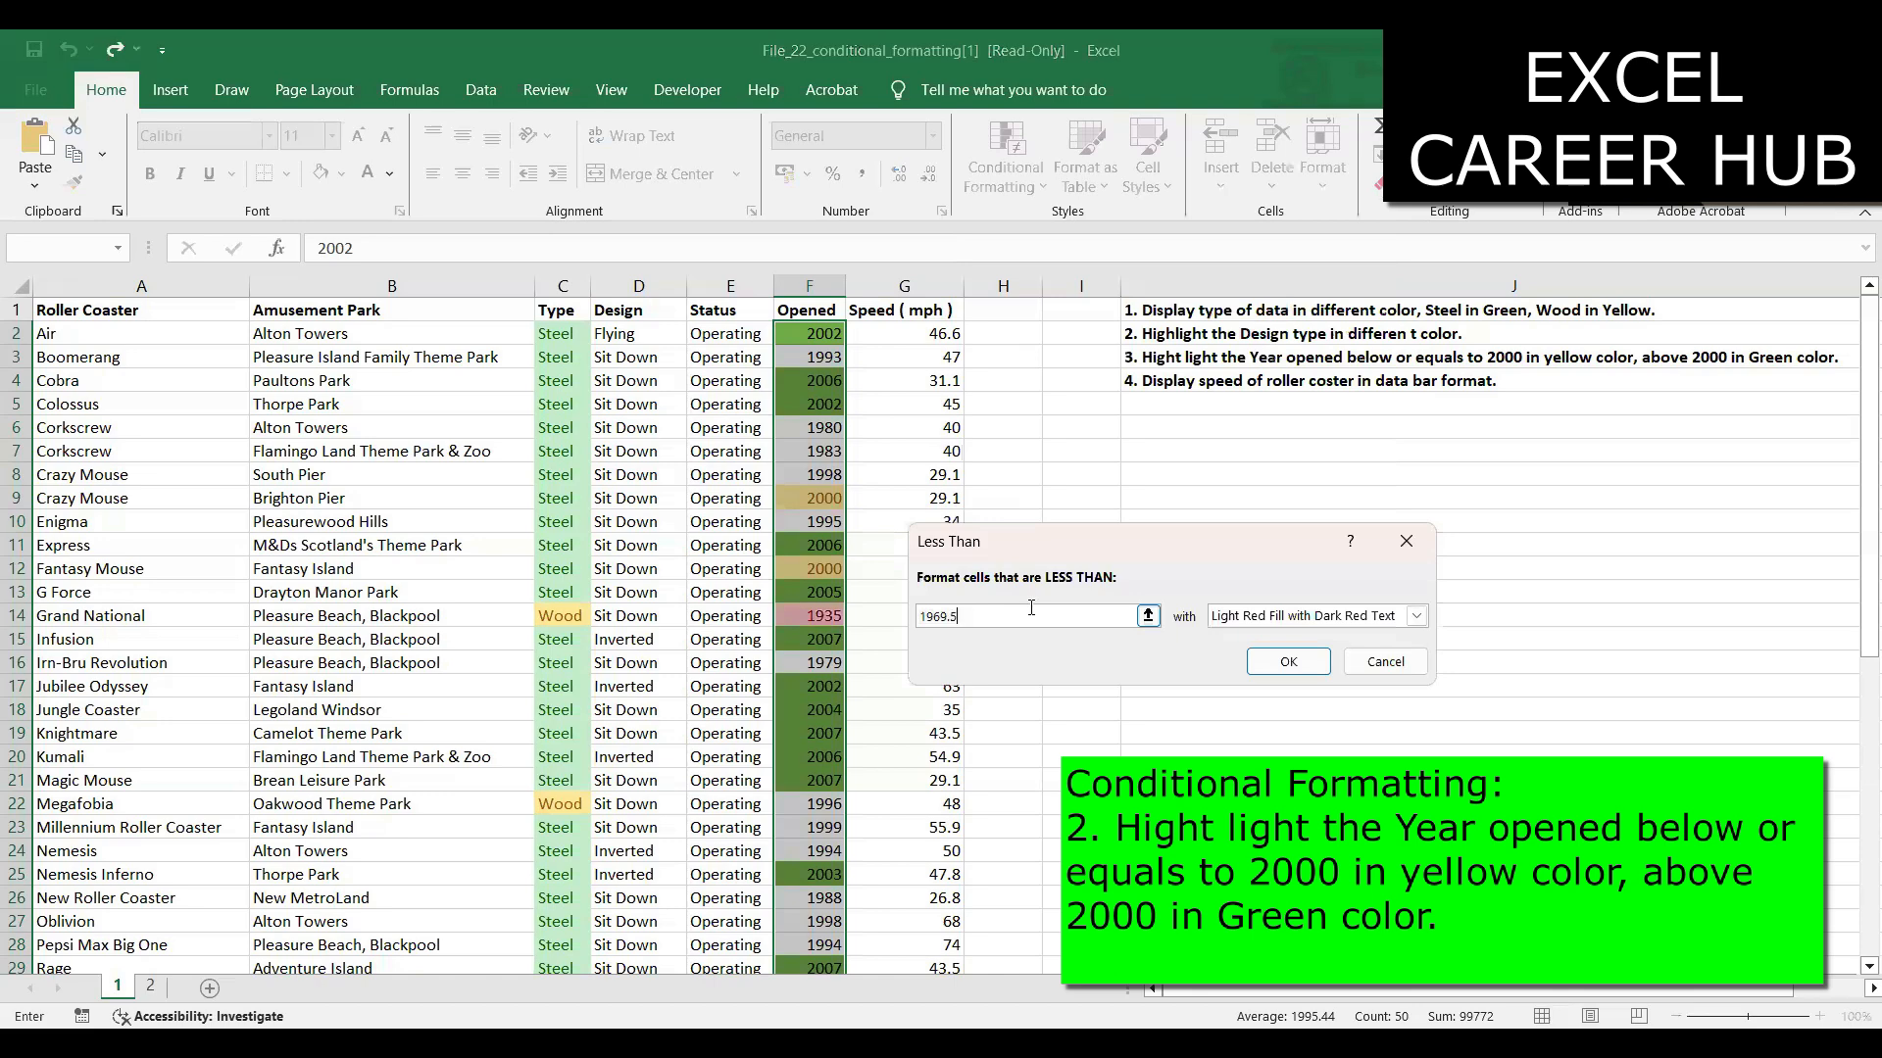
{"action": "key", "text": "BackSpace"}
{"action": "key", "text": "BackSpace"}
{"action": "key", "text": "BackSpace"}
{"action": "key", "text": "BackSpace"}
{"action": "type", "text": "2001"}
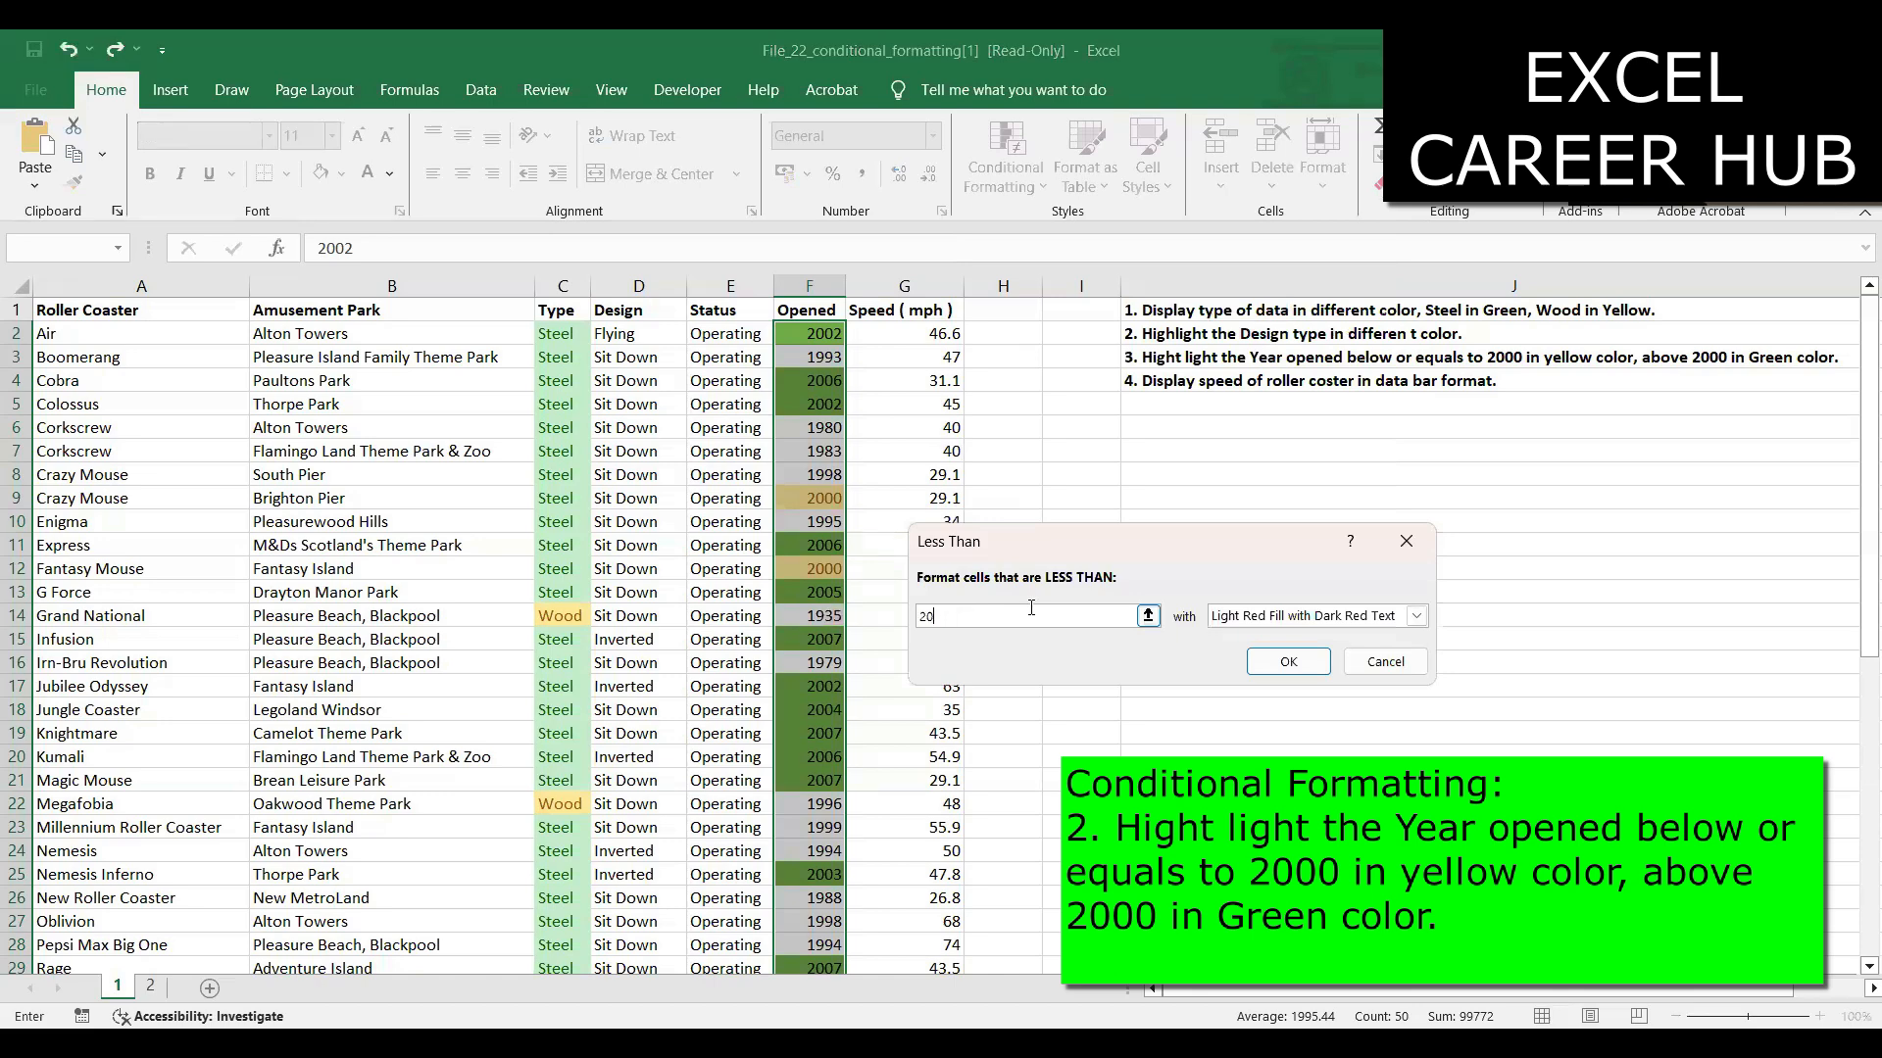
{"action": "left_click", "coordinate": [1288, 661]}
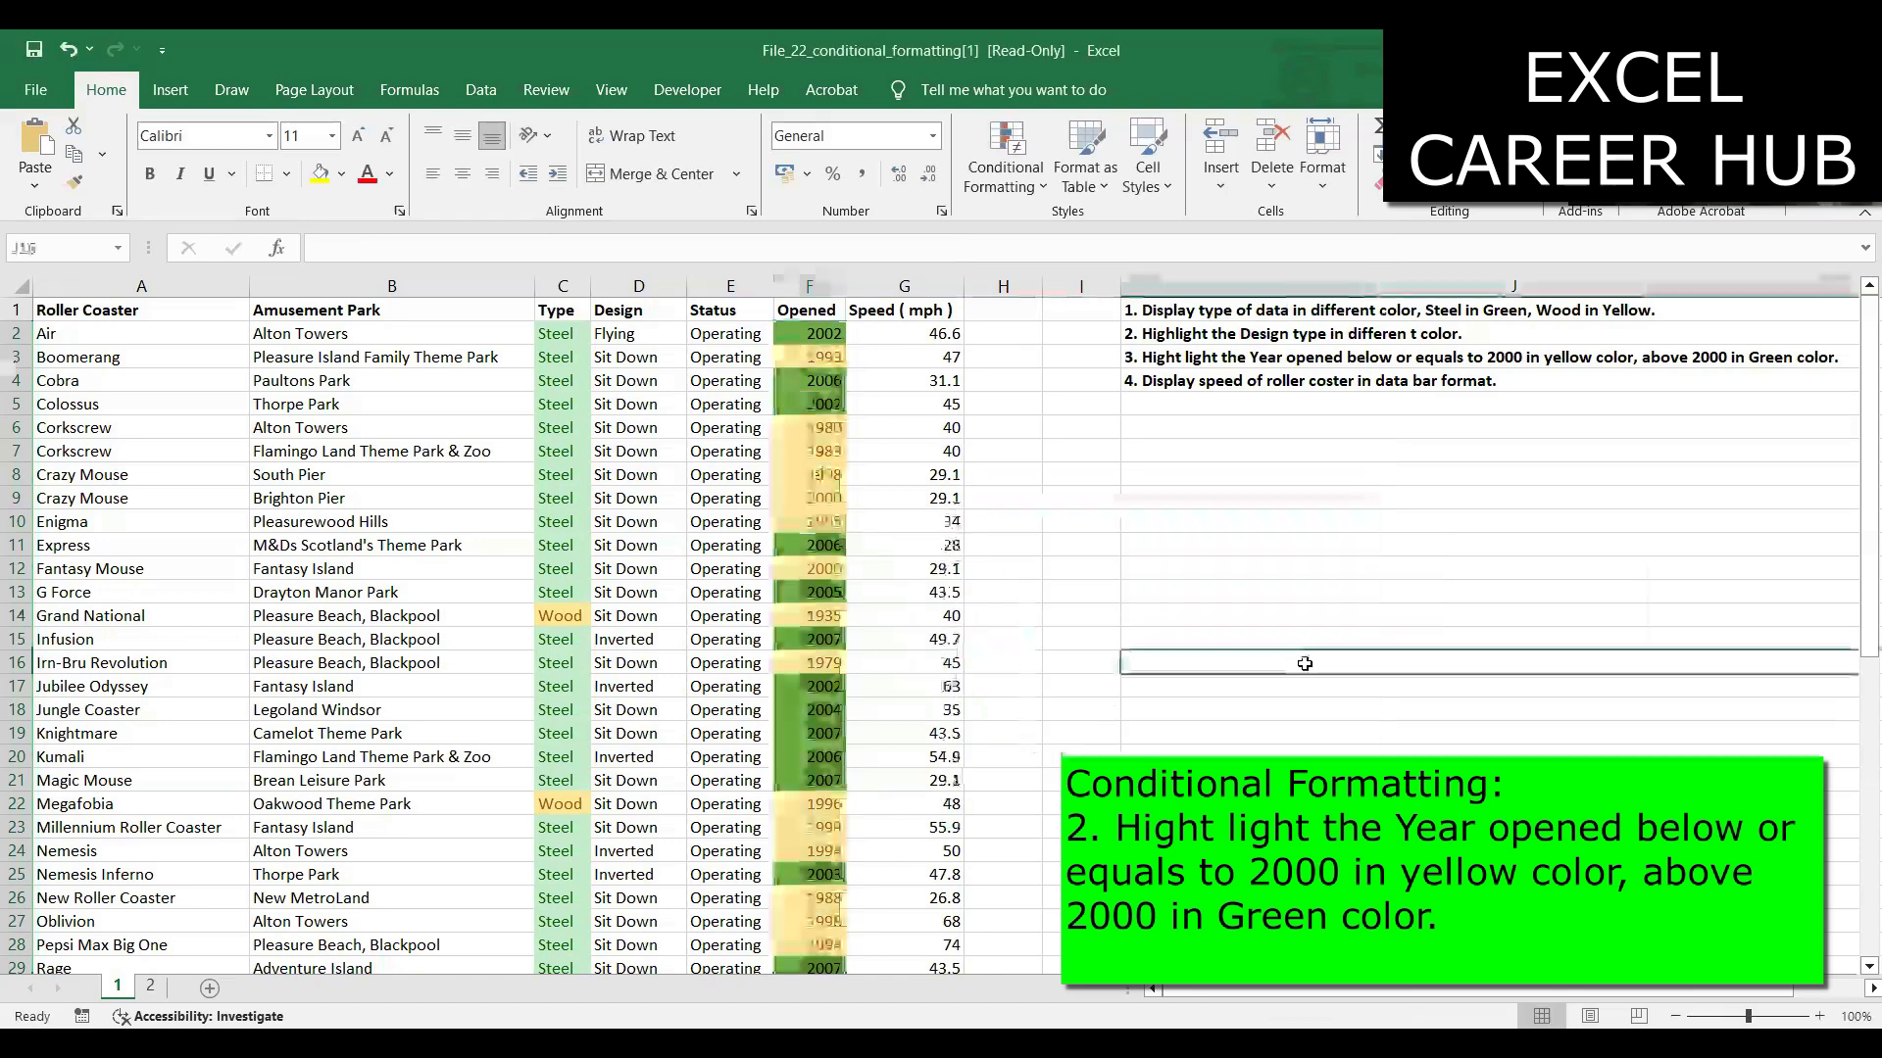
{"action": "left_click", "coordinate": [1212, 559]}
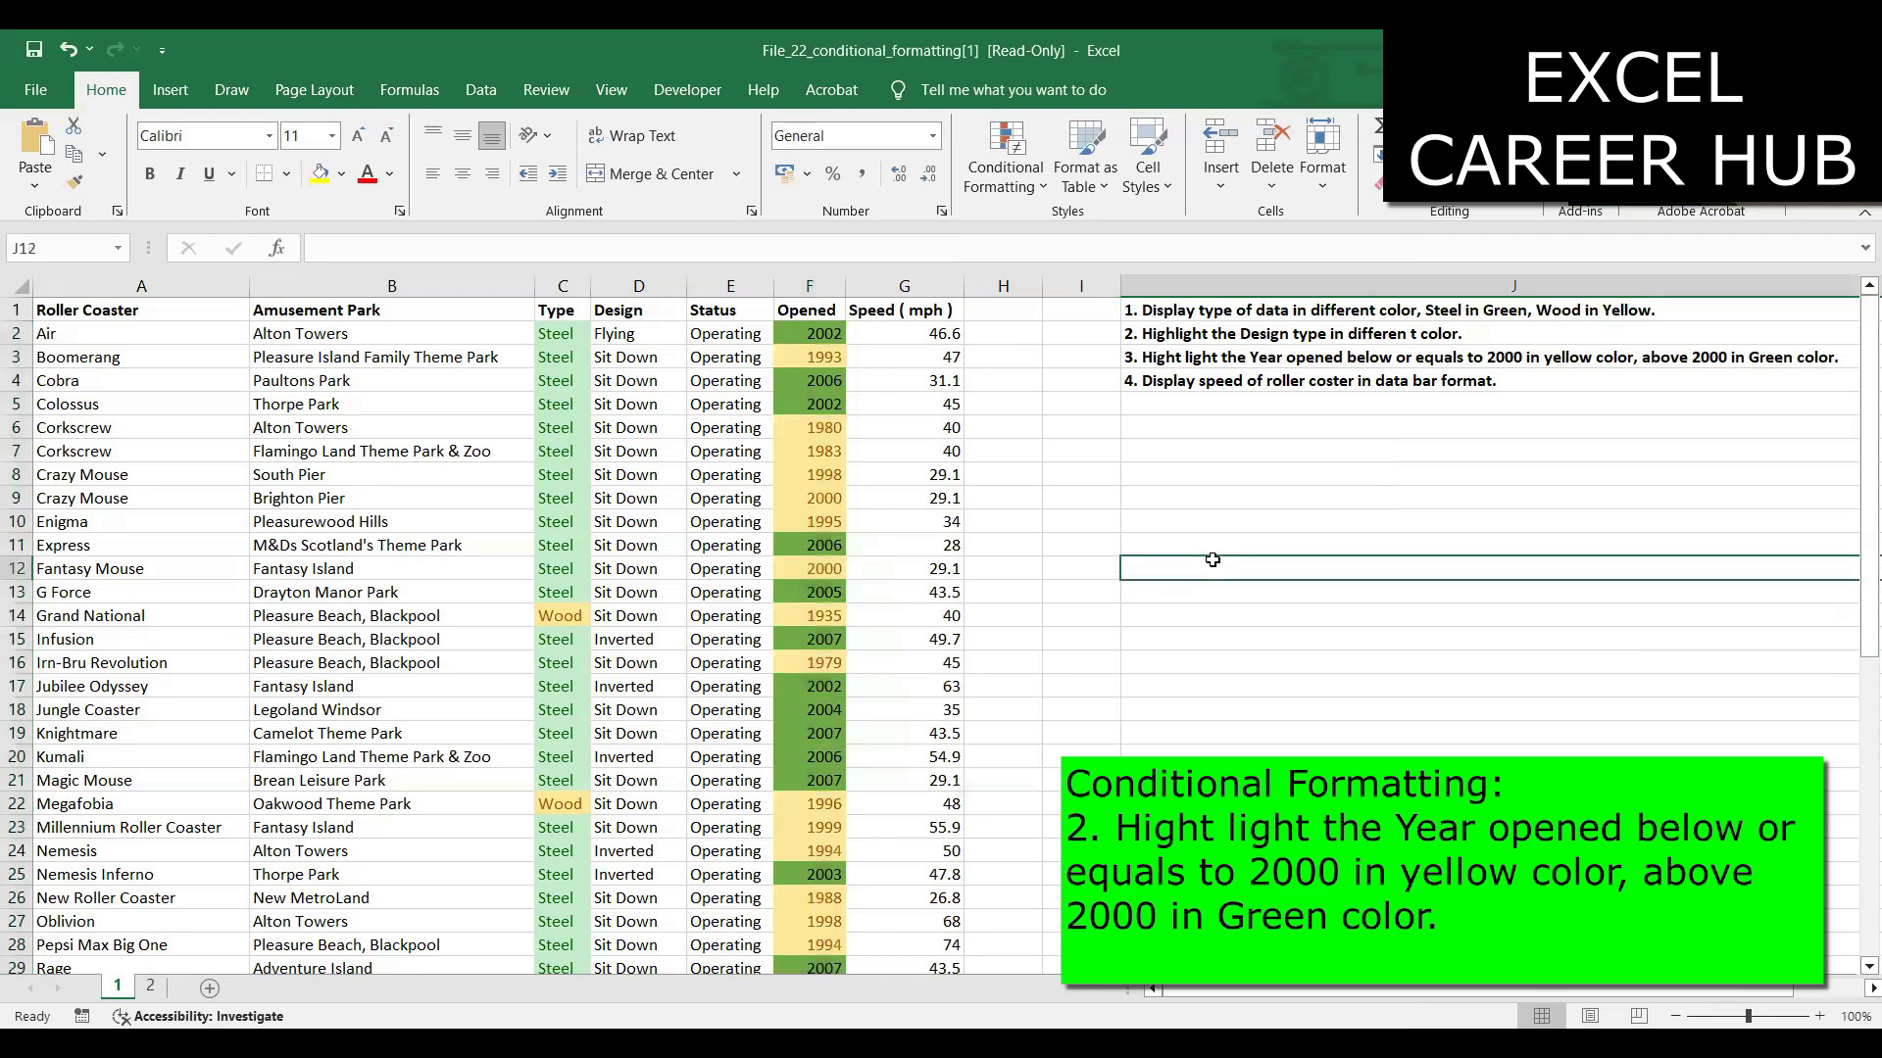
{"action": "left_click", "coordinate": [1313, 500]}
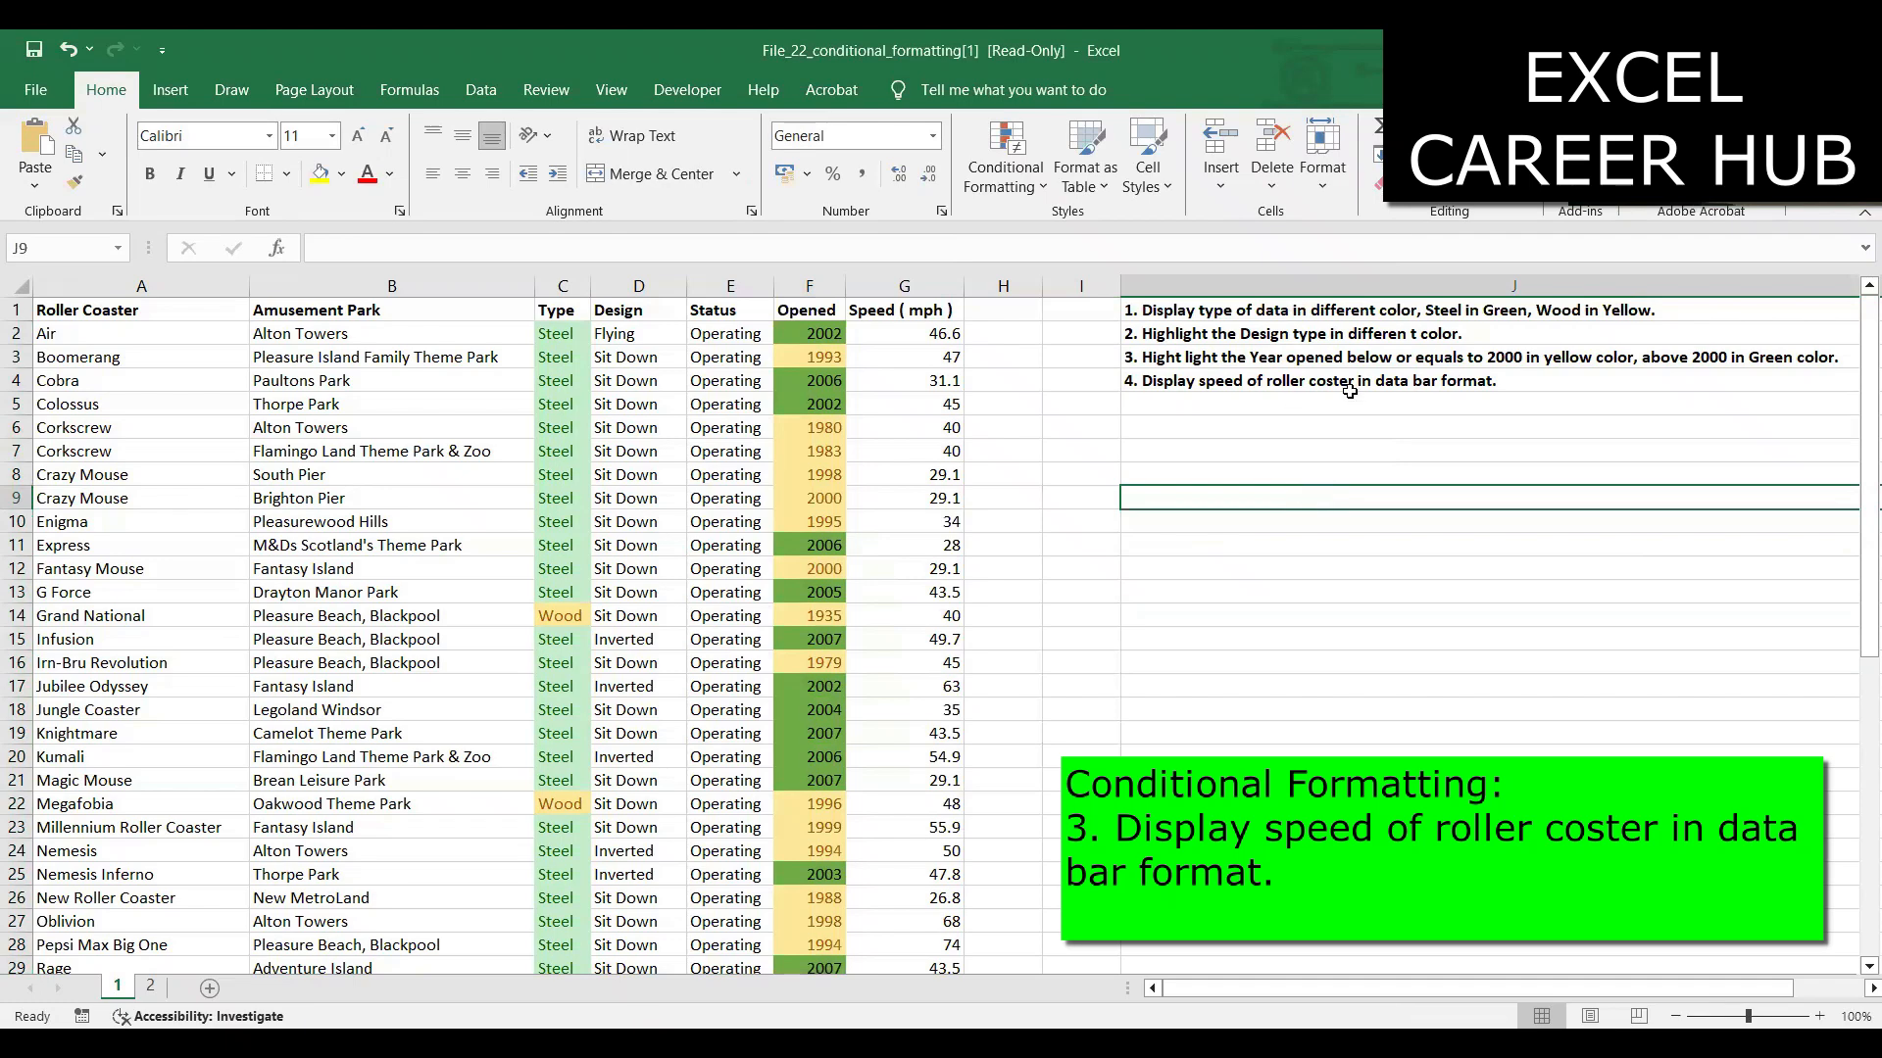
Add gradient blue data bars to the Speed (mph) values G2:G51 and deselect the column
{"action": "left_click", "coordinate": [924, 334]}
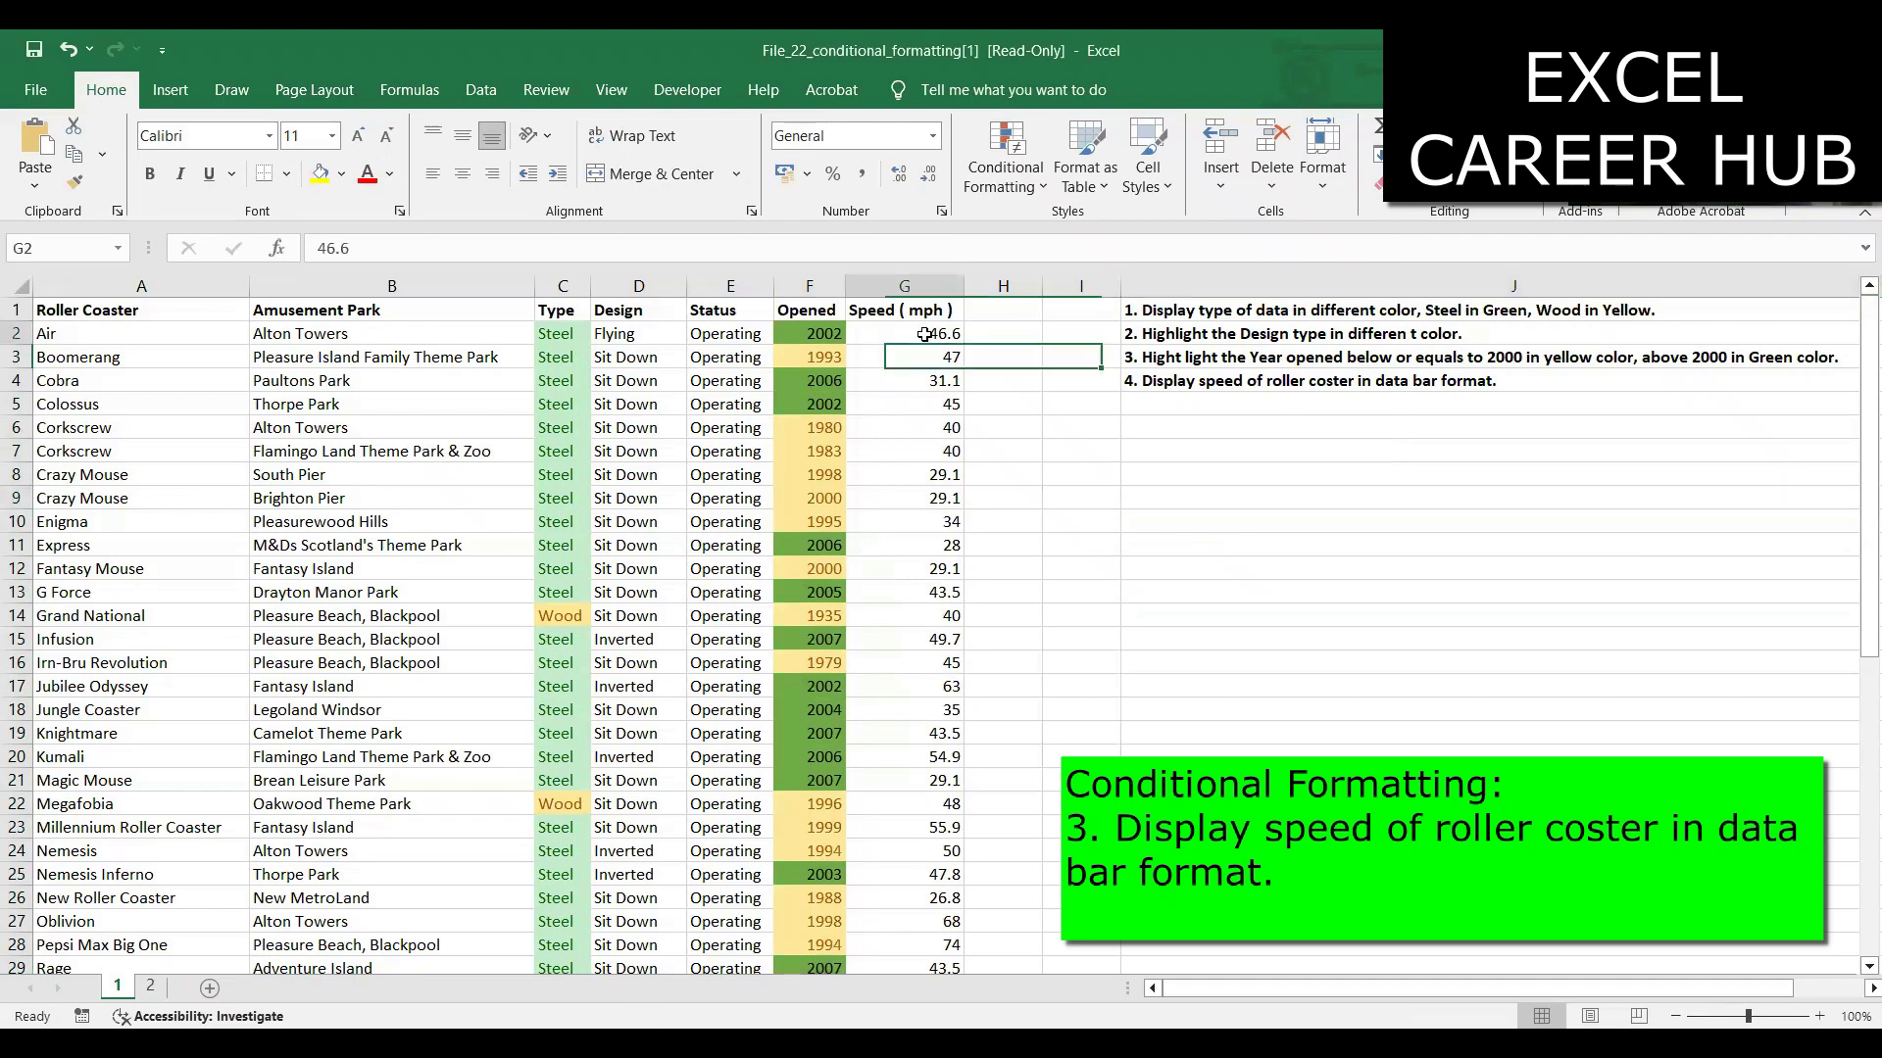
{"action": "key", "text": "ctrl+shift+Down"}
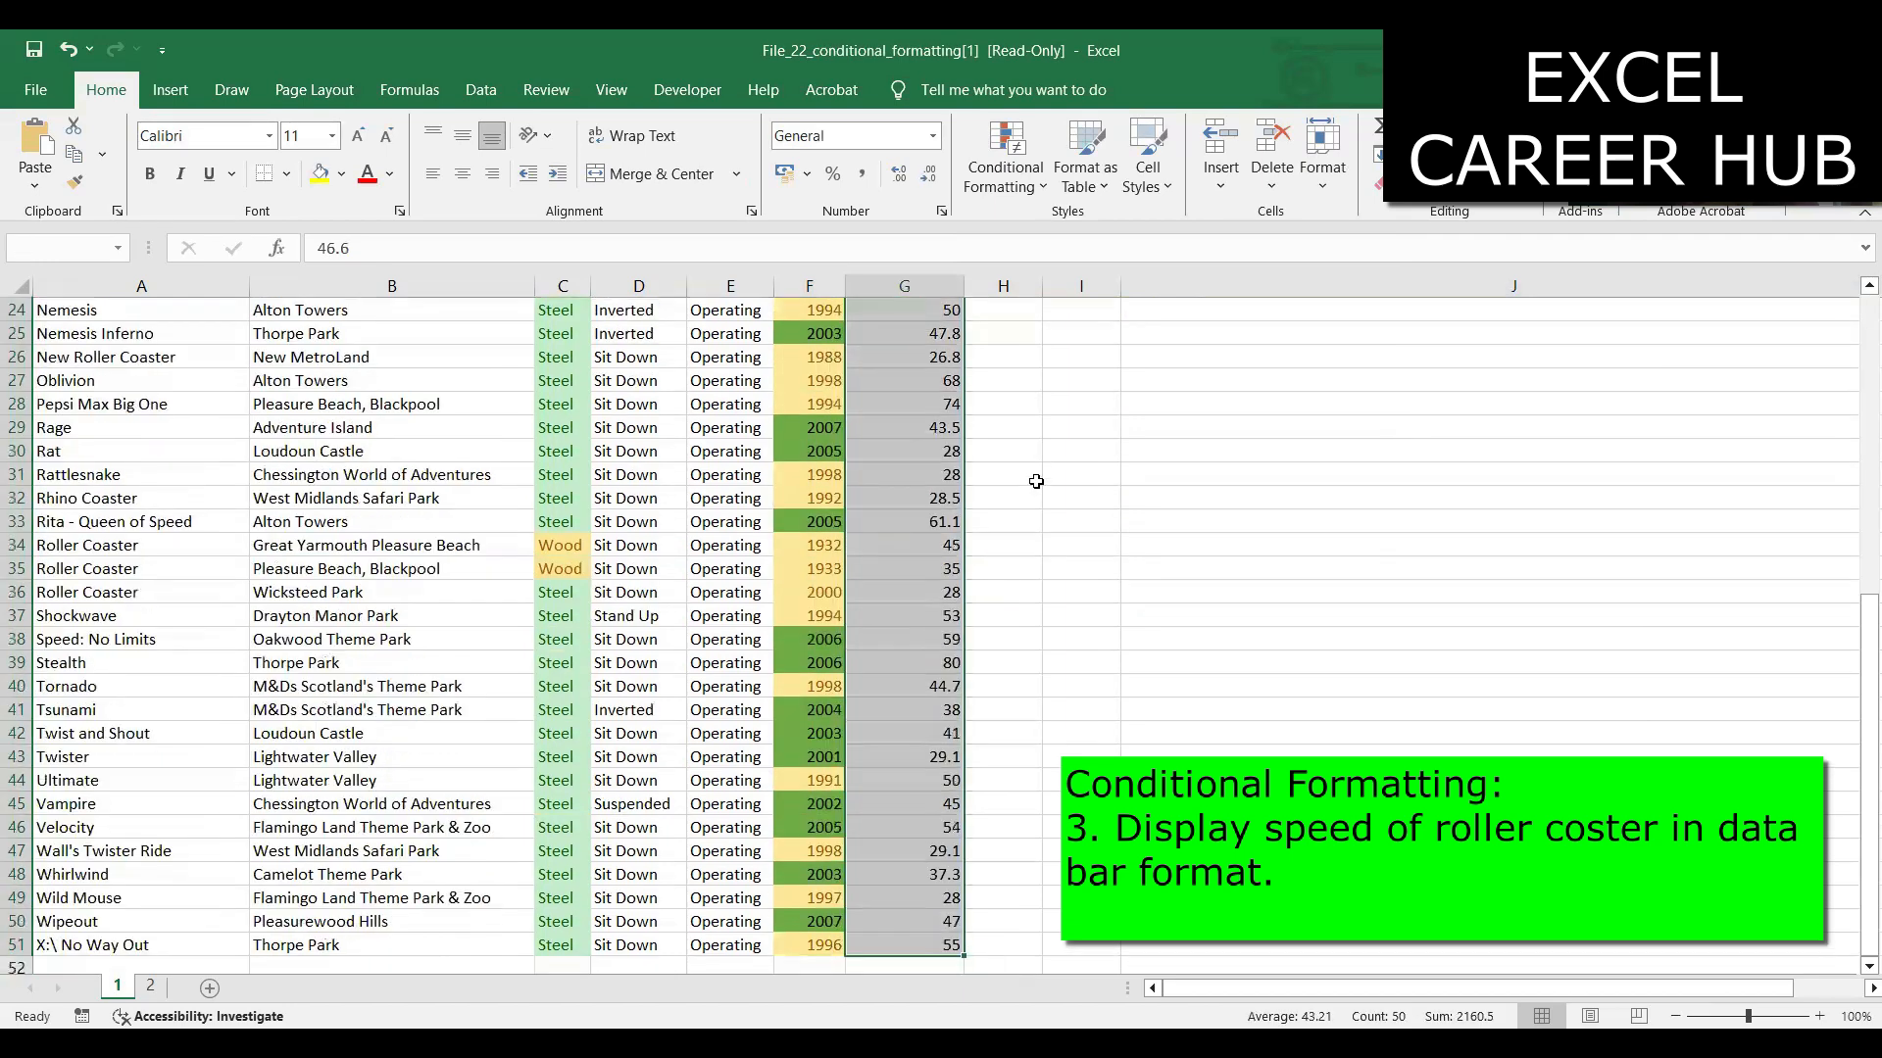
{"action": "scroll", "coordinate": [1037, 483], "scroll_direction": "up", "scroll_amount": 10}
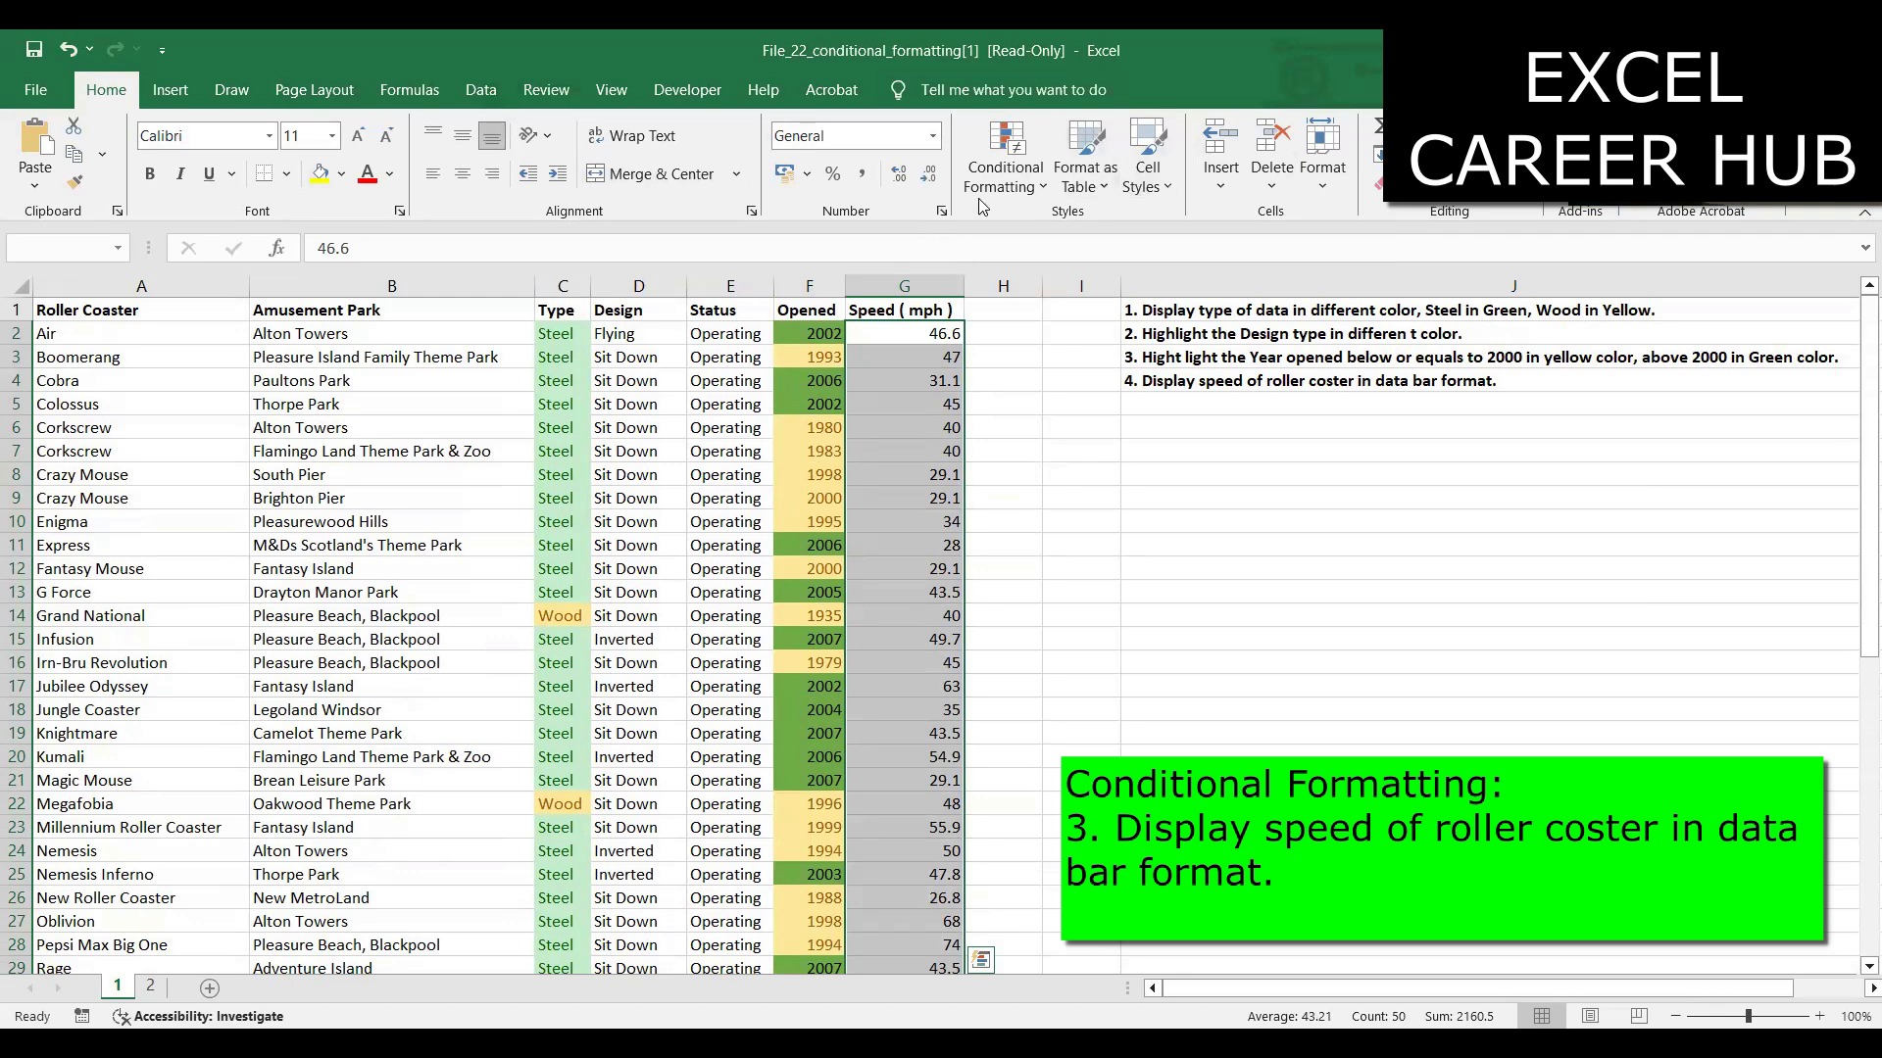
{"action": "left_click", "coordinate": [1004, 161]}
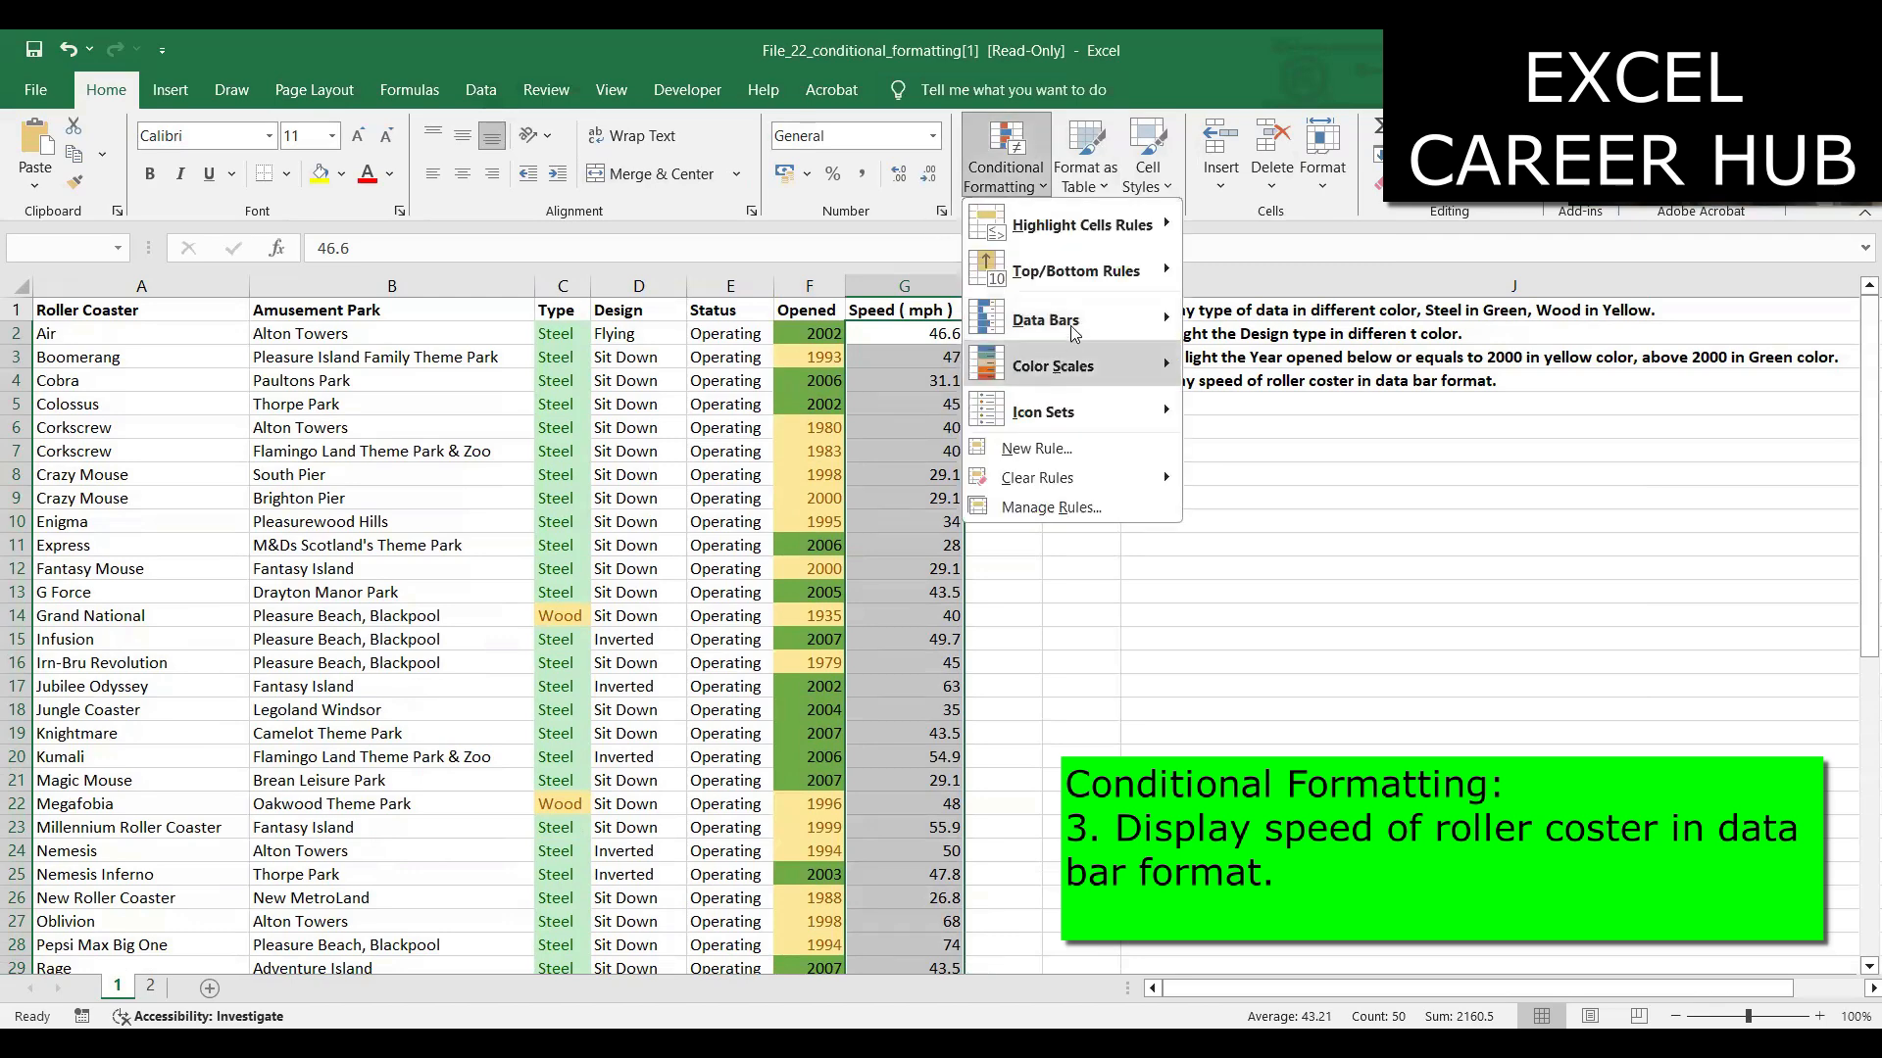
{"action": "mouse_move", "coordinate": [1078, 332]}
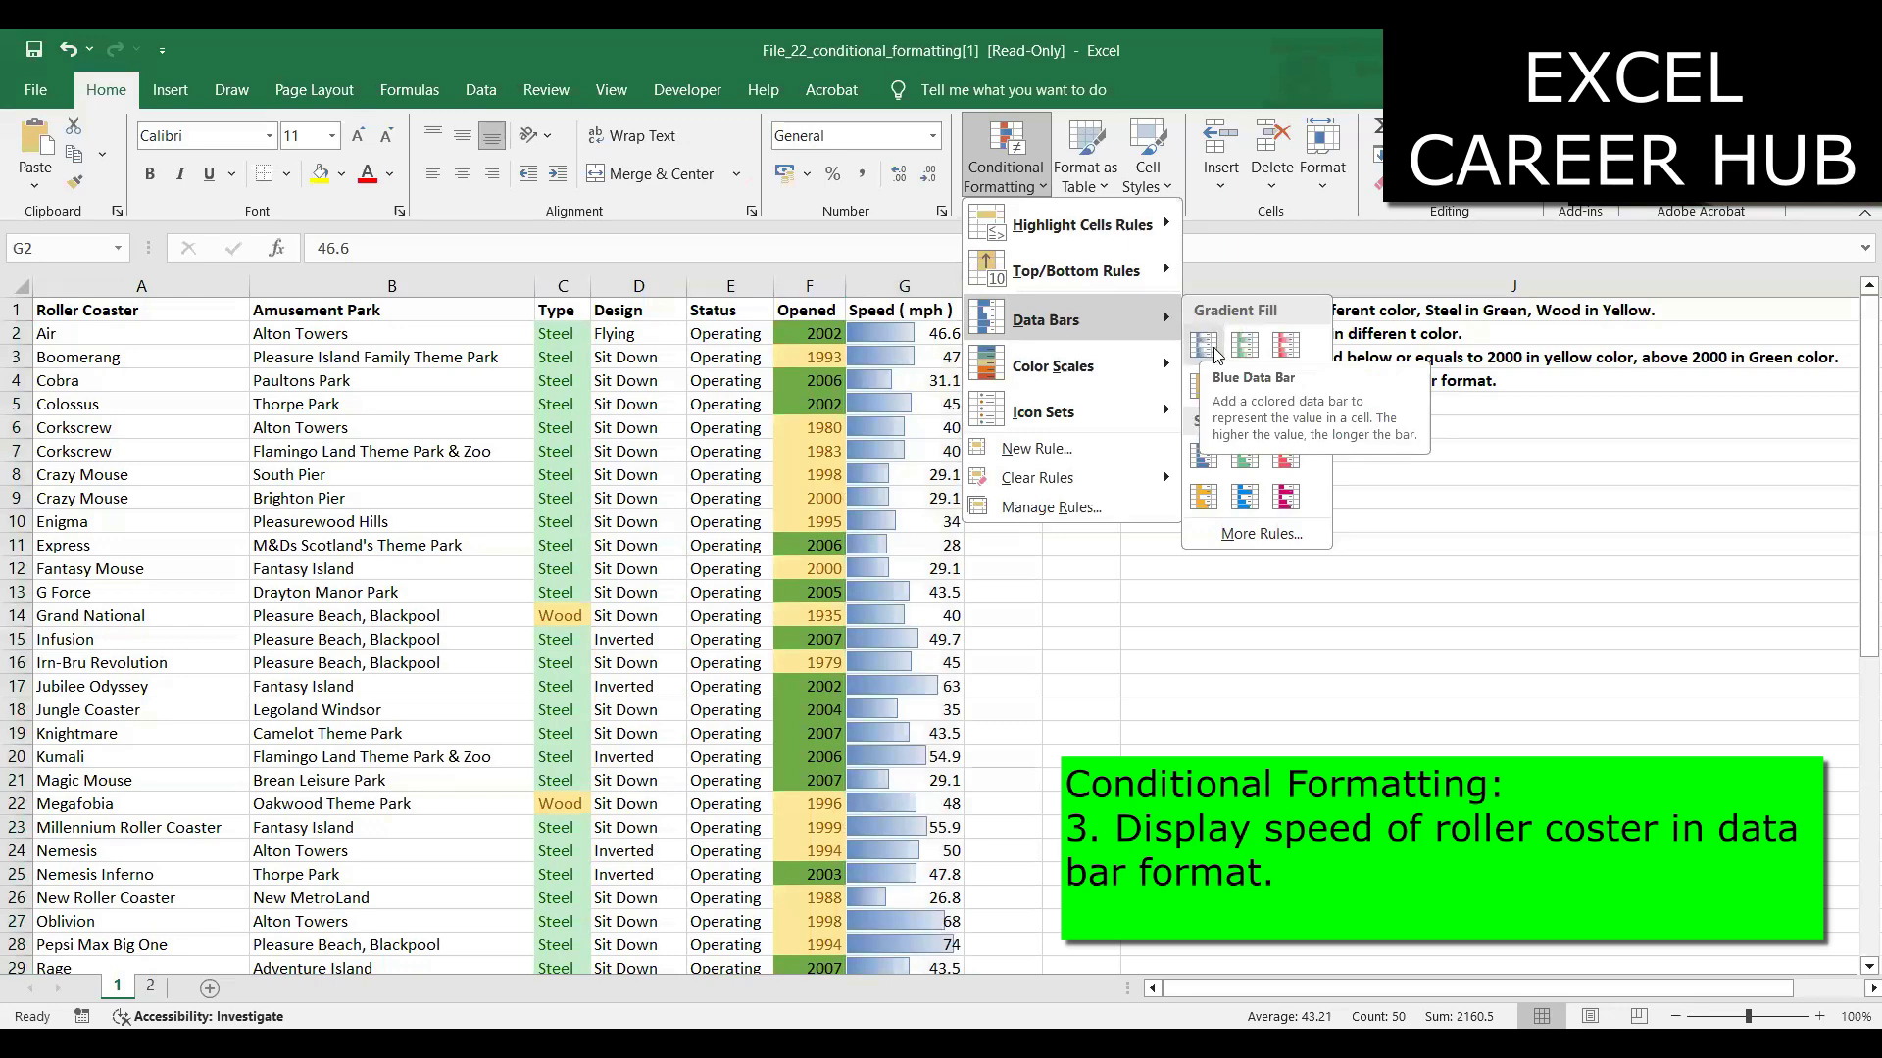
{"action": "left_click", "coordinate": [1211, 348]}
{"action": "left_click", "coordinate": [1123, 576]}
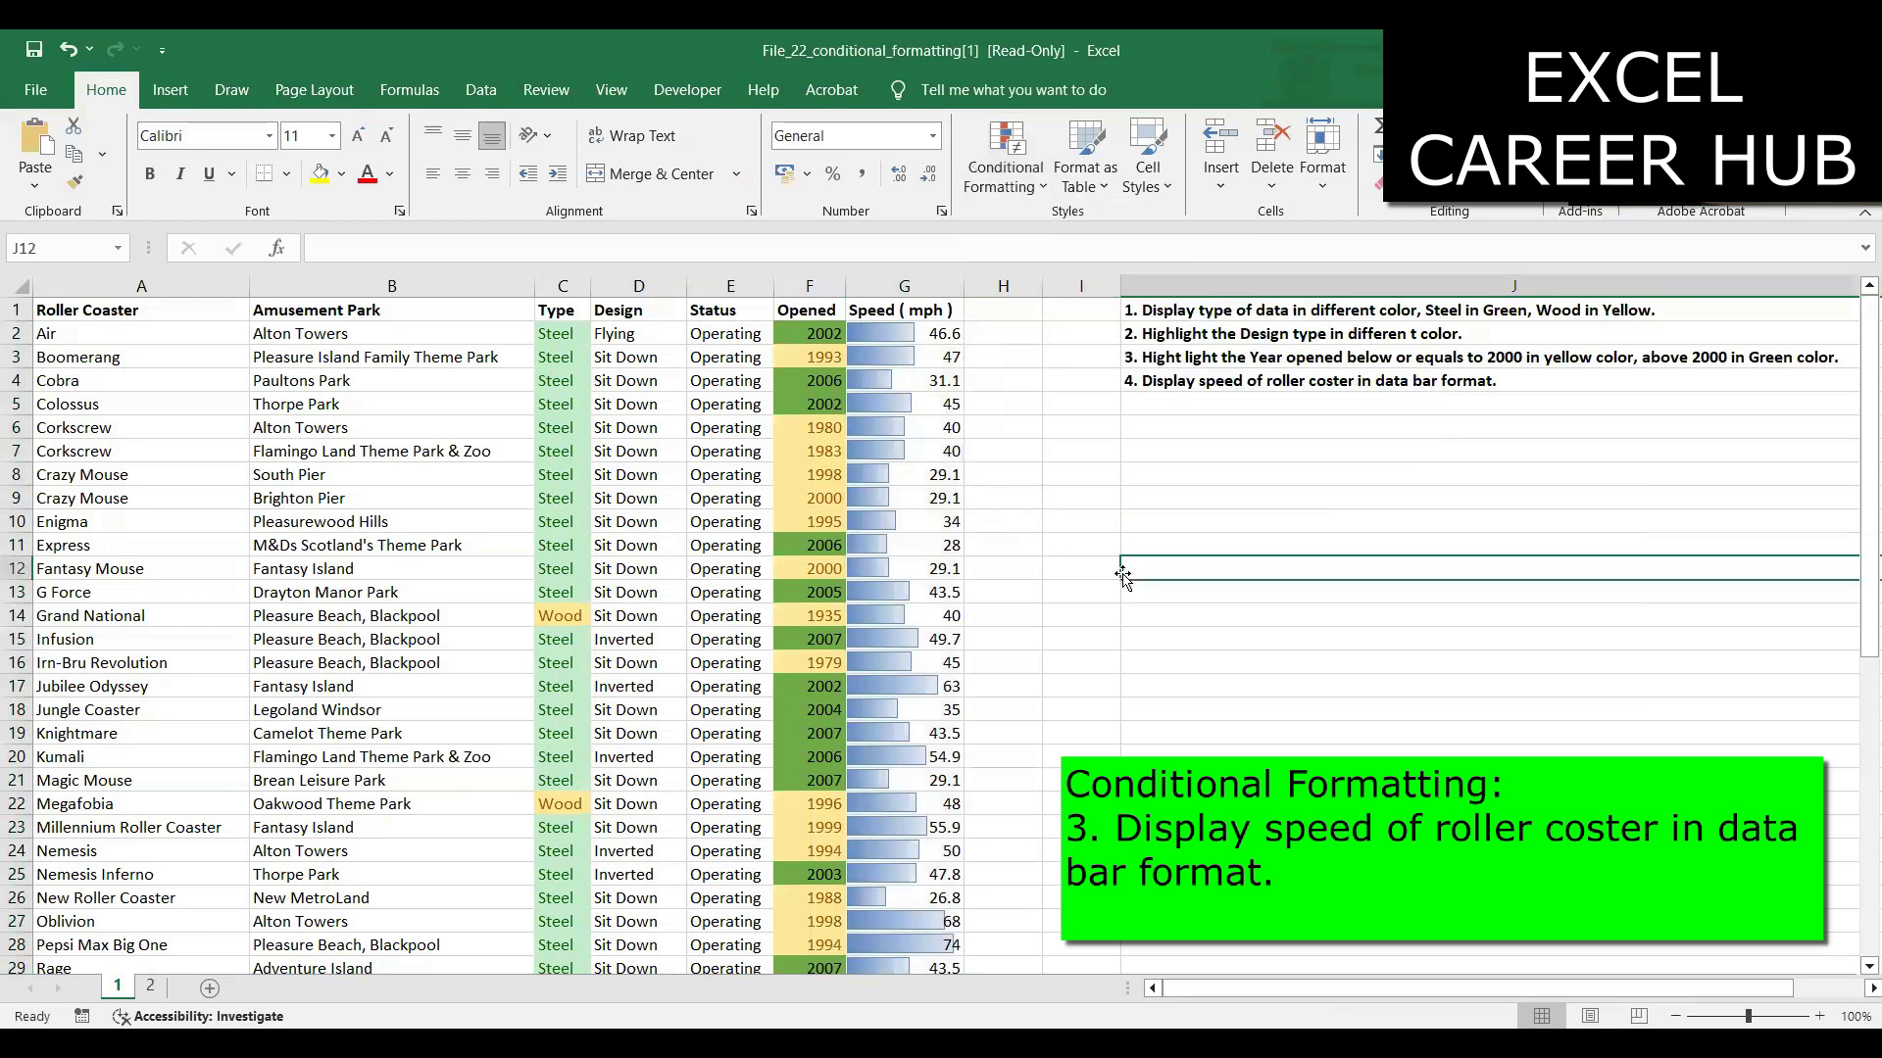